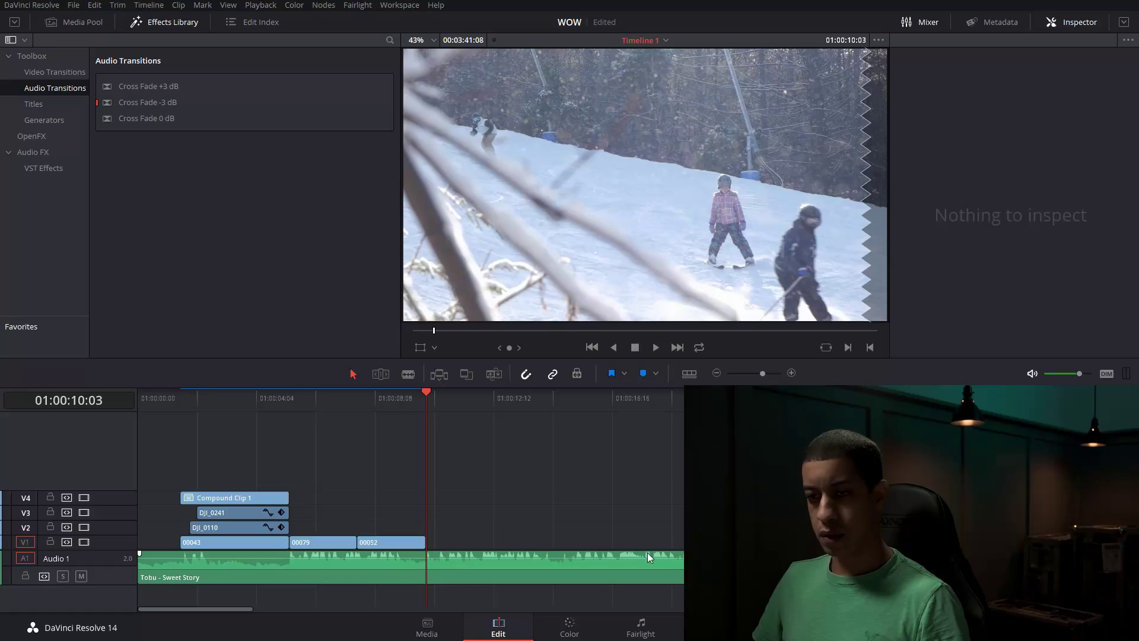
- Marquee-select every clip on Timeline 1, including the music, and delete them all
{"action": "left_click_drag", "start_coordinate": [618, 427], "coordinate": [165, 589]}
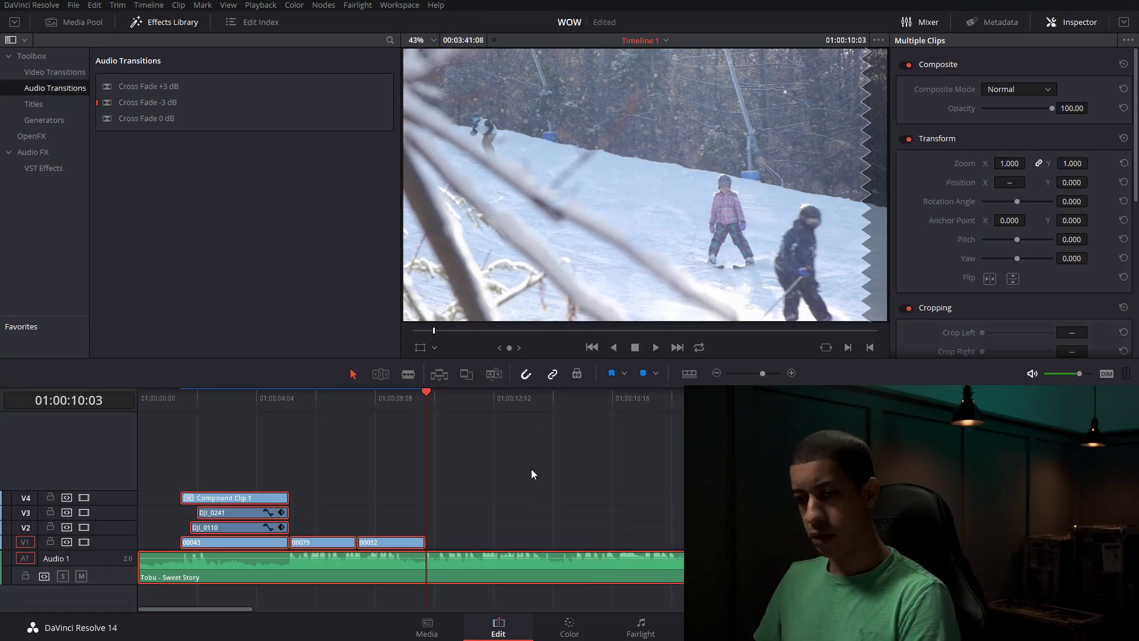
{"action": "key", "text": "Delete"}
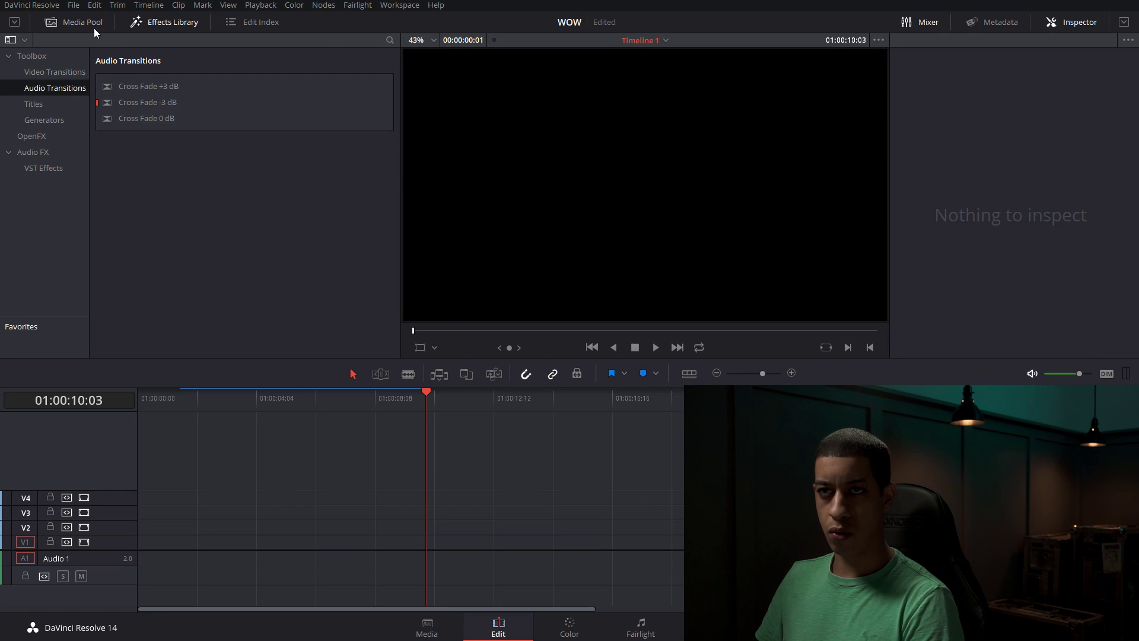
- Place a later portion of DJI_0241.MOV on track V1 at the timeline start
{"action": "left_click", "coordinate": [74, 22]}
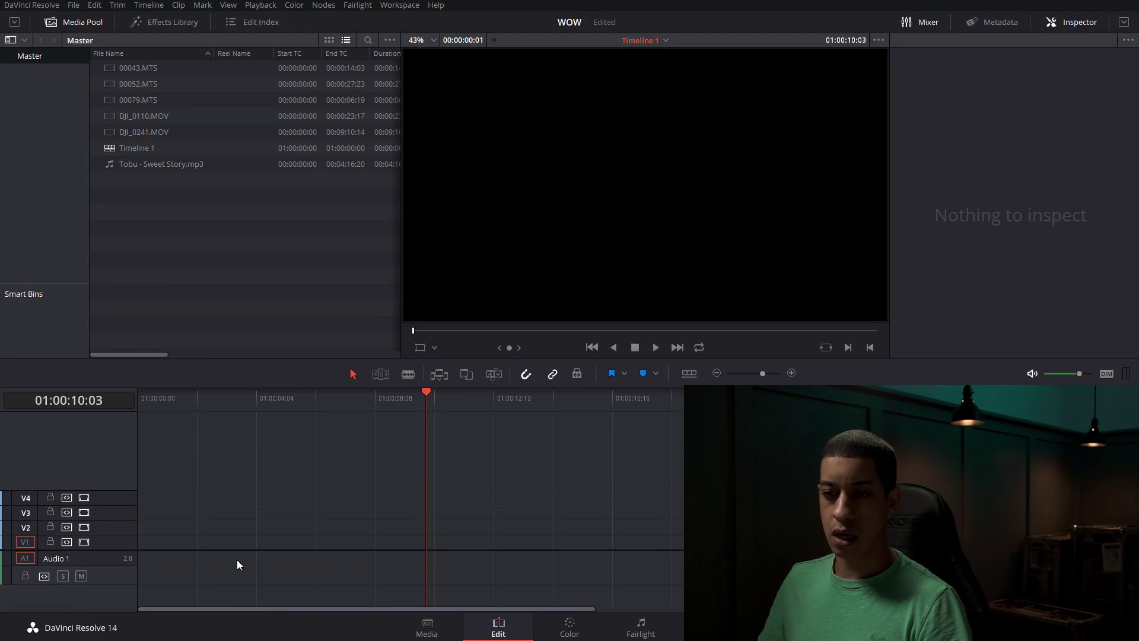
{"action": "left_click", "coordinate": [171, 561]}
{"action": "left_click", "coordinate": [120, 136]}
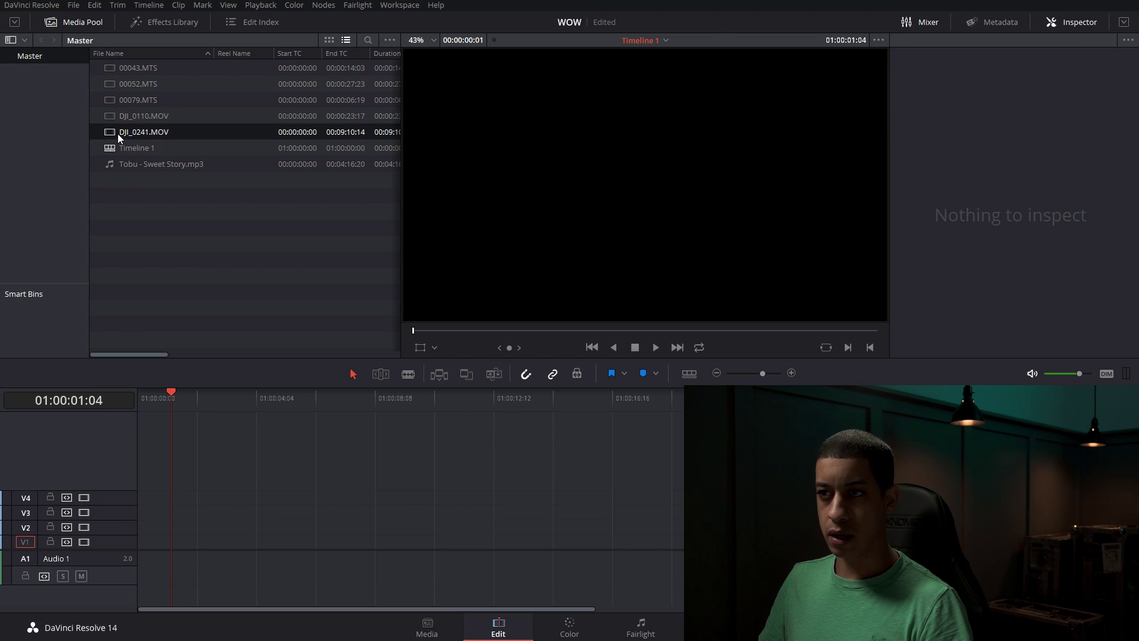
{"action": "double_click", "coordinate": [120, 135]}
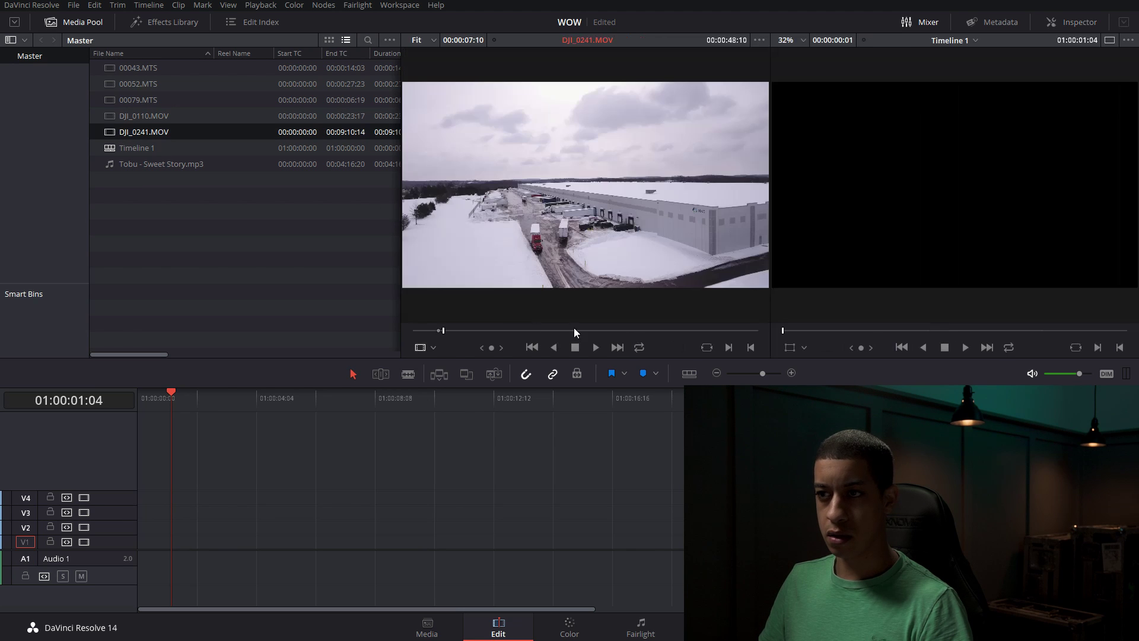
{"action": "left_click", "coordinate": [458, 331]}
{"action": "left_click_drag", "start_coordinate": [564, 280], "coordinate": [141, 551]}
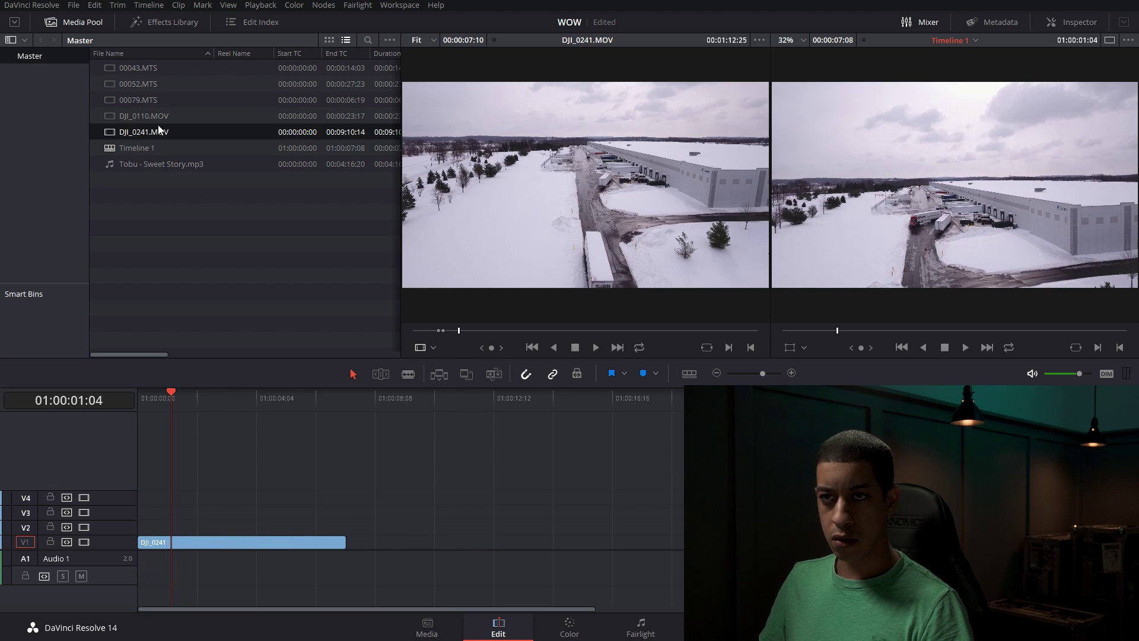
- Put the rocky shot from DJI_0110.MOV on track V2
{"action": "left_click", "coordinate": [118, 120]}
{"action": "double_click", "coordinate": [108, 118]}
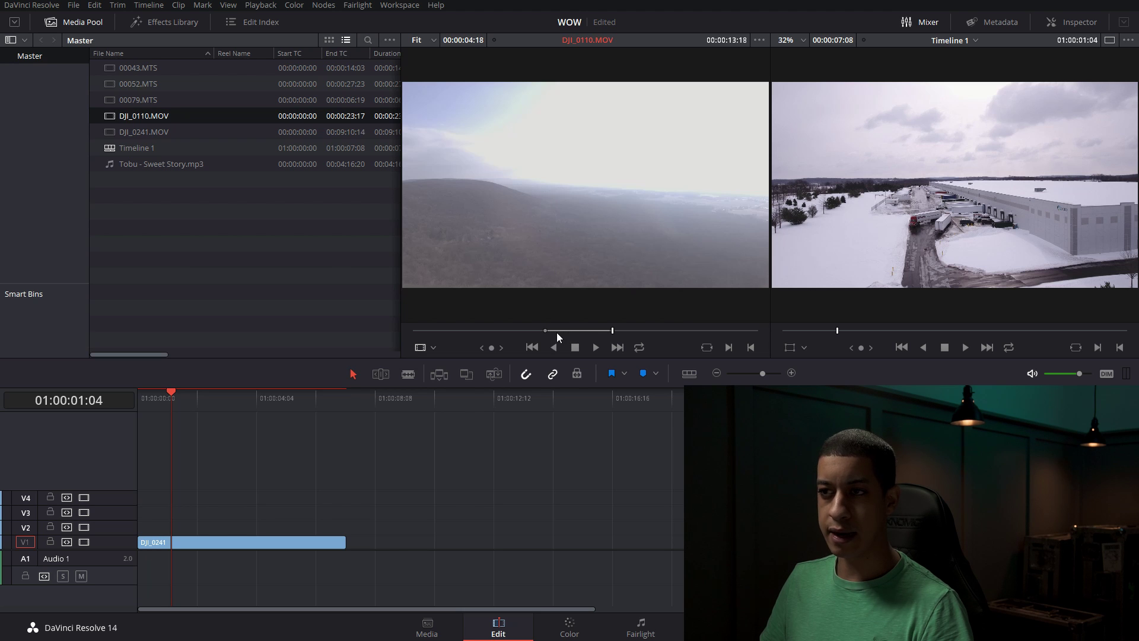
{"action": "mouse_move", "coordinate": [557, 334]}
{"action": "left_mouse_down"}
{"action": "mouse_move", "coordinate": [544, 333]}
{"action": "mouse_move", "coordinate": [591, 334]}
{"action": "mouse_move", "coordinate": [566, 333]}
{"action": "left_mouse_up"}
{"action": "left_click_drag", "start_coordinate": [578, 247], "coordinate": [131, 528]}
- Add an early portion of the 00043.MTS snowboard clip on V3 and park the playhead at 01:00:00:18
{"action": "left_click", "coordinate": [150, 104]}
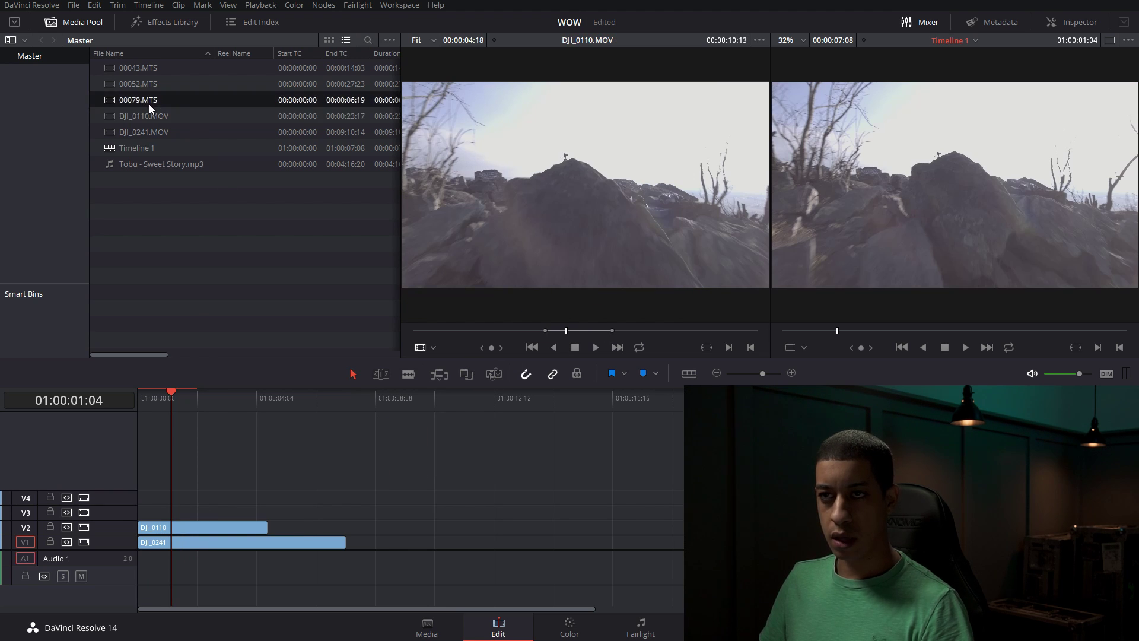
{"action": "left_click", "coordinate": [134, 85]}
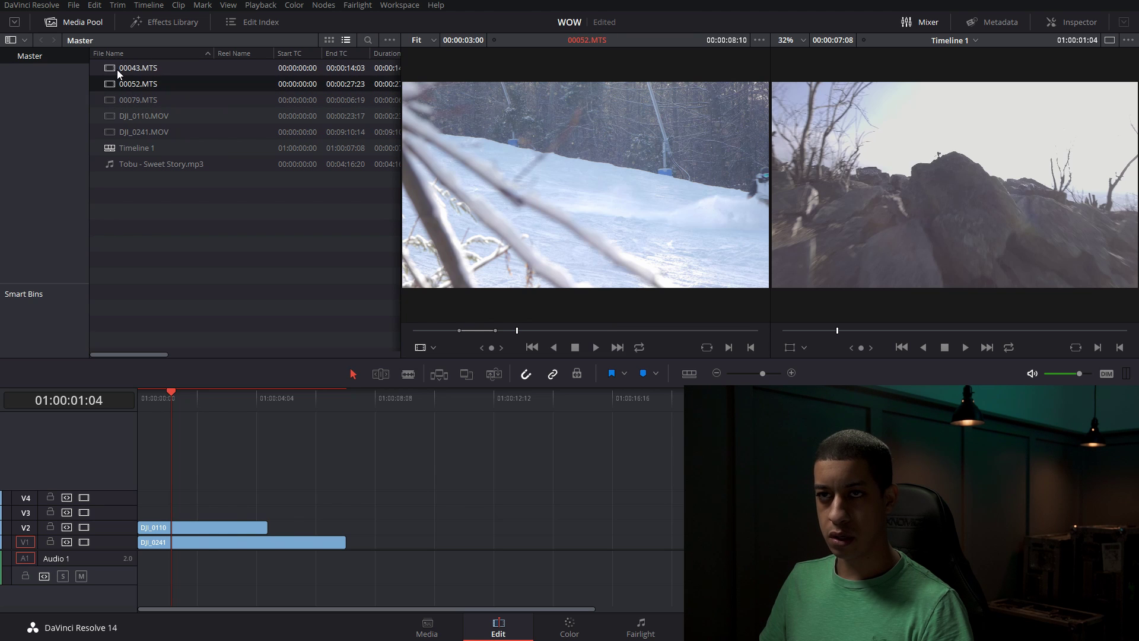
{"action": "left_click", "coordinate": [117, 69]}
{"action": "mouse_move", "coordinate": [568, 318]}
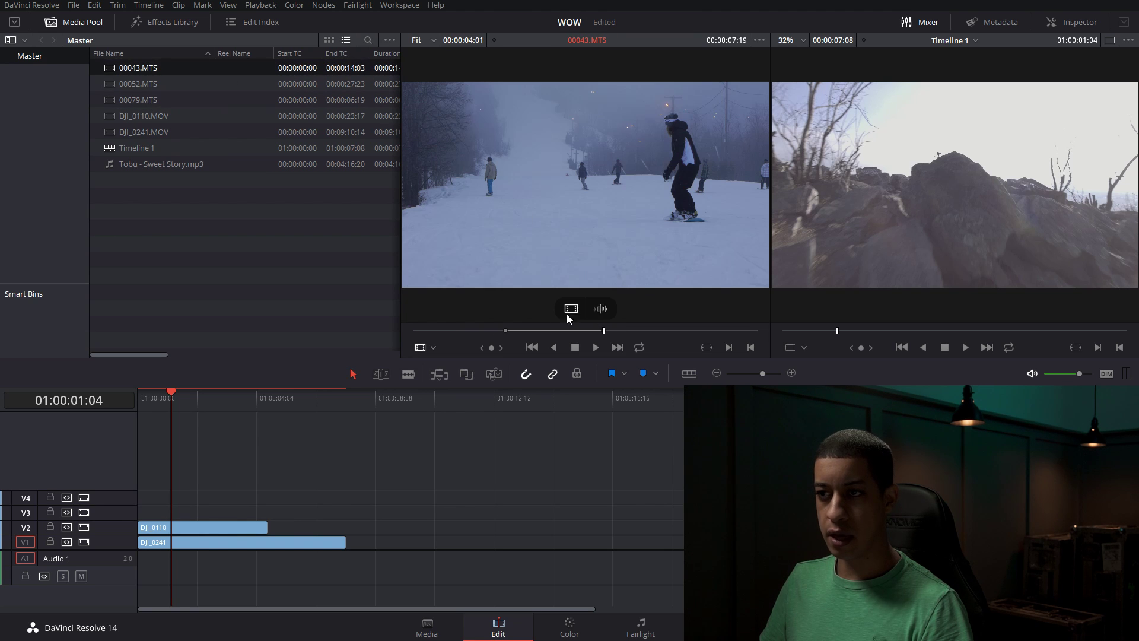
{"action": "mouse_move", "coordinate": [567, 330]}
{"action": "left_mouse_down"}
{"action": "mouse_move", "coordinate": [518, 329]}
{"action": "mouse_move", "coordinate": [580, 330]}
{"action": "left_mouse_up"}
{"action": "mouse_move", "coordinate": [535, 191]}
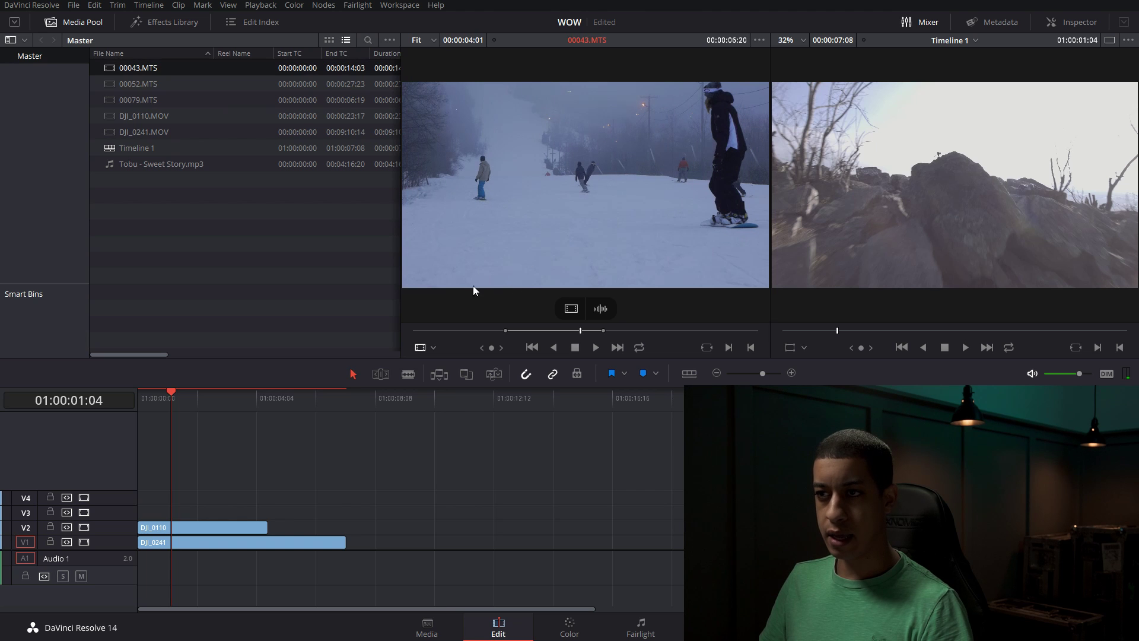
{"action": "left_click_drag", "start_coordinate": [570, 309], "coordinate": [134, 518]}
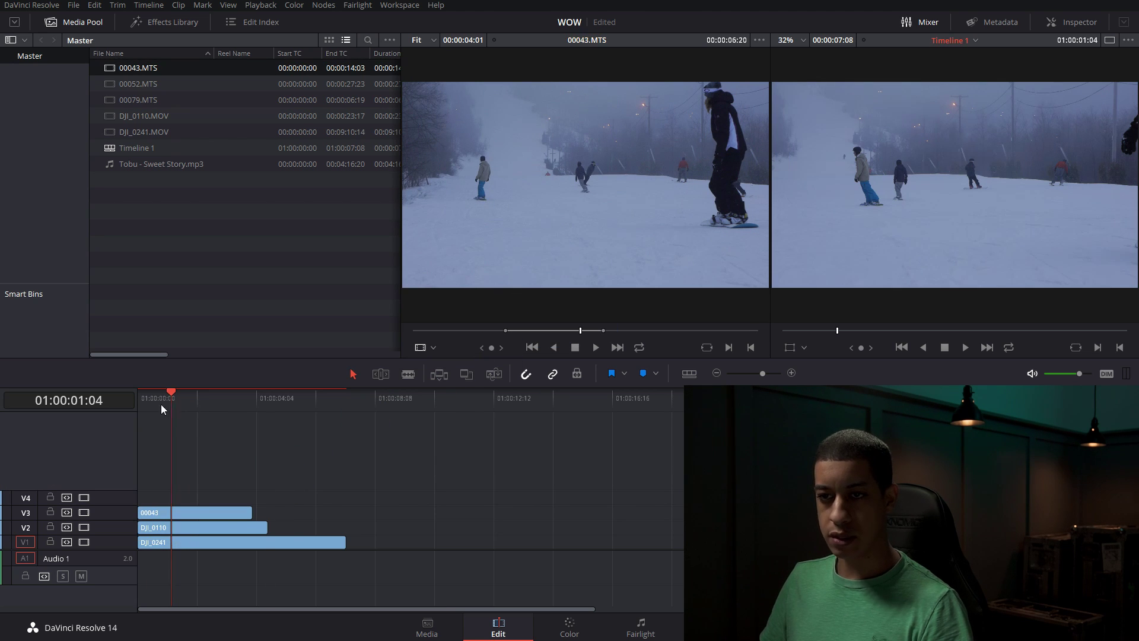
{"action": "left_click_drag", "start_coordinate": [162, 405], "coordinate": [161, 404]}
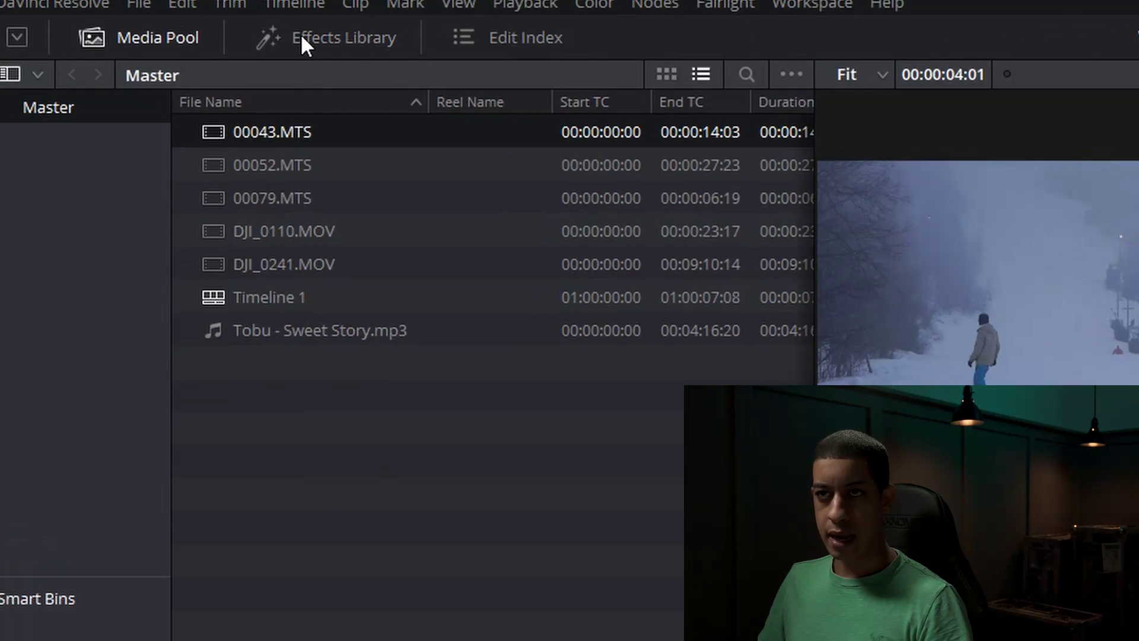
- Drop the plain Text title from Effects Library Titles onto V4 and select its placeholder 'Title' text in the Inspector
{"action": "left_click", "coordinate": [178, 26]}
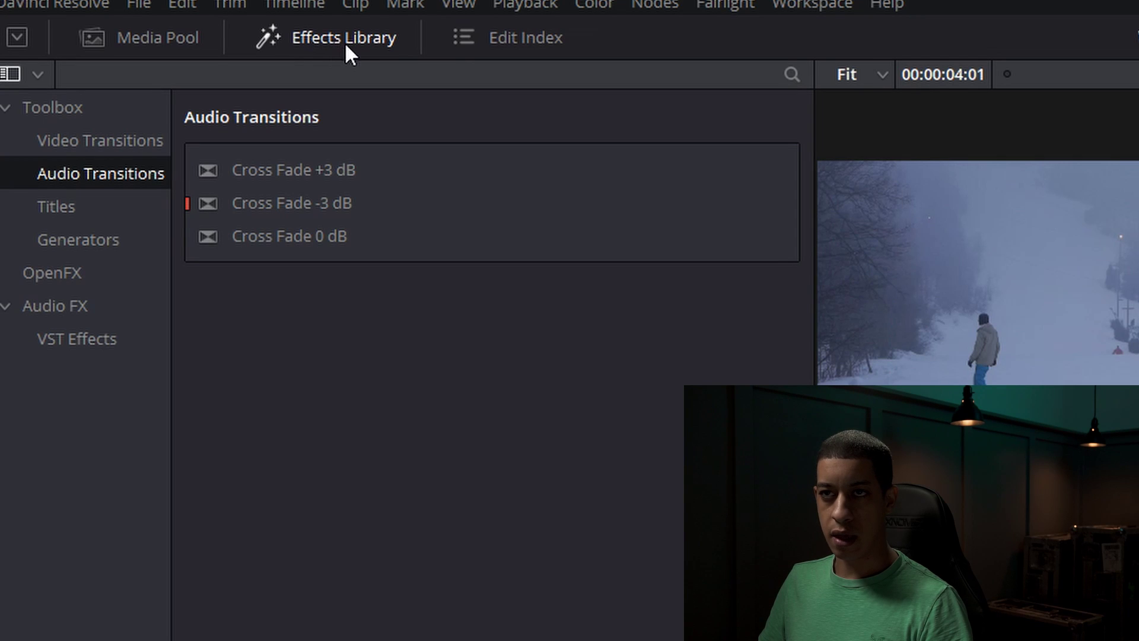
{"action": "left_click", "coordinate": [66, 212]}
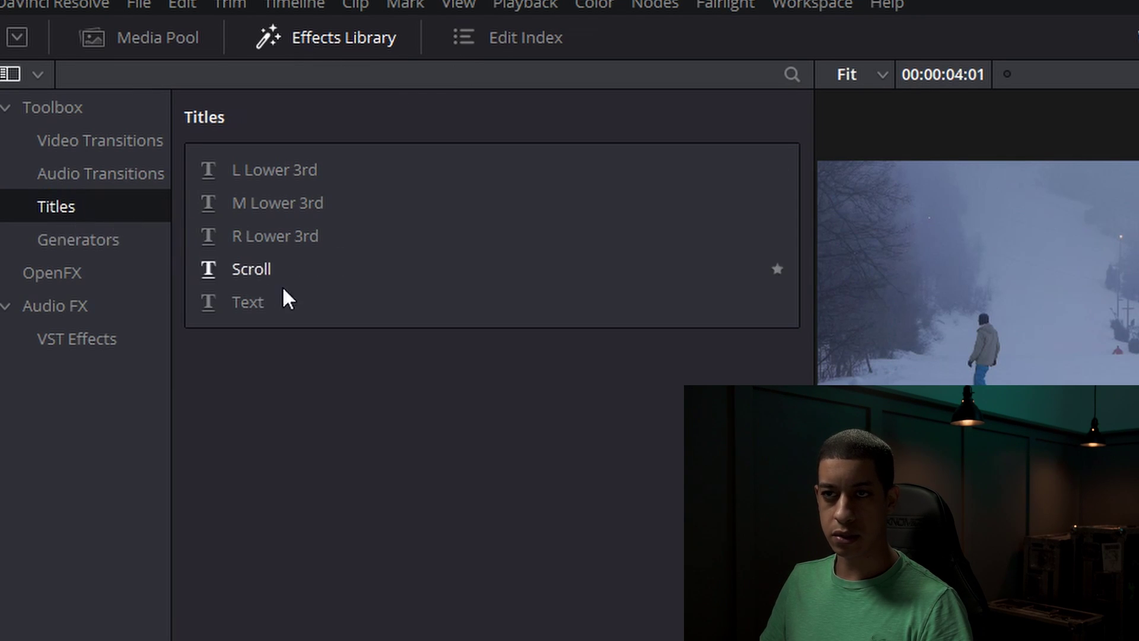
{"action": "left_click", "coordinate": [260, 309]}
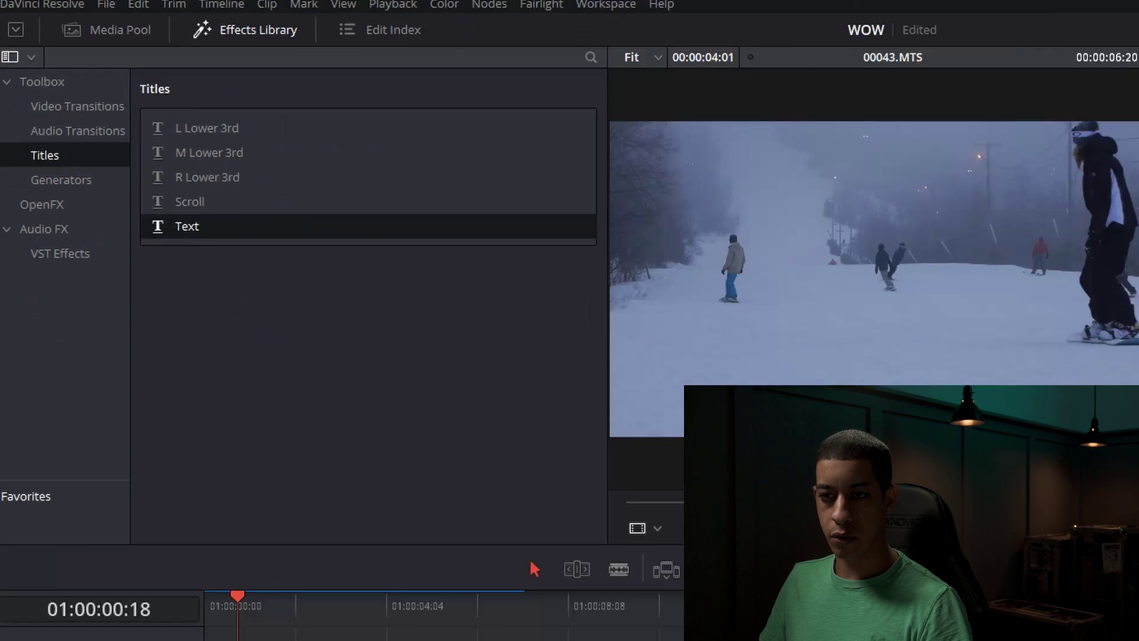
{"action": "left_click_drag", "start_coordinate": [224, 302], "coordinate": [142, 505]}
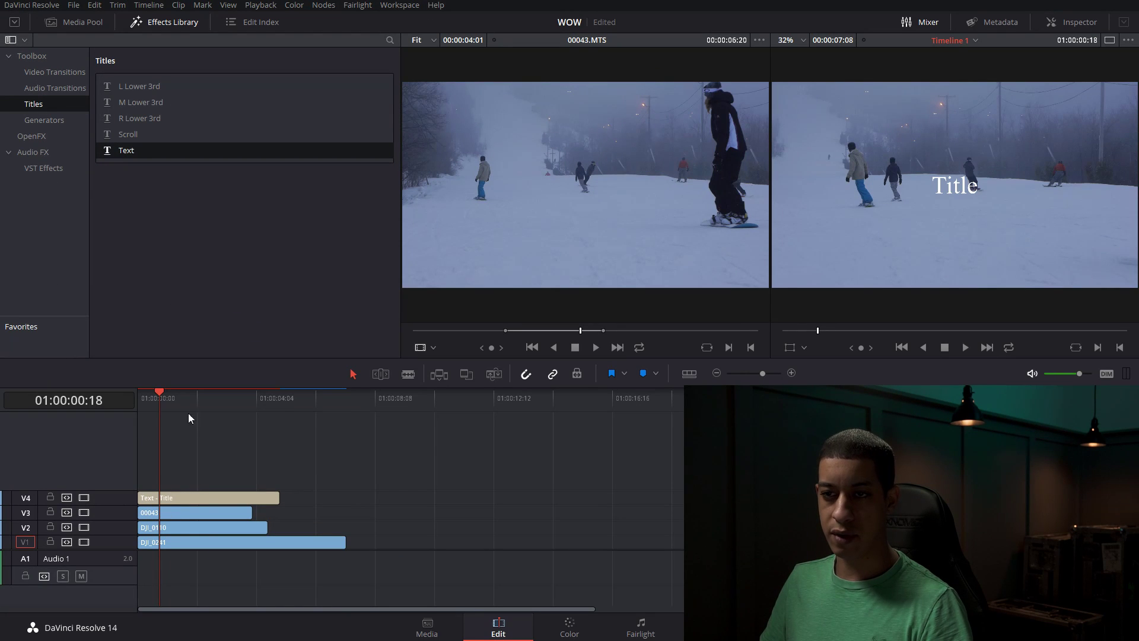
{"action": "left_click", "coordinate": [199, 502]}
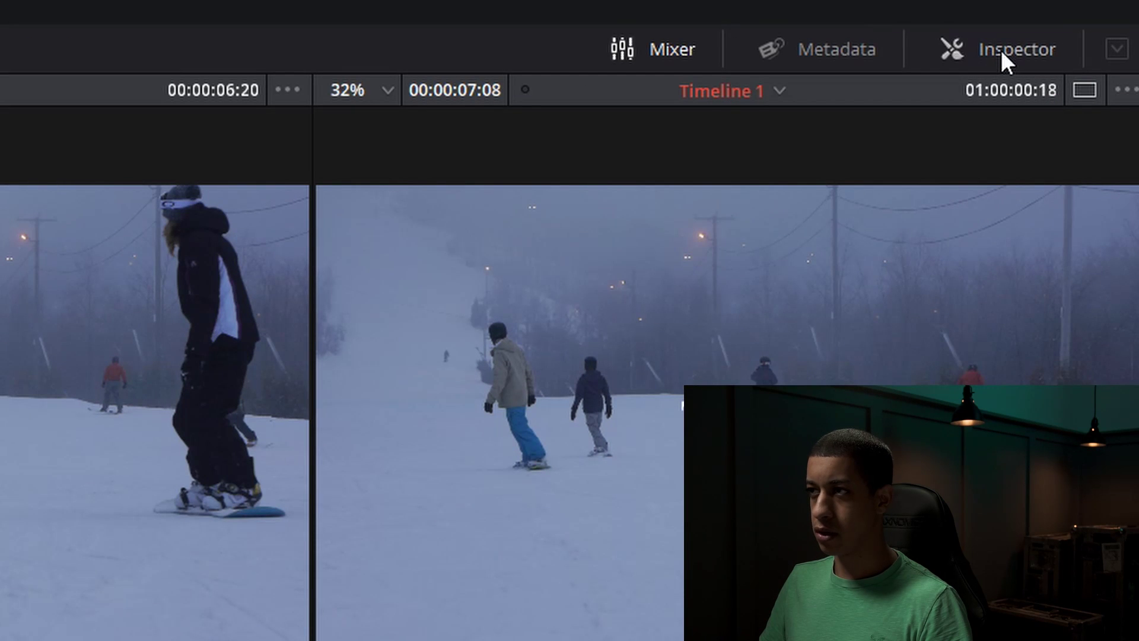
{"action": "left_click", "coordinate": [1002, 50]}
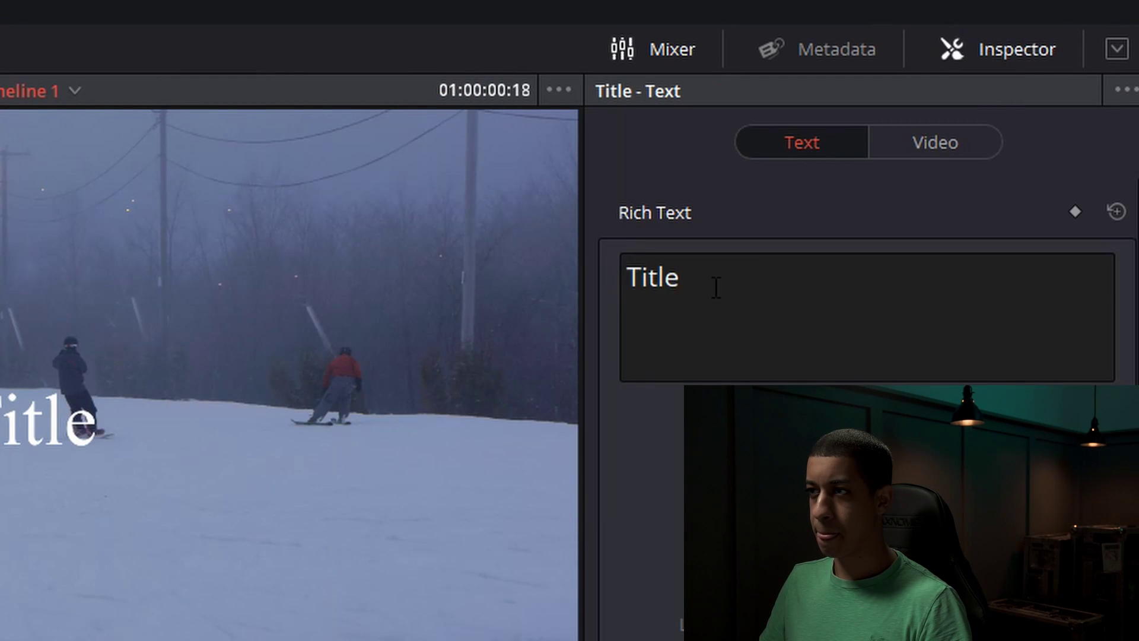
{"action": "double_click", "coordinate": [716, 287]}
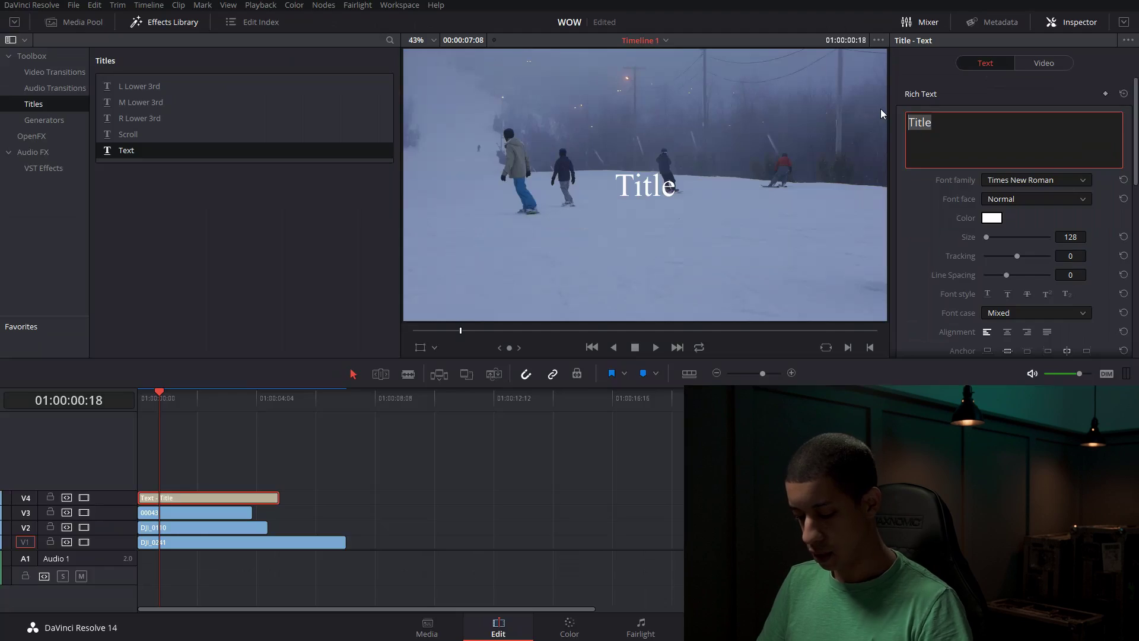
- Change the title text to 'NYC' in the Anton font
{"action": "type", "text": "NYC"}
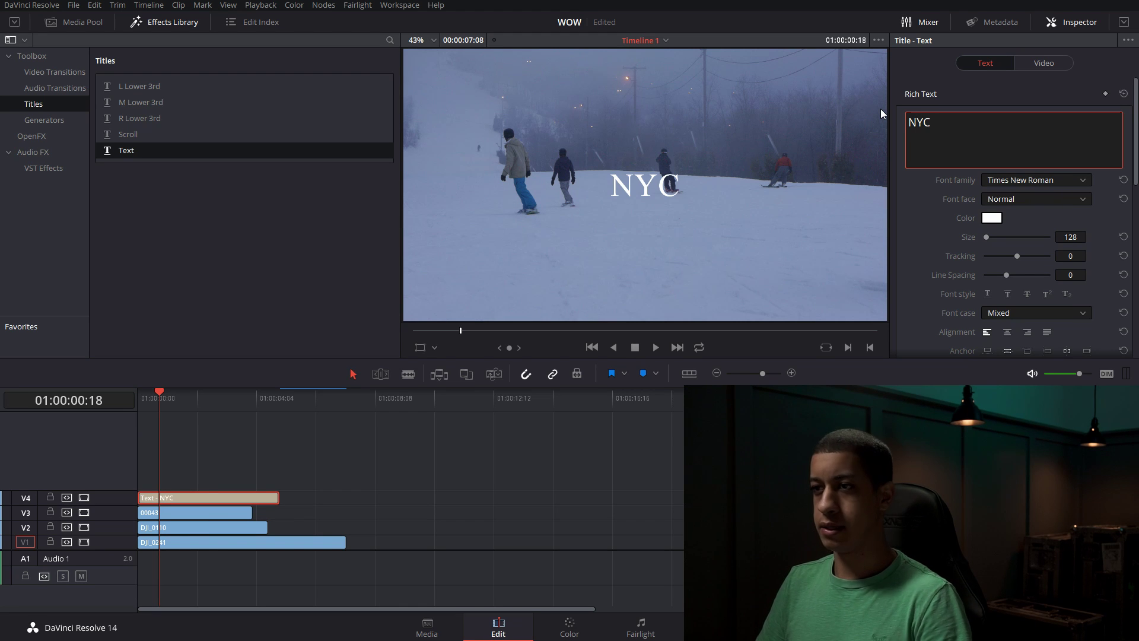
{"action": "key", "text": "ctrl+a"}
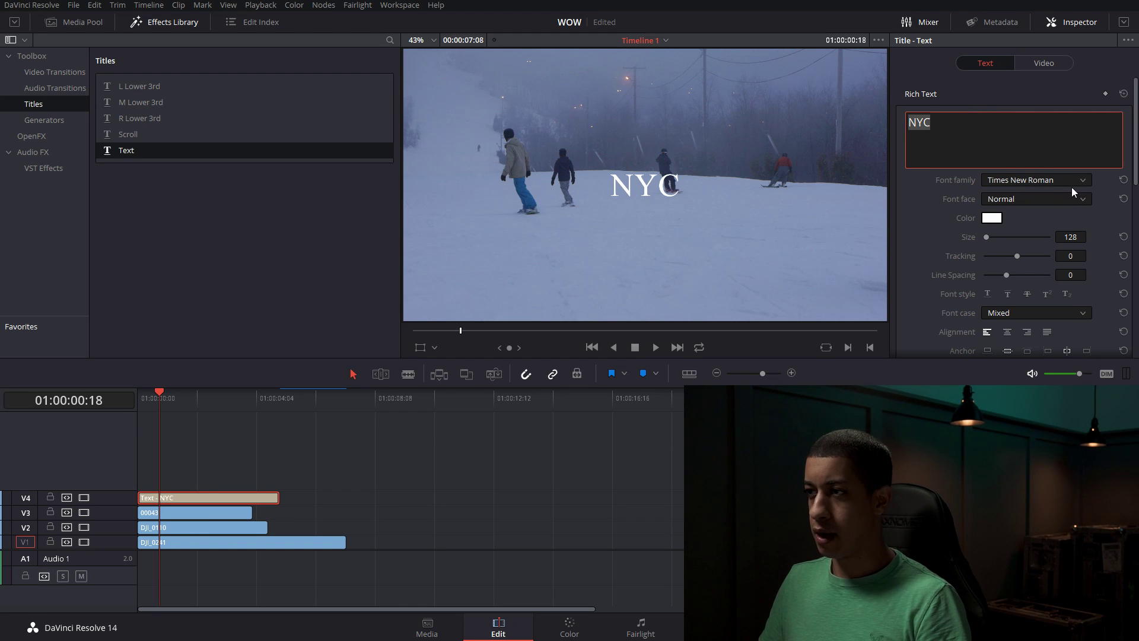
{"action": "left_click", "coordinate": [1076, 183]}
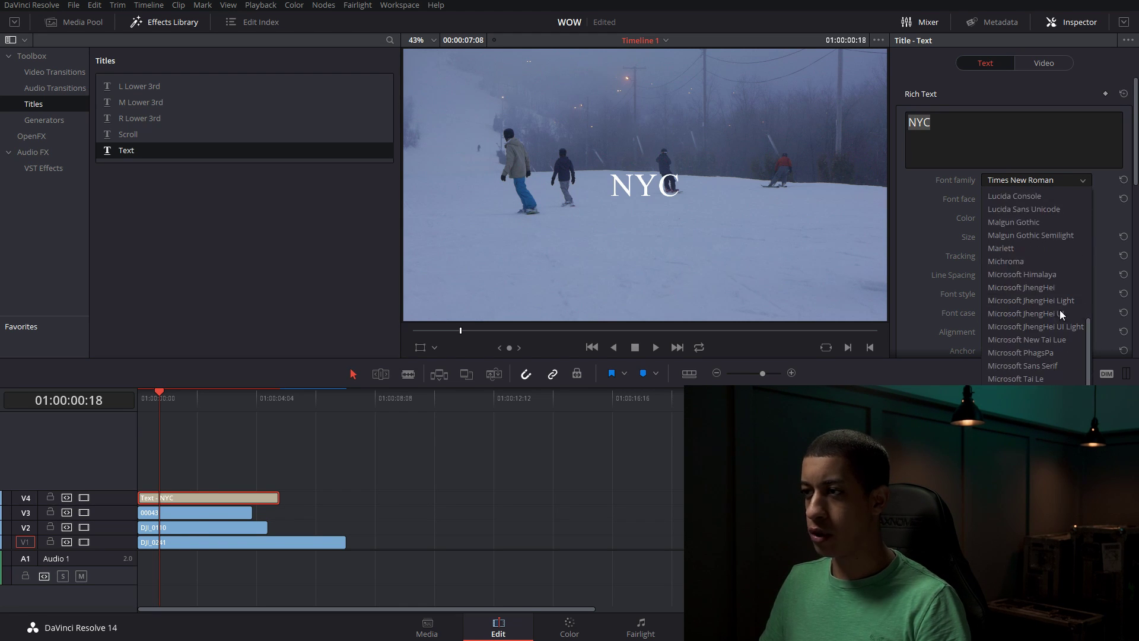
{"action": "scroll", "coordinate": [1062, 333], "scroll_direction": "up", "scroll_amount": 15}
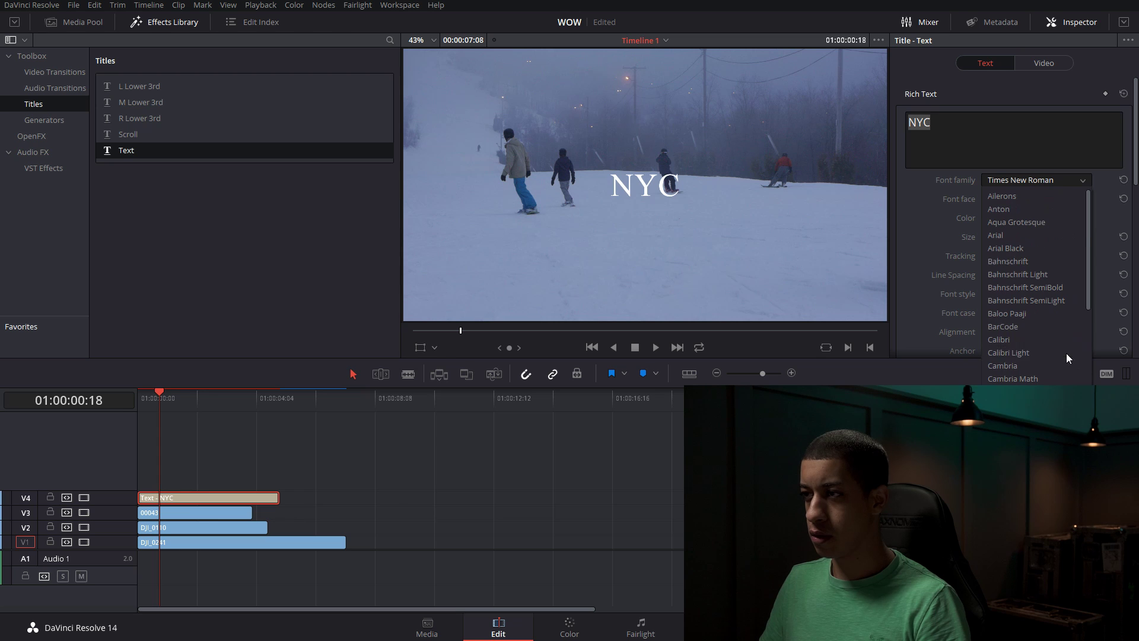
{"action": "left_click", "coordinate": [1040, 214]}
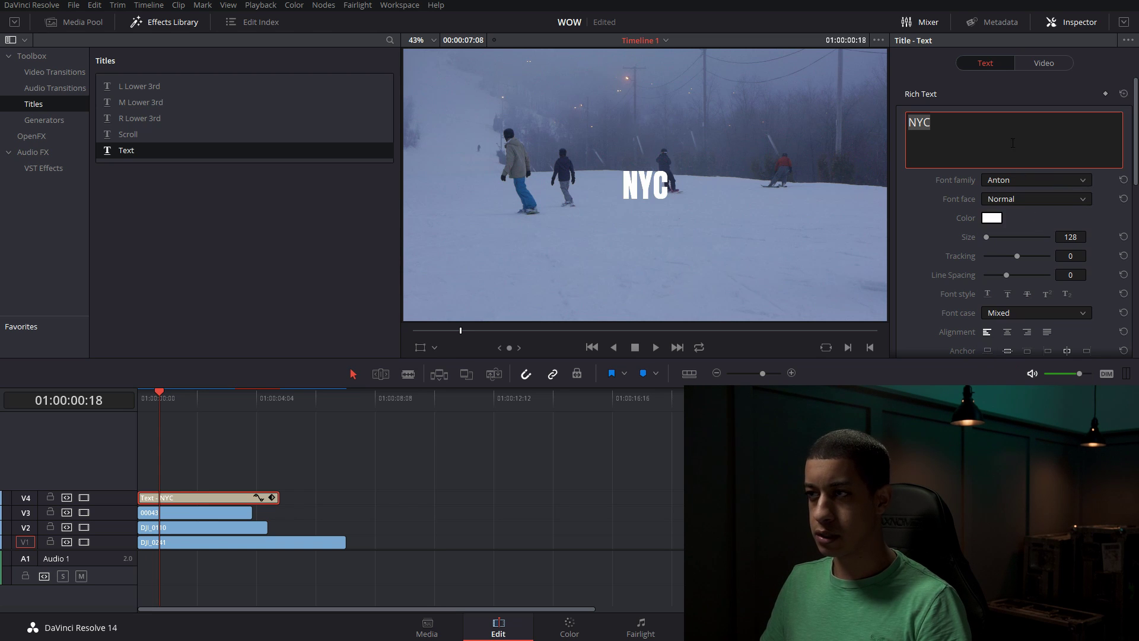
- Set NYC tracking to 33, size to 932 and position X to 1045
{"action": "left_click", "coordinate": [1022, 126]}
{"action": "left_click_drag", "start_coordinate": [1007, 129], "coordinate": [903, 115]}
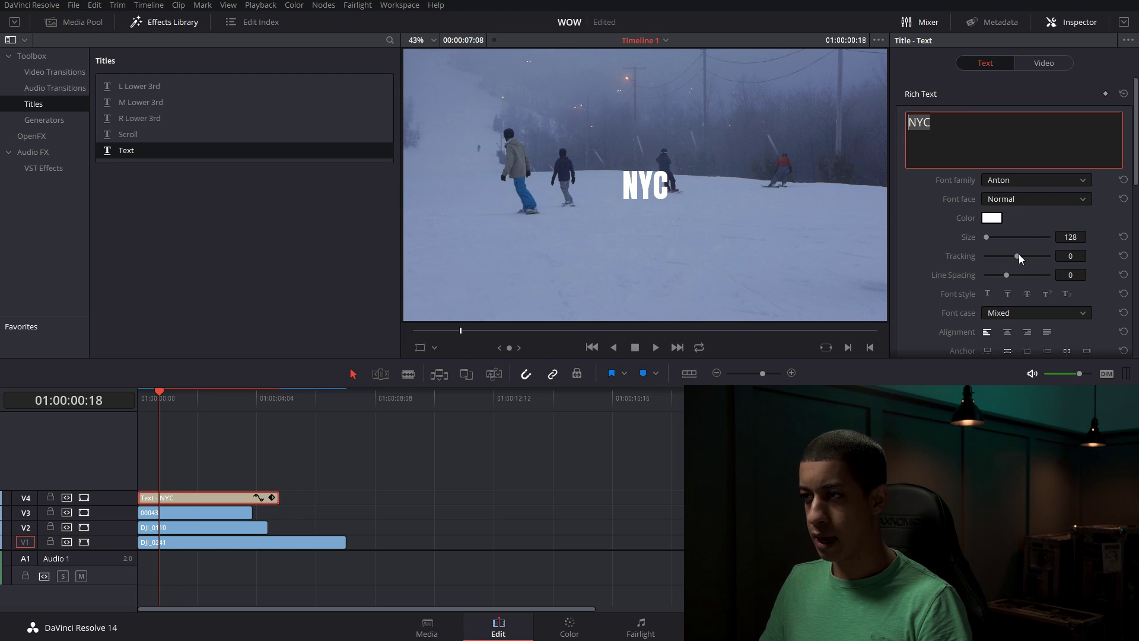
{"action": "left_click_drag", "start_coordinate": [1019, 255], "coordinate": [1060, 255]}
{"action": "left_click_drag", "start_coordinate": [982, 238], "coordinate": [1028, 254]}
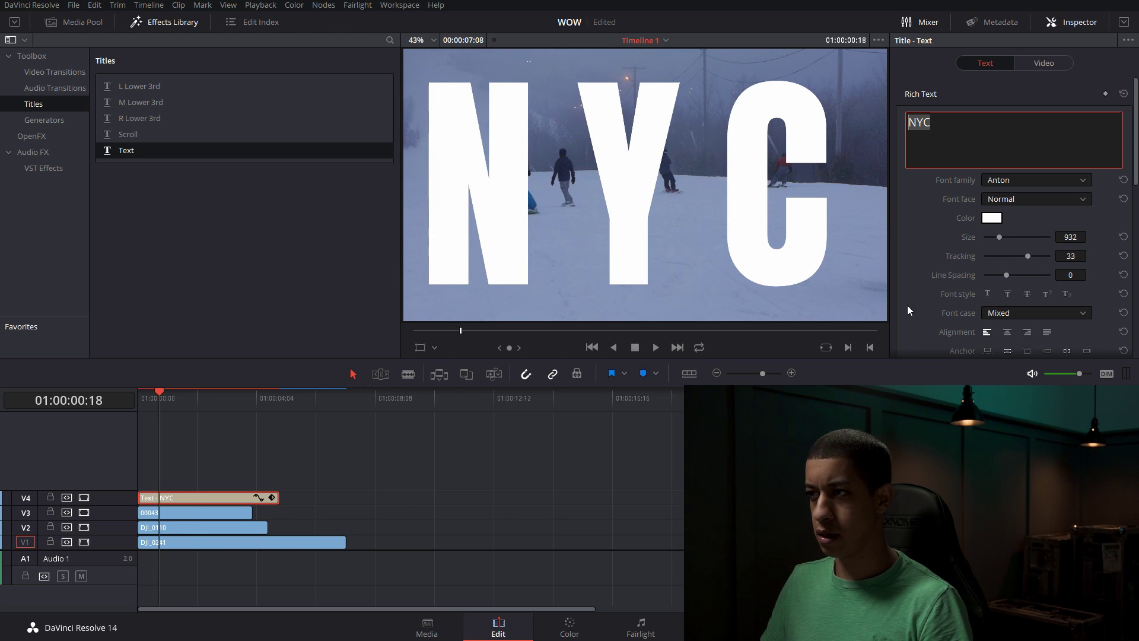
{"action": "scroll", "coordinate": [962, 279], "scroll_direction": "down", "scroll_amount": 3}
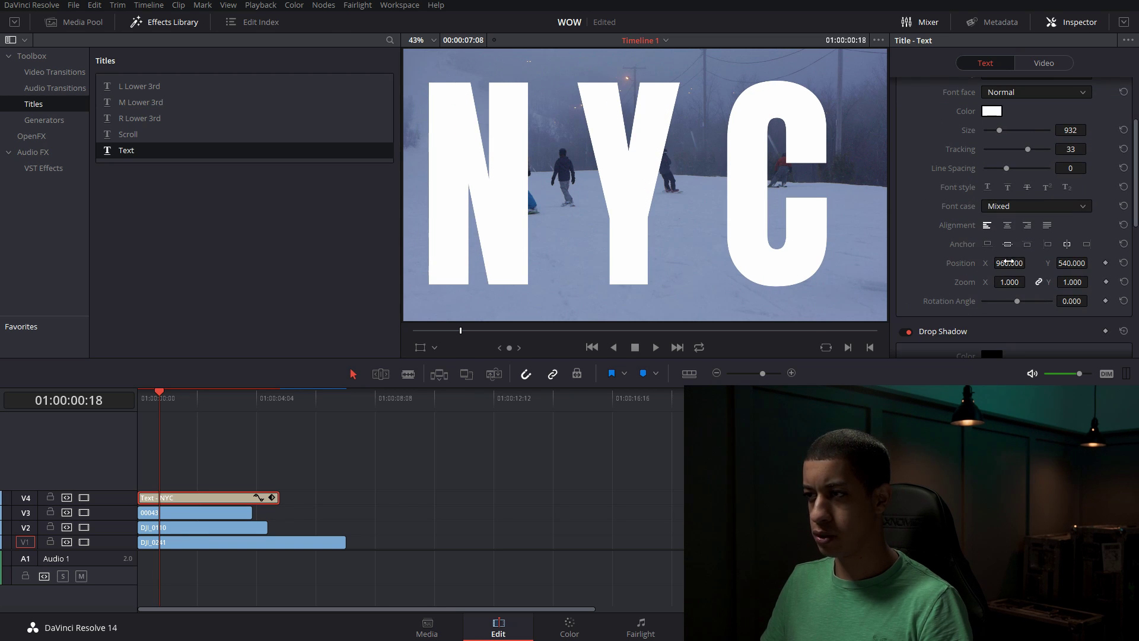
{"action": "left_click_drag", "start_coordinate": [1009, 263], "coordinate": [1028, 263]}
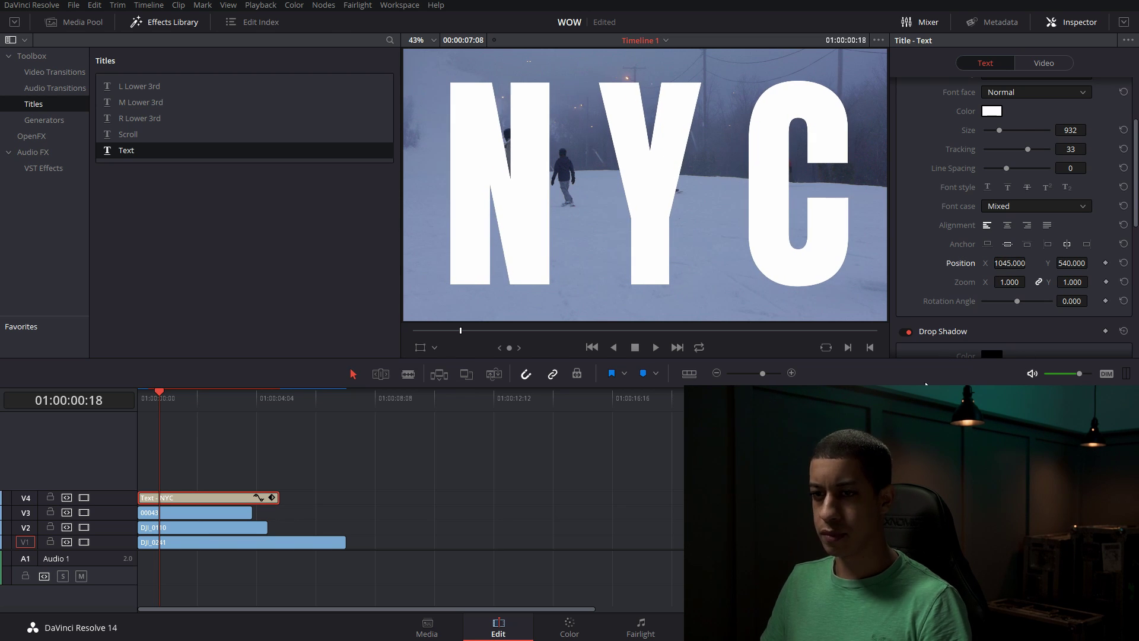
{"action": "left_click", "coordinate": [230, 462]}
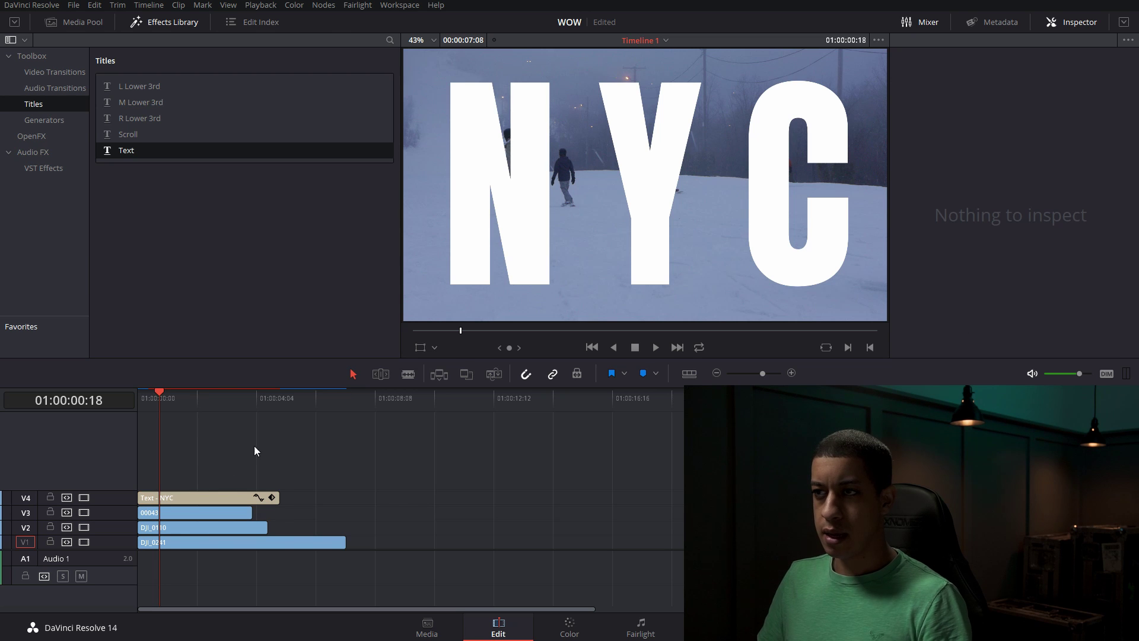
- Check the second clip on the Color page, then return to Edit with the playhead at 01:00:01:16
{"action": "left_click", "coordinate": [179, 497]}
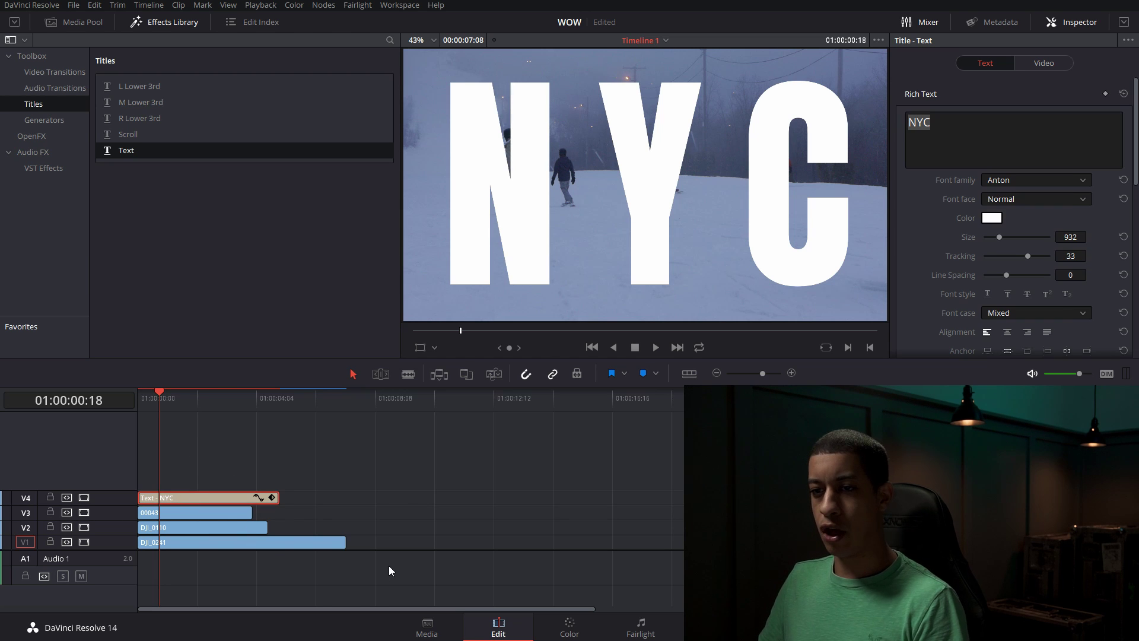
{"action": "left_click", "coordinate": [574, 635]}
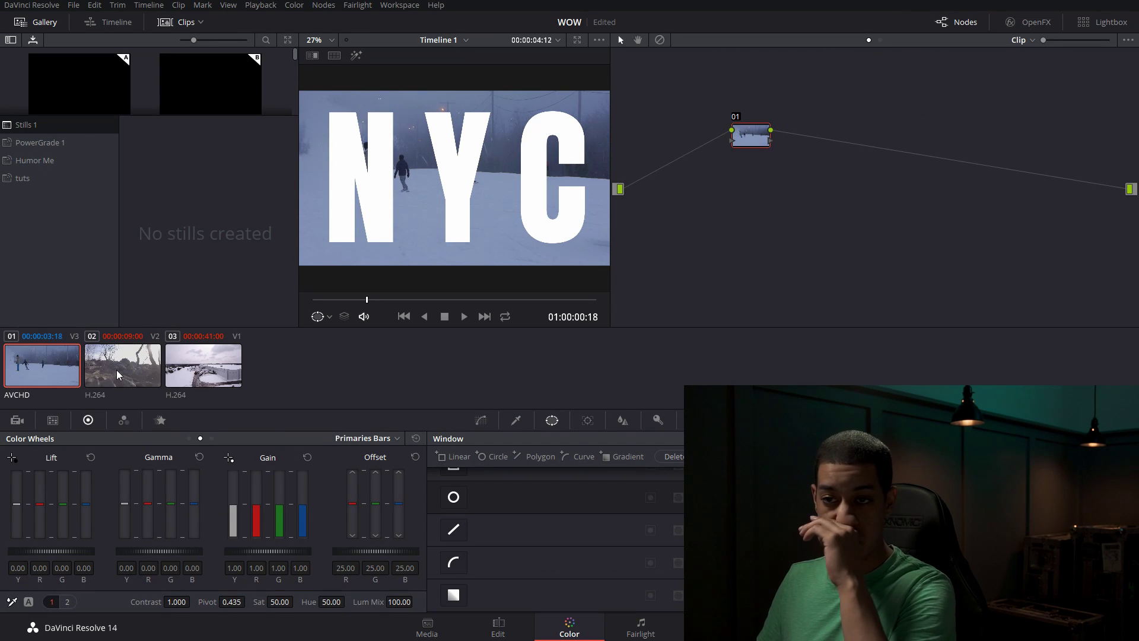
{"action": "left_click", "coordinate": [120, 374]}
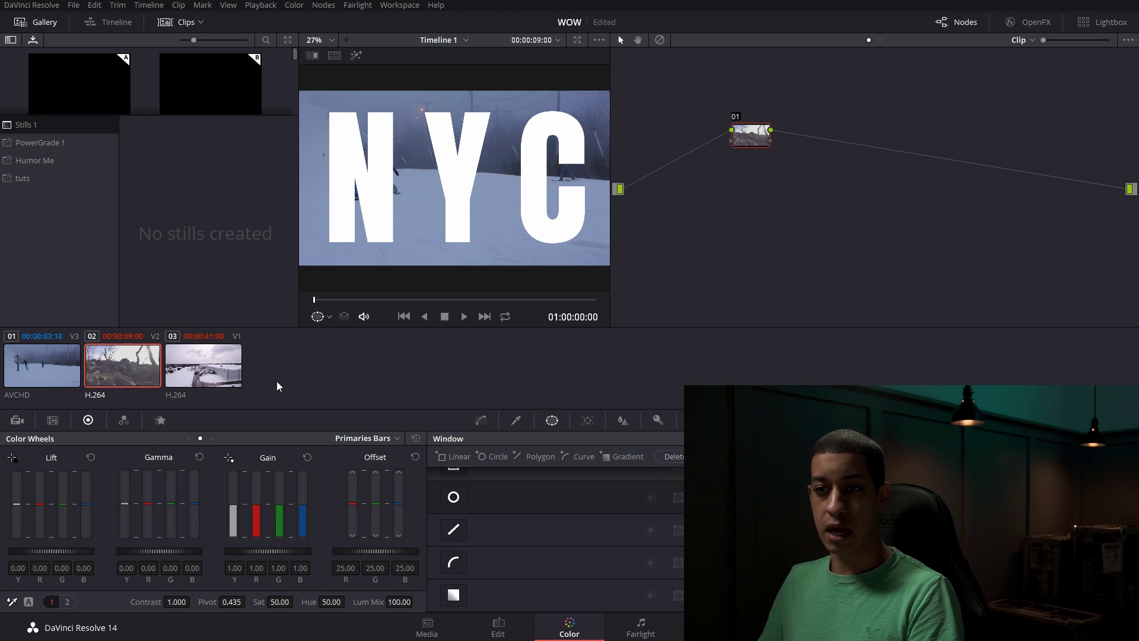
{"action": "left_click", "coordinate": [499, 628]}
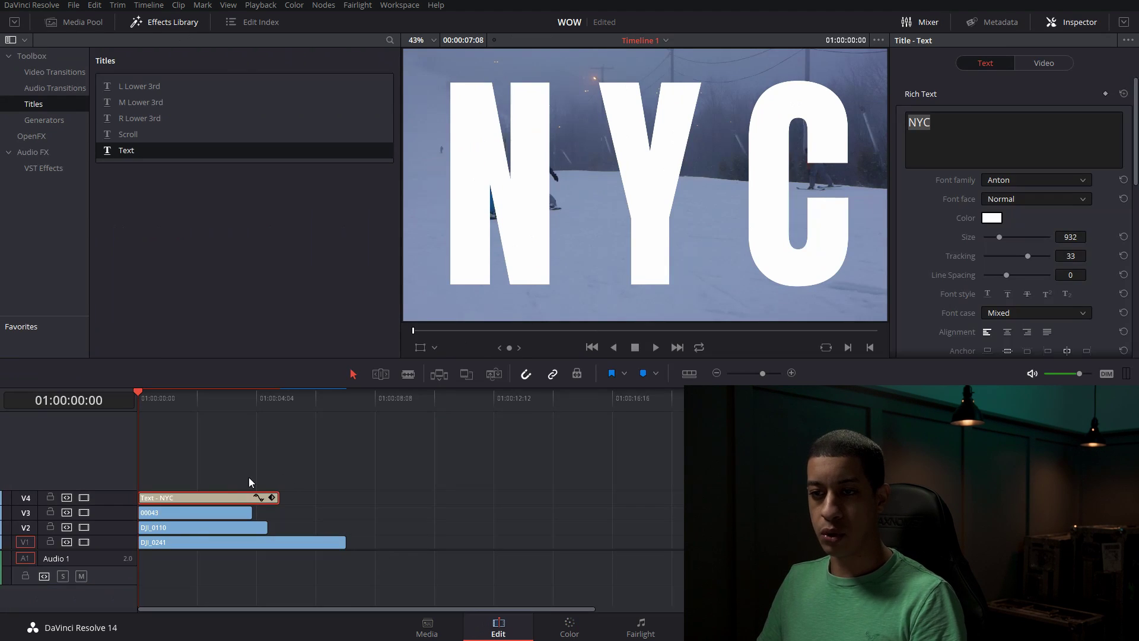
{"action": "left_click", "coordinate": [185, 472]}
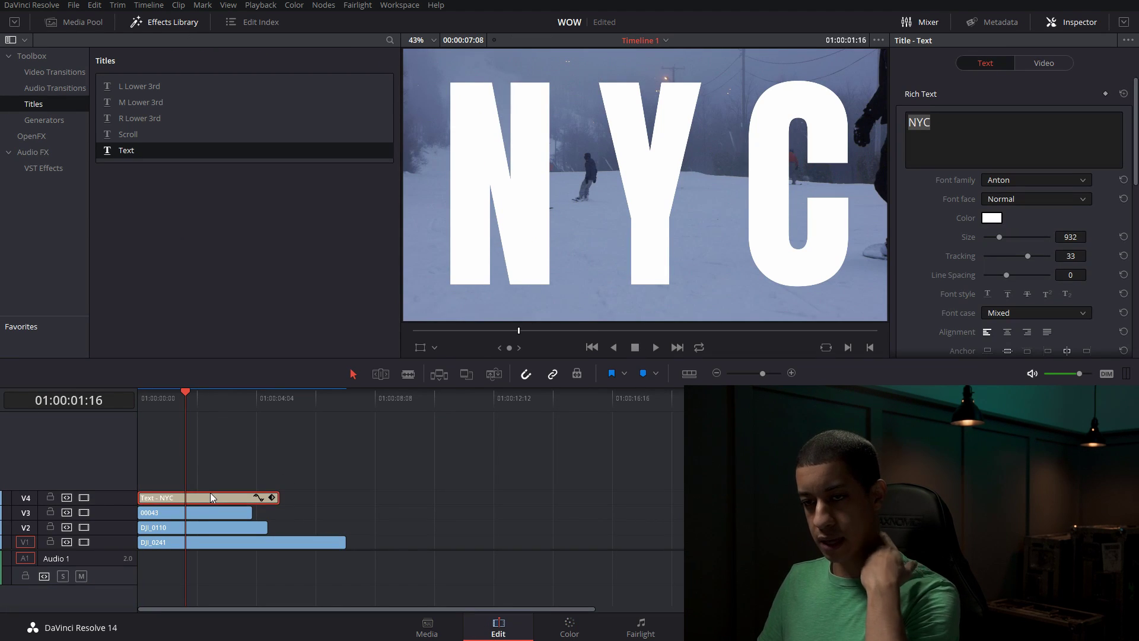
- Convert the Text - NYC clip into Compound Clip 1 and select it
{"action": "right_click", "coordinate": [209, 495]}
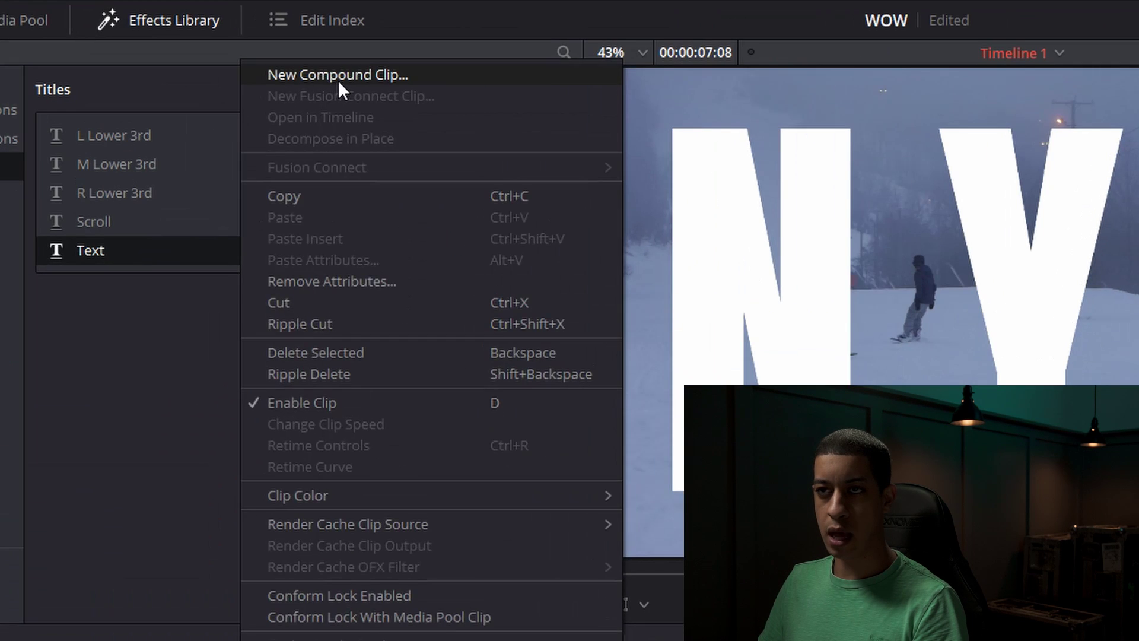
{"action": "left_click", "coordinate": [338, 76]}
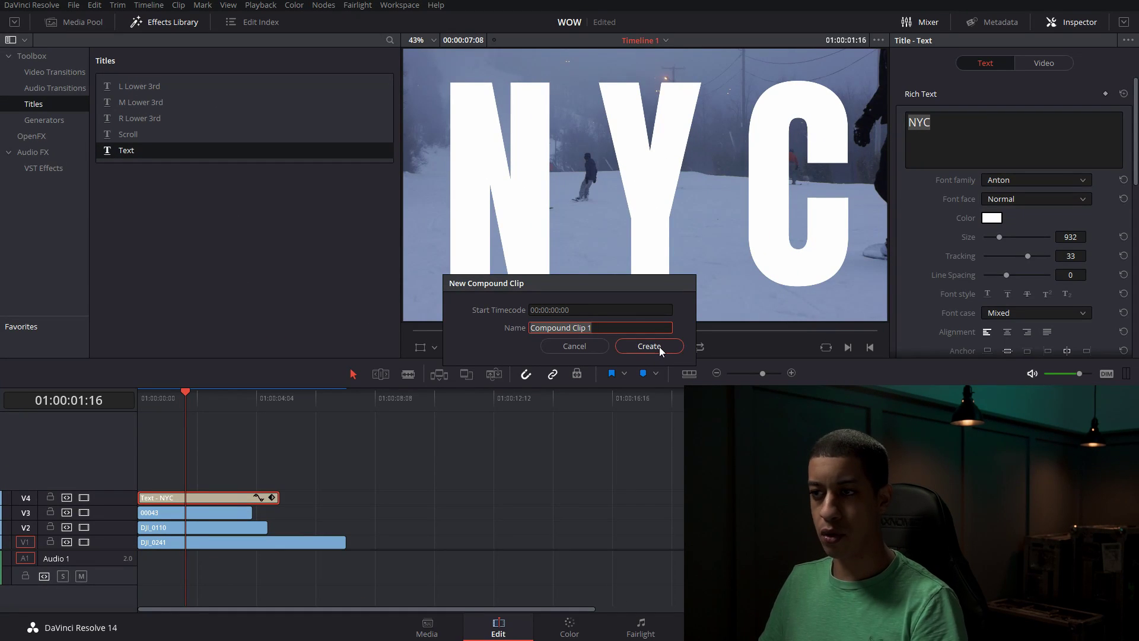
{"action": "left_click", "coordinate": [660, 347]}
{"action": "left_click", "coordinate": [222, 501]}
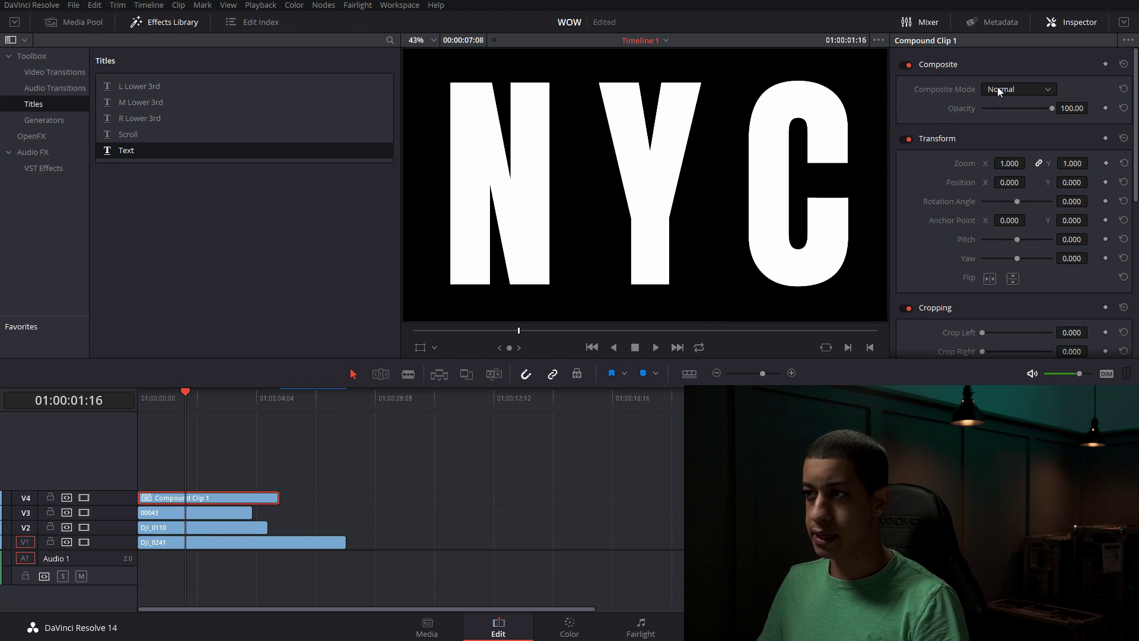
- Drop Compound Clip 1's opacity to 32.2 so the snow footage shows through NYC
{"action": "left_click_drag", "start_coordinate": [1016, 108], "coordinate": [1006, 108]}
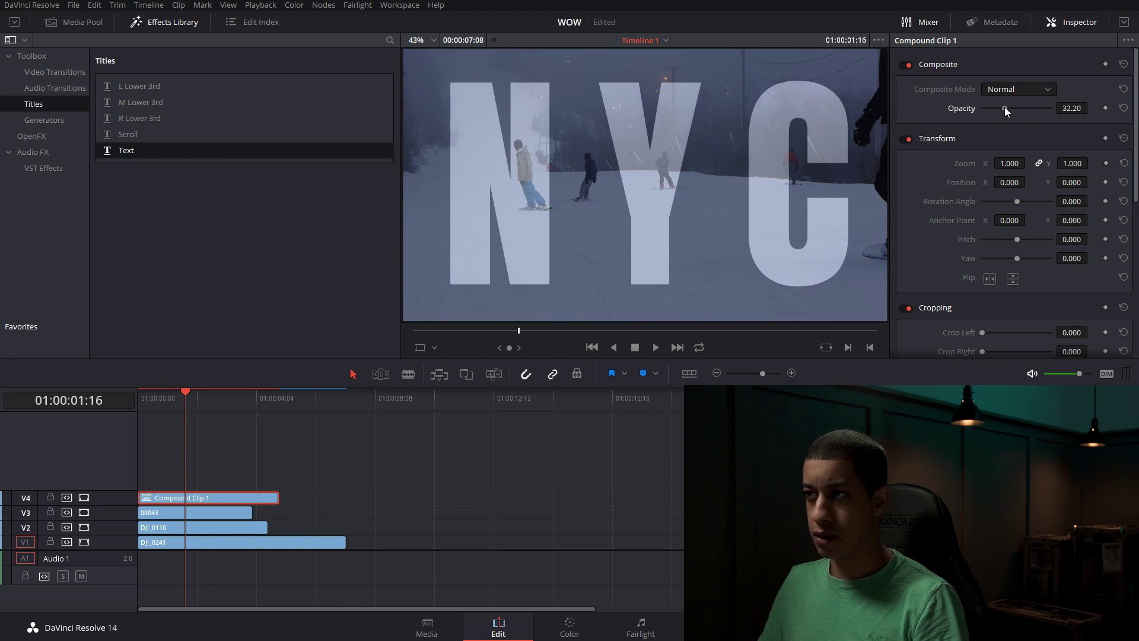
{"action": "left_click", "coordinate": [205, 511]}
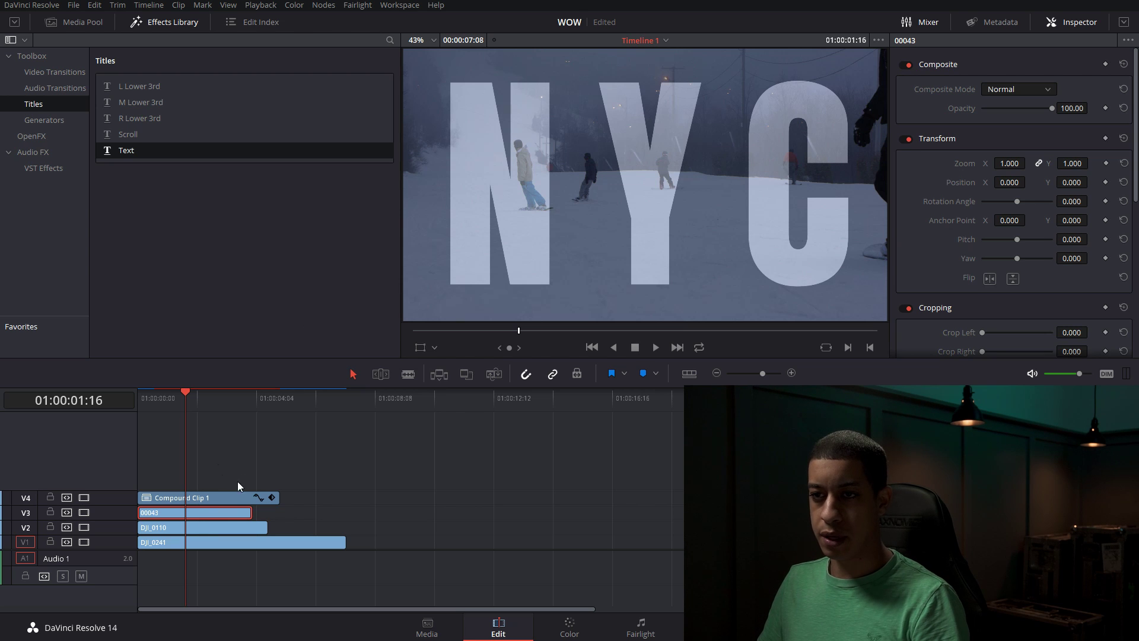
- Crop clip 00043 from the right to 1204.1 so the rocky DJI_0110 footage shows behind Y and C
{"action": "left_click_drag", "start_coordinate": [185, 393], "coordinate": [217, 393]}
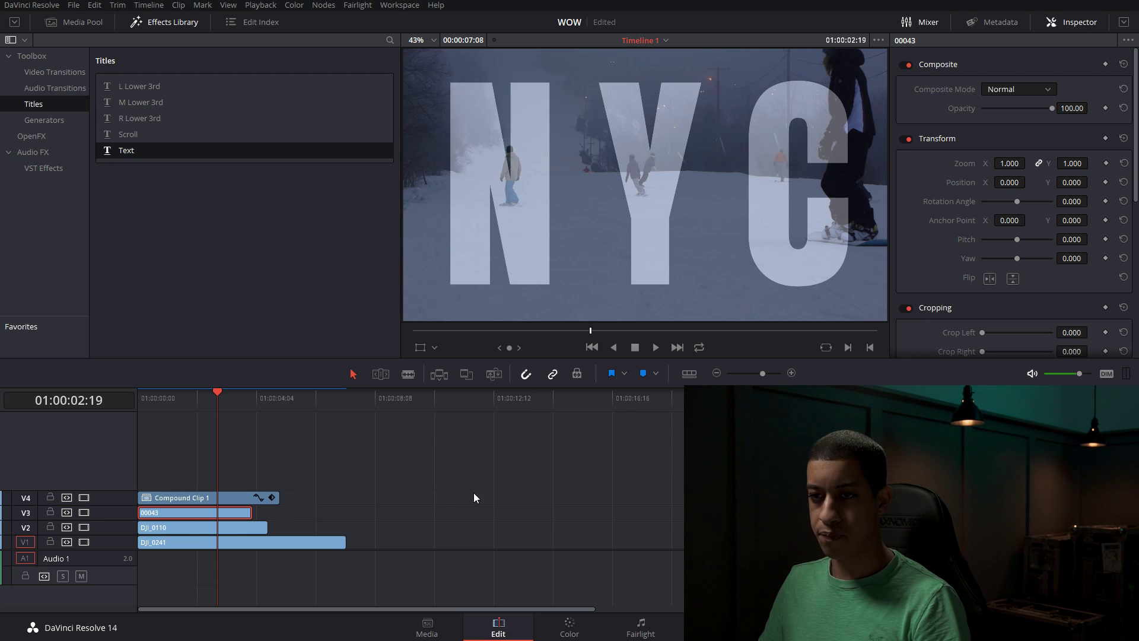
{"action": "double_click", "coordinate": [189, 514]}
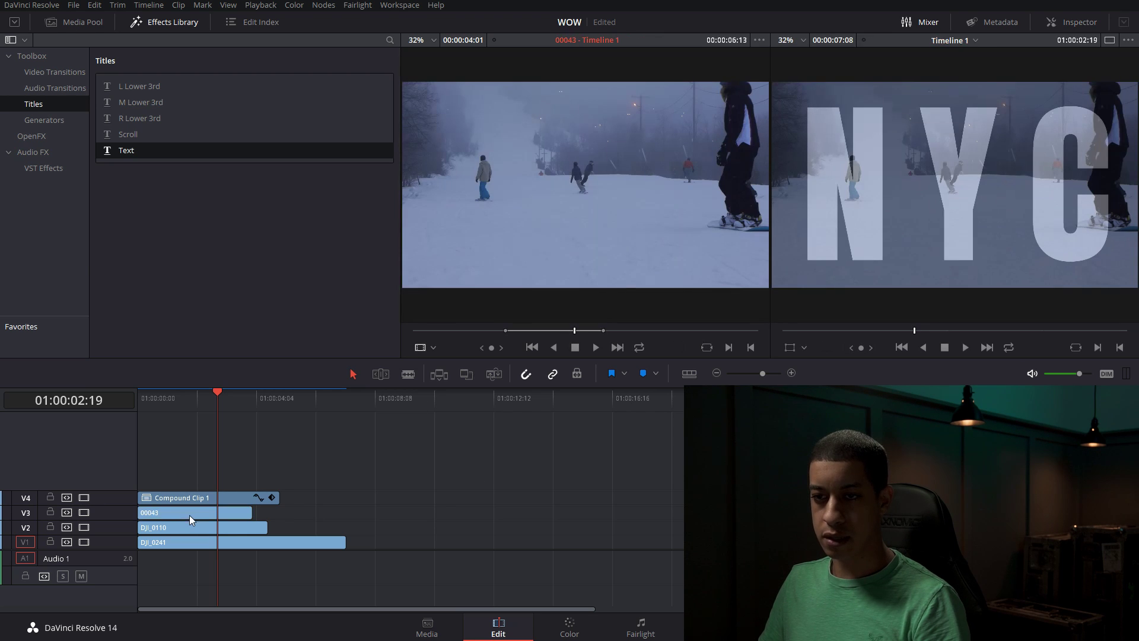
{"action": "left_click", "coordinate": [190, 515]}
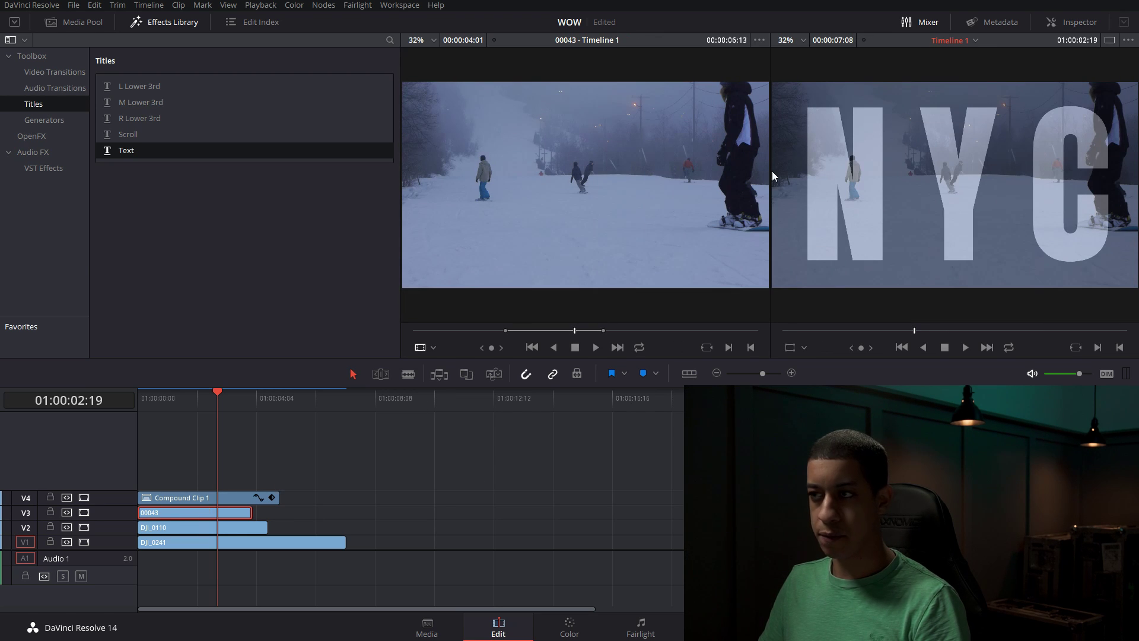
{"action": "left_click", "coordinate": [1062, 22]}
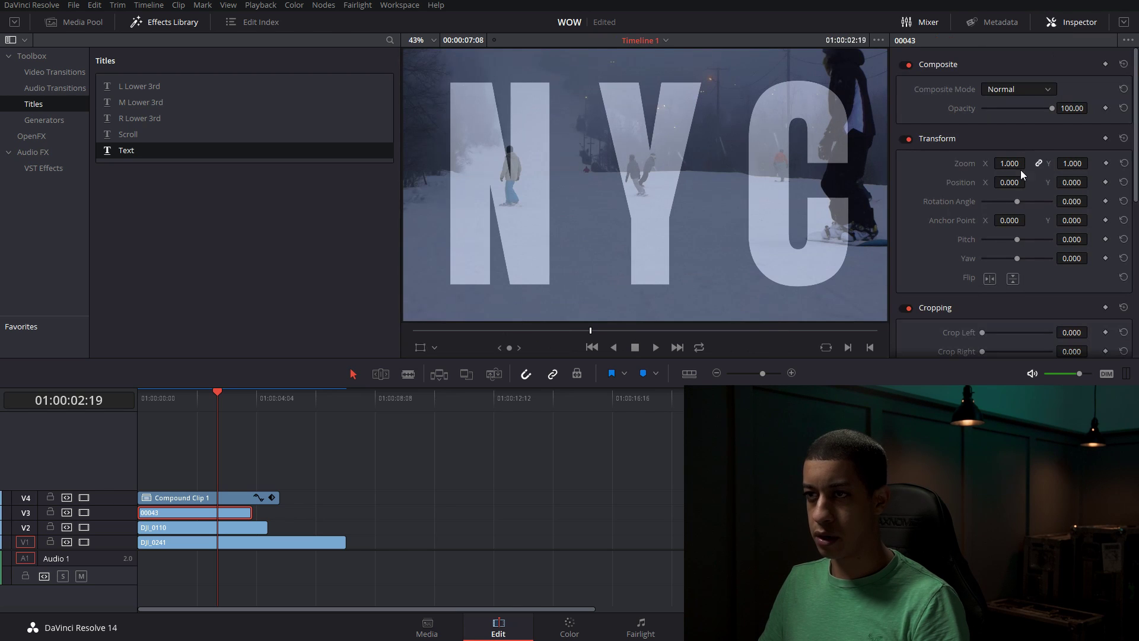
{"action": "scroll", "coordinate": [1021, 209], "scroll_direction": "down", "scroll_amount": 3}
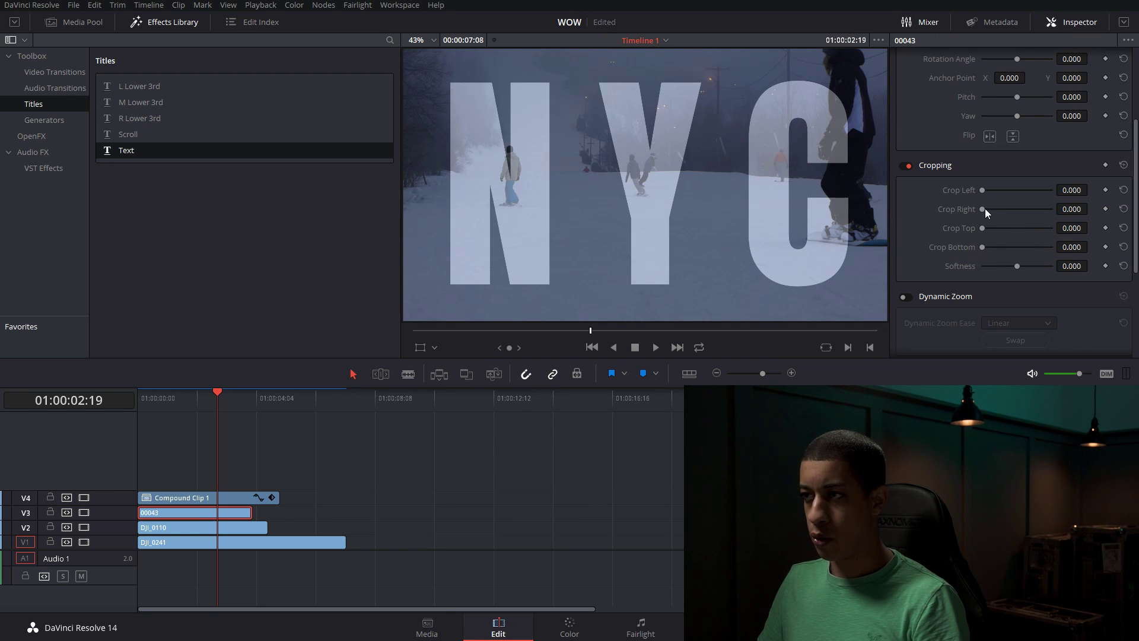
{"action": "left_click_drag", "start_coordinate": [985, 208], "coordinate": [1027, 212]}
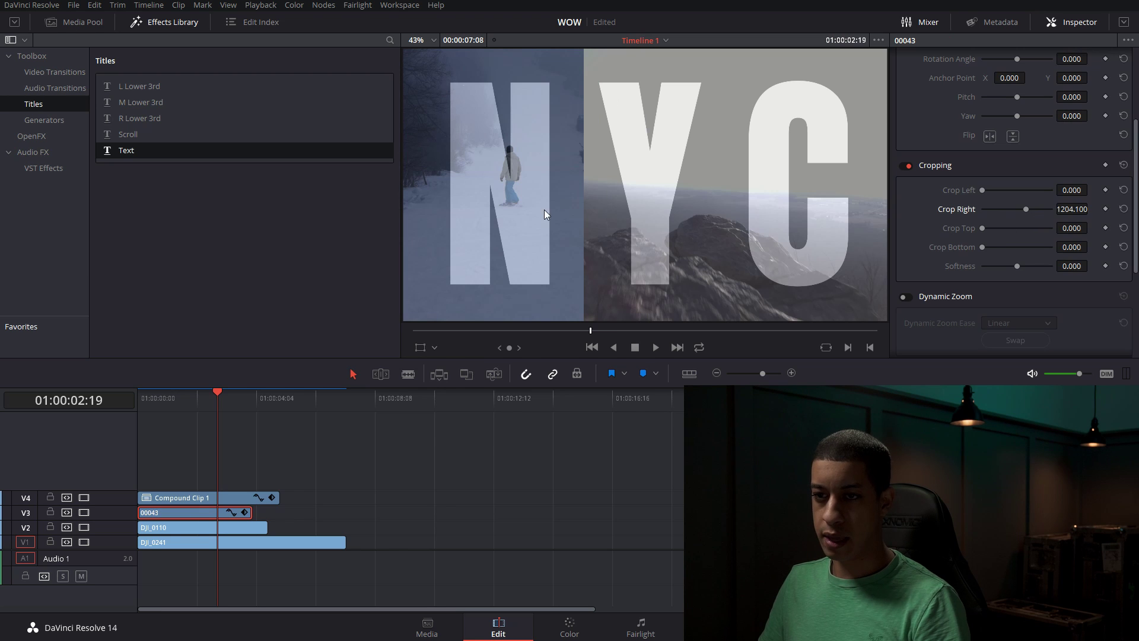
{"action": "left_click", "coordinate": [194, 530]}
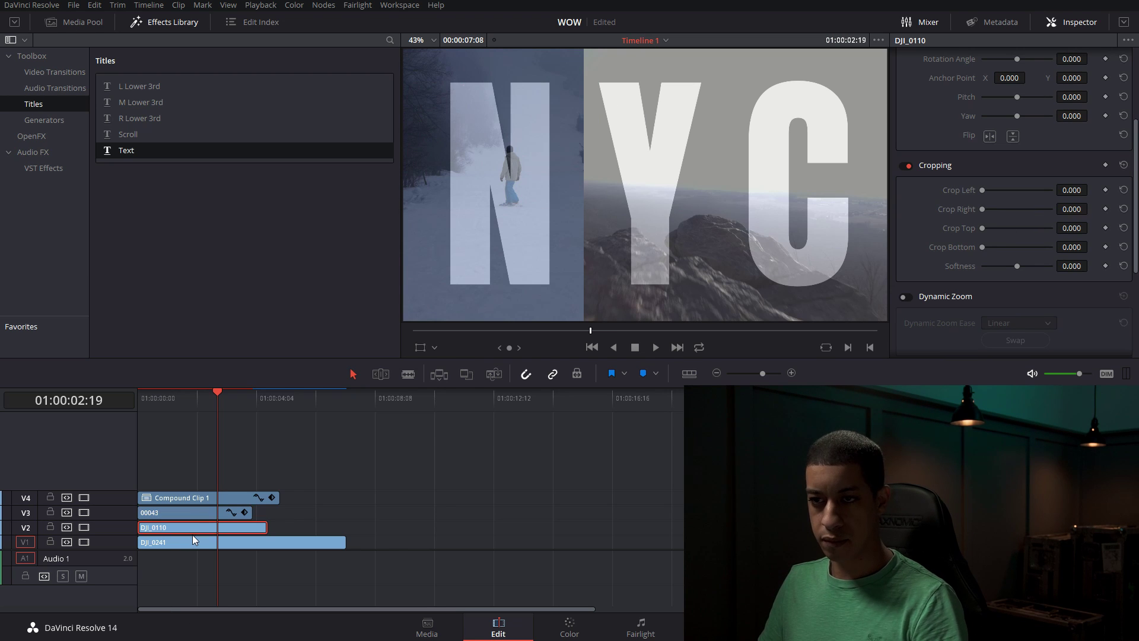
- Move DJI_0110 to Position X 99 and crop it right to 748.5, leaving DJI_0241 behind the C
{"action": "left_click_drag", "start_coordinate": [224, 385], "coordinate": [176, 404]}
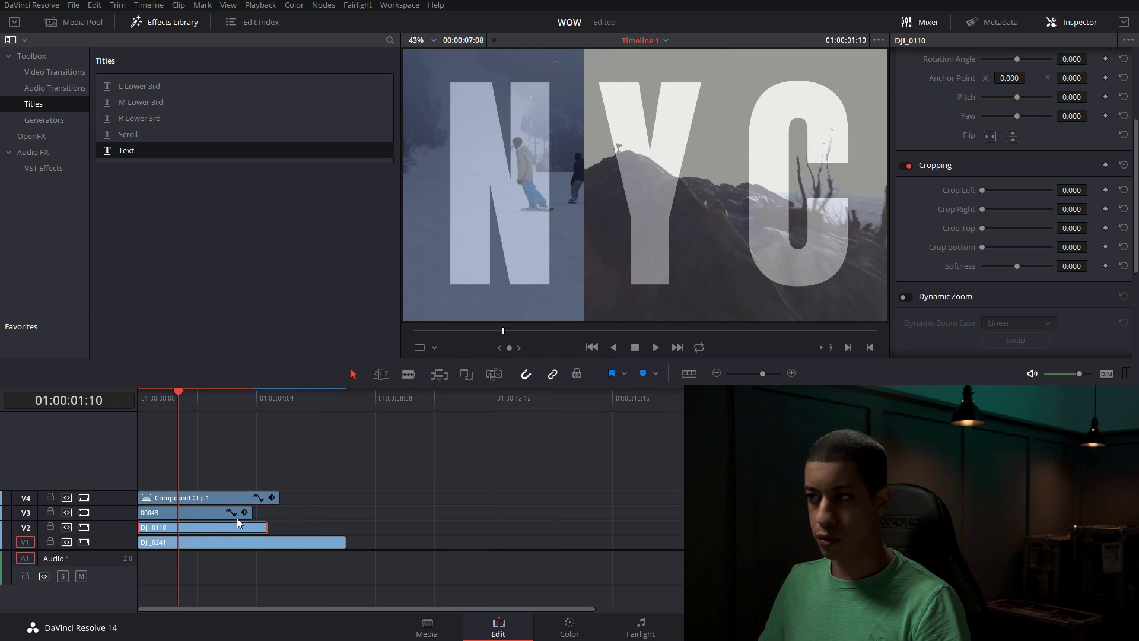
{"action": "scroll", "coordinate": [1029, 119], "scroll_direction": "up", "scroll_amount": 4}
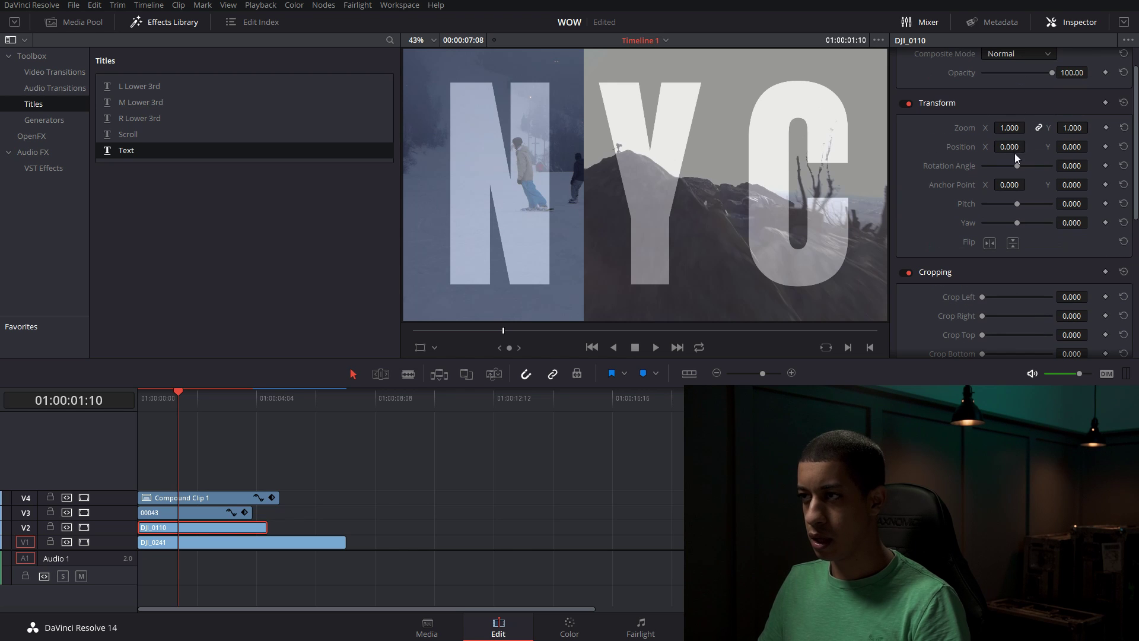
{"action": "left_click_drag", "start_coordinate": [1011, 147], "coordinate": [1030, 147]}
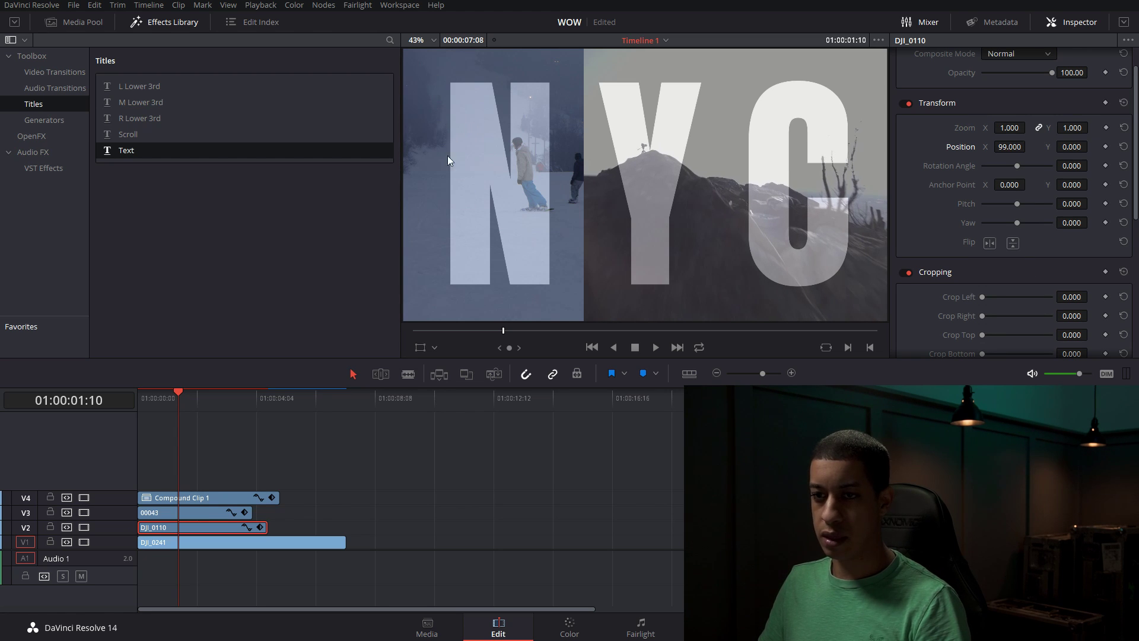
{"action": "left_click", "coordinate": [83, 512]}
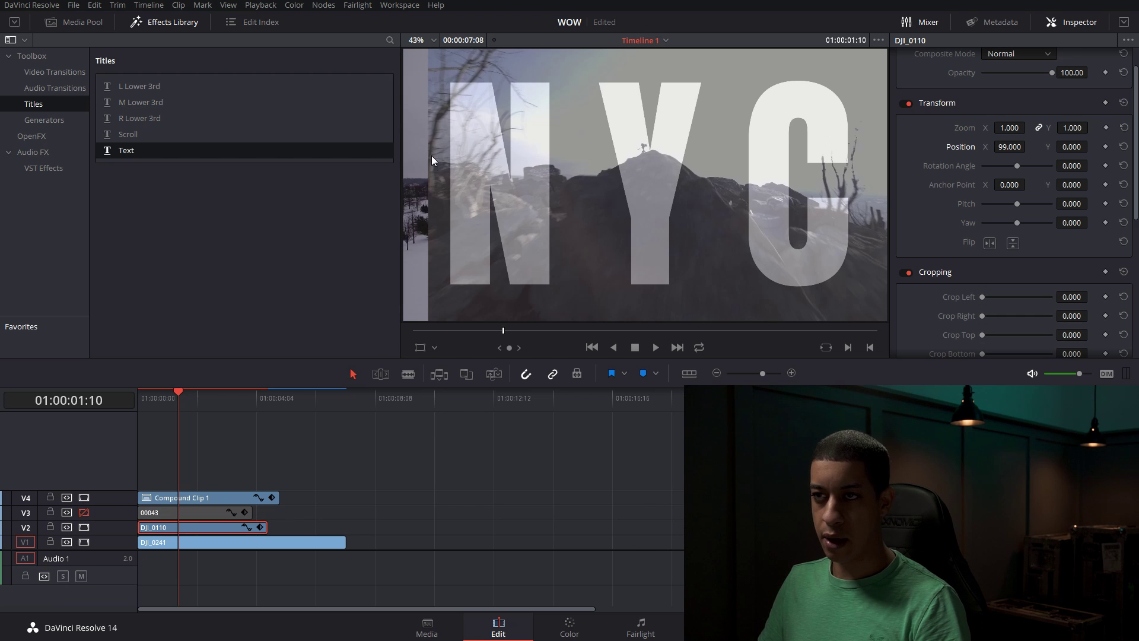
{"action": "left_click", "coordinate": [83, 512]}
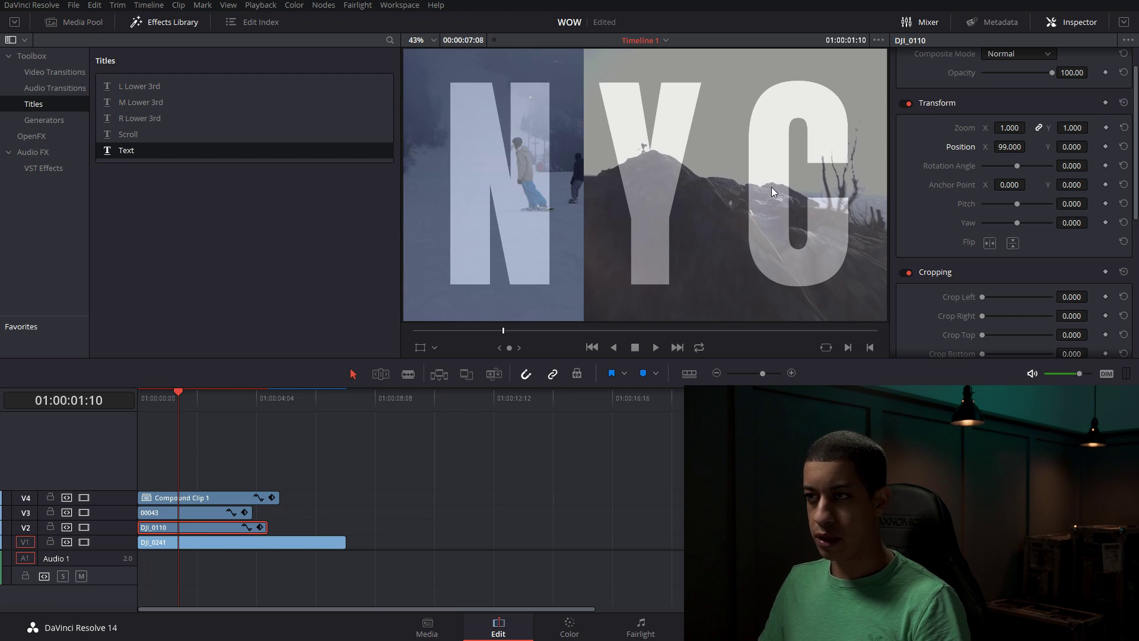
{"action": "scroll", "coordinate": [1009, 284], "scroll_direction": "down", "scroll_amount": 1}
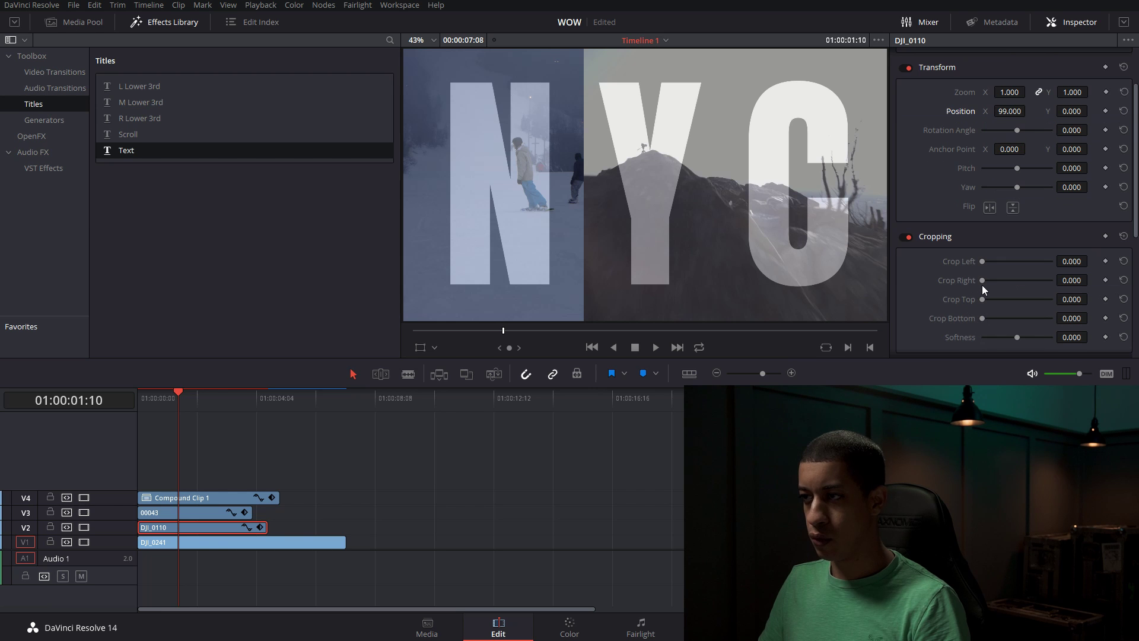
{"action": "left_click_drag", "start_coordinate": [983, 281], "coordinate": [1009, 279]}
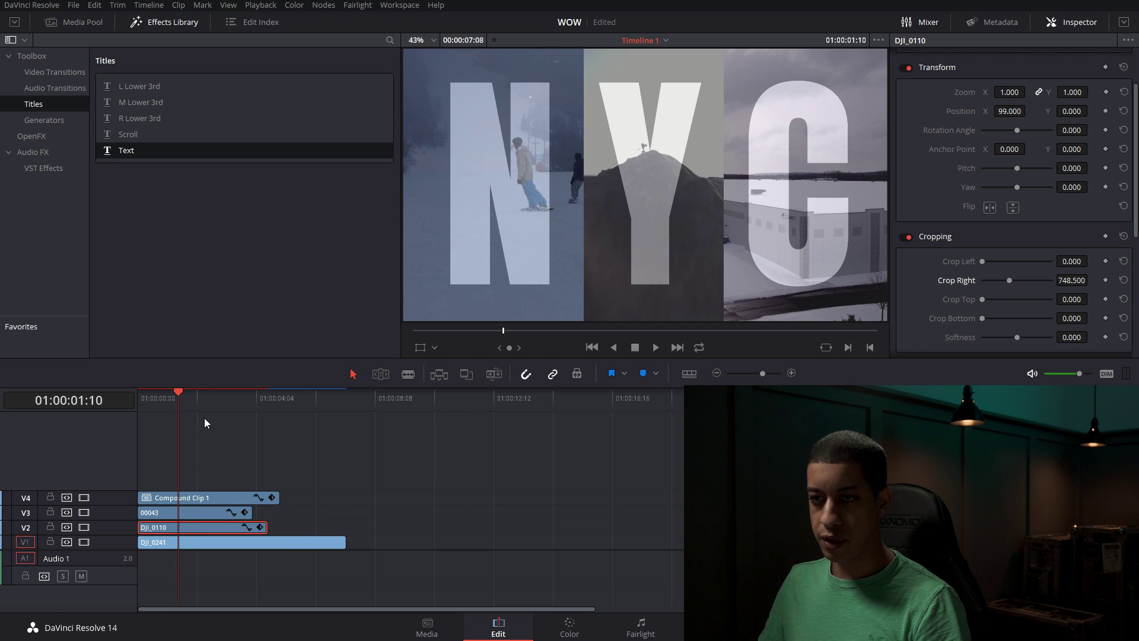
- With V2 and V3 hidden, shift DJI_0241 to Position X 713 and play it back
{"action": "left_click_drag", "start_coordinate": [183, 393], "coordinate": [148, 400]}
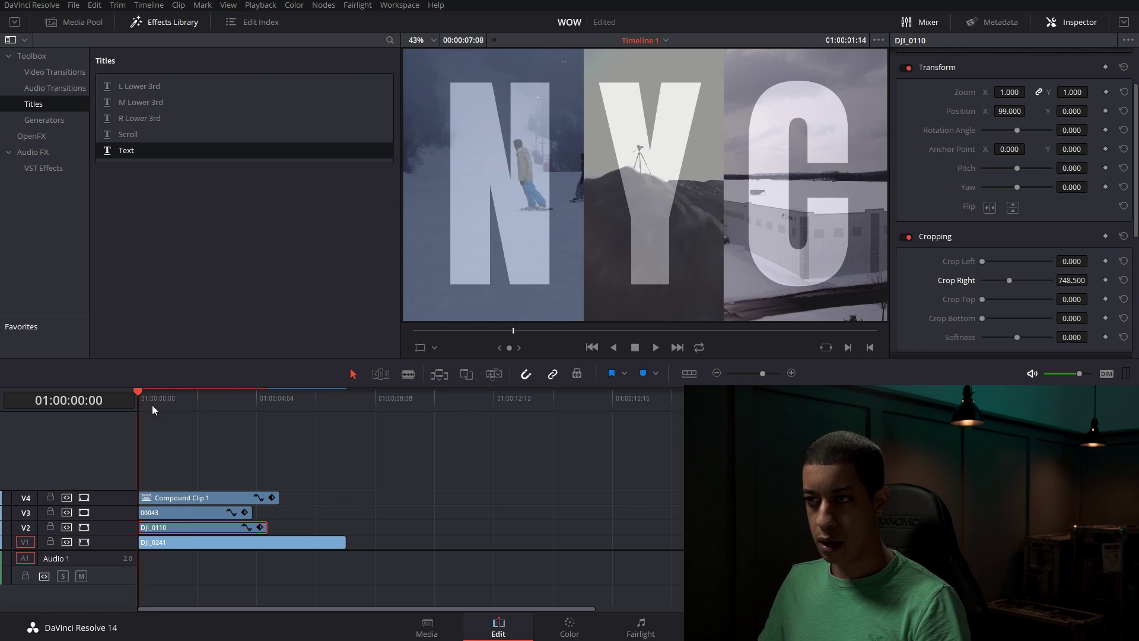
{"action": "left_click", "coordinate": [84, 527]}
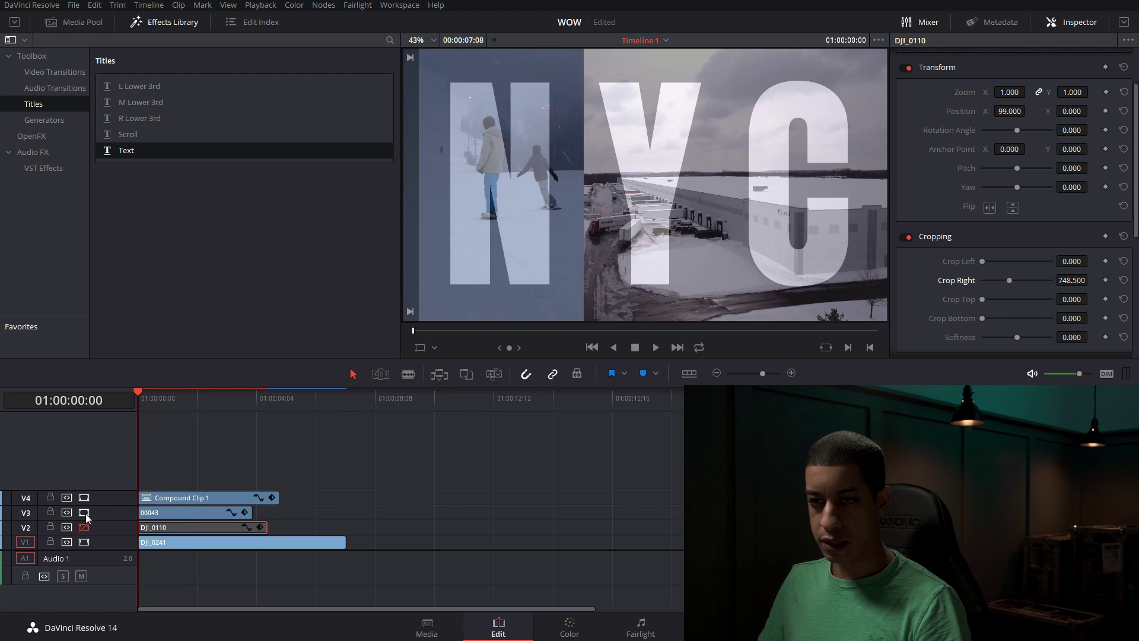
{"action": "left_click", "coordinate": [84, 513]}
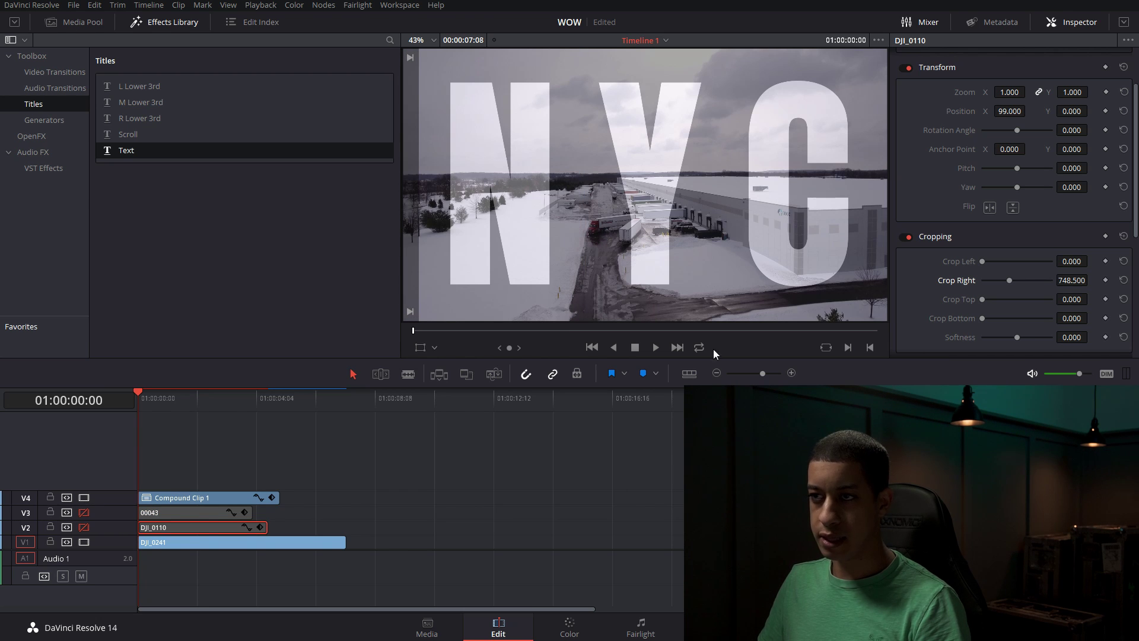
{"action": "left_click", "coordinate": [213, 543]}
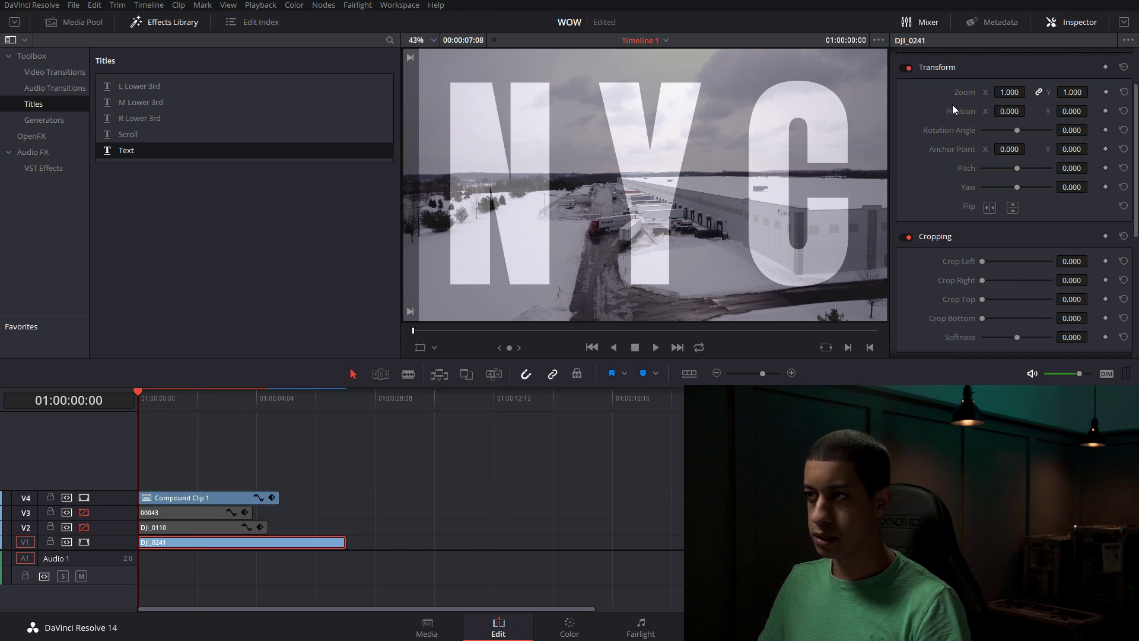
{"action": "mouse_move", "coordinate": [1008, 111]}
{"action": "left_mouse_down"}
{"action": "mouse_move", "coordinate": [1029, 111]}
{"action": "mouse_move", "coordinate": [1019, 111]}
{"action": "left_mouse_up"}
{"action": "key", "text": "space"}
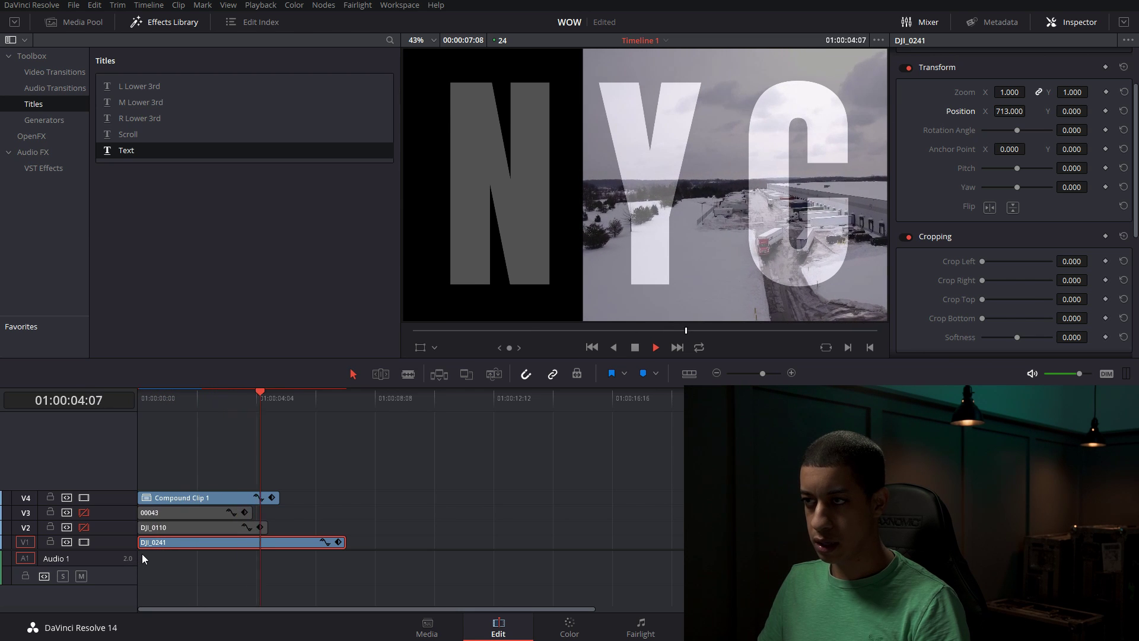
- Re-enable video on V2 and V3 and check every letter between 01:00:02:00 and 01:00:02:14
{"action": "left_click", "coordinate": [206, 399]}
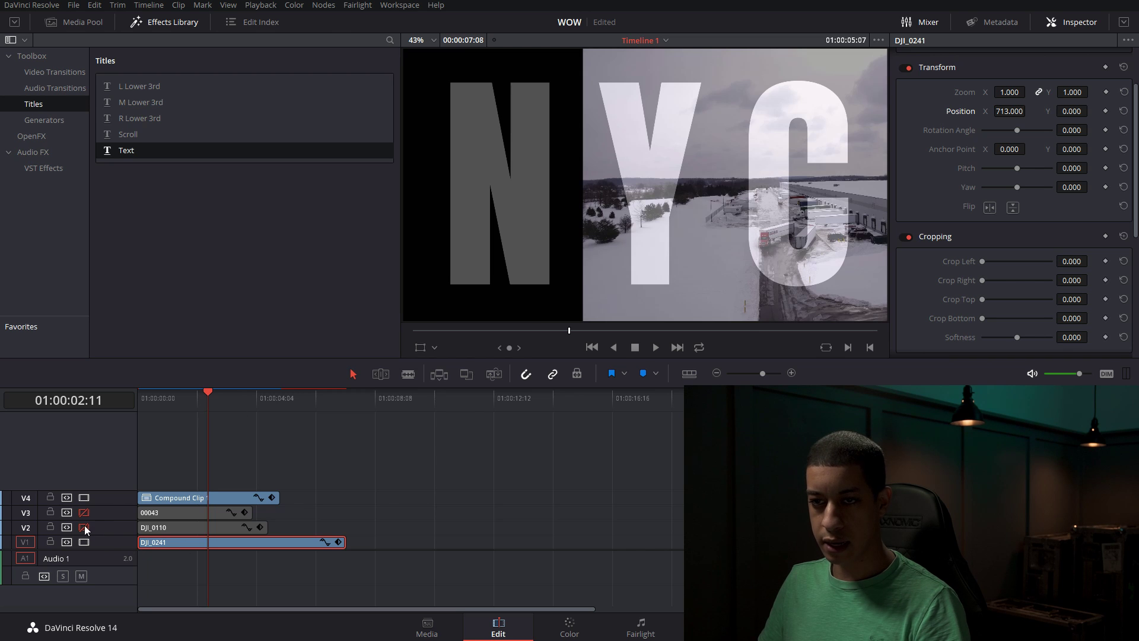
{"action": "left_click", "coordinate": [84, 527]}
{"action": "left_click", "coordinate": [84, 513]}
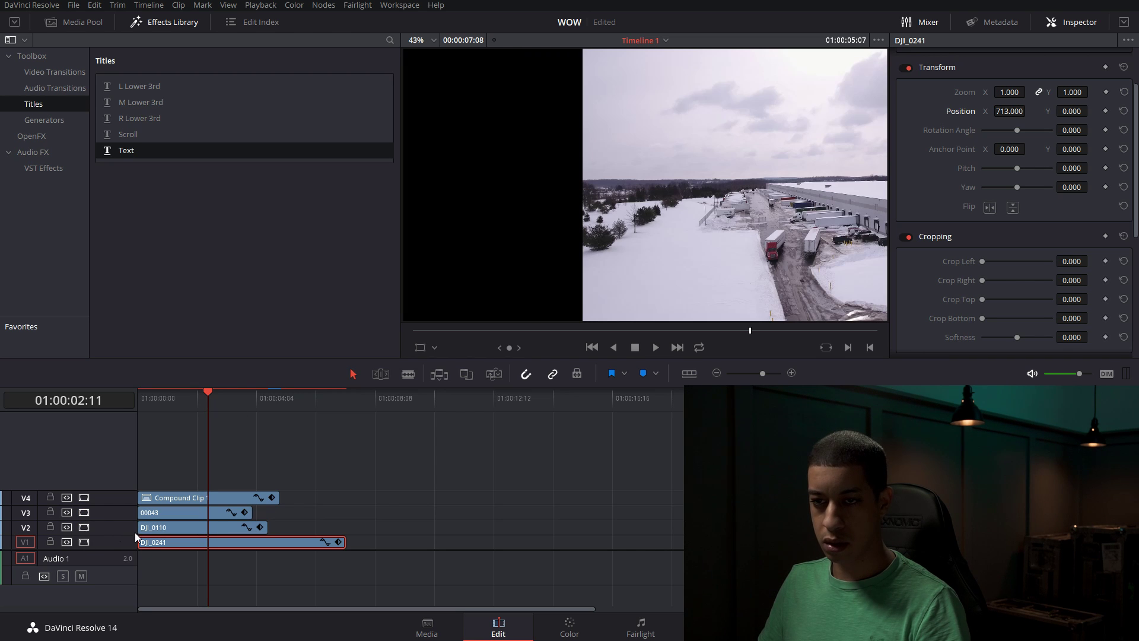
{"action": "left_click", "coordinate": [193, 398]}
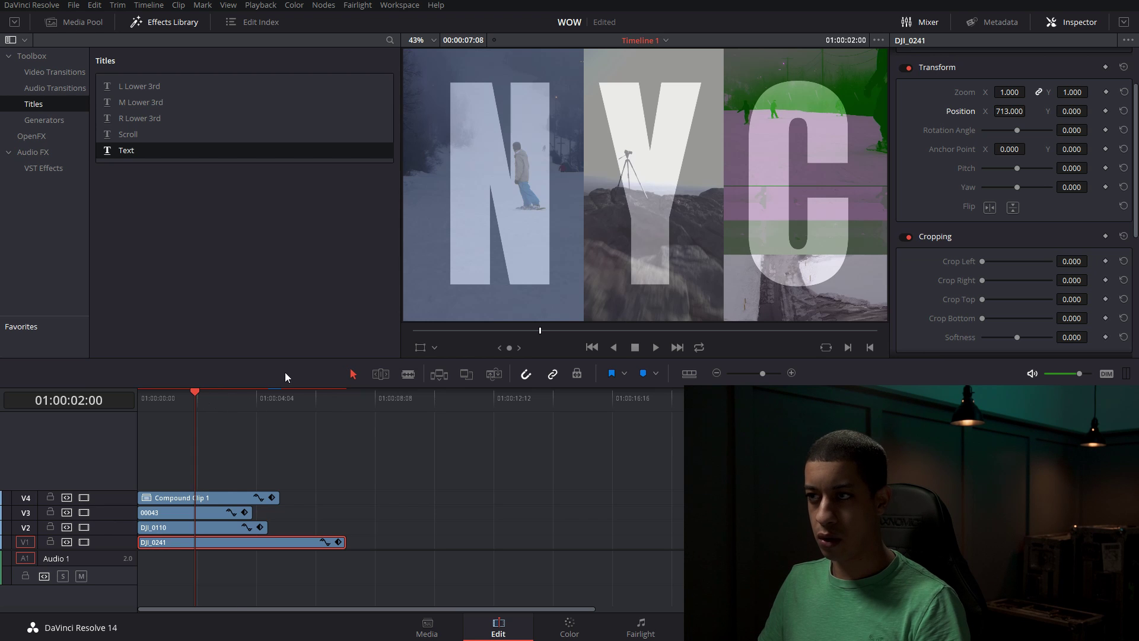
{"action": "left_click", "coordinate": [211, 397]}
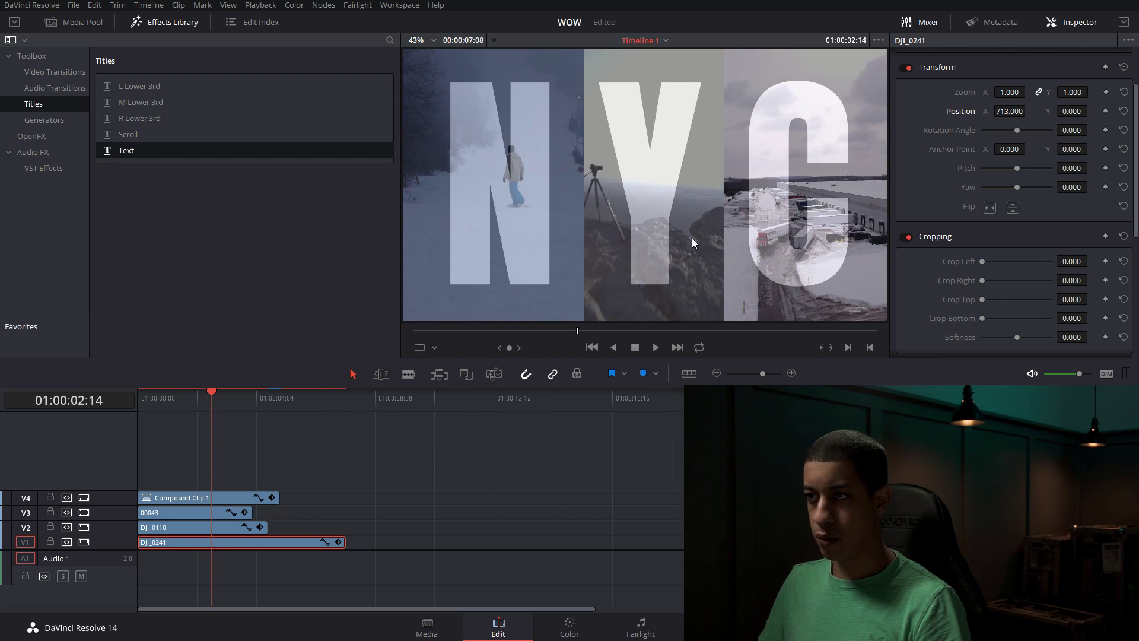
{"action": "left_click", "coordinate": [200, 502]}
- Restore Compound Clip 1's opacity to 100 and connect node 01's alpha to a new alpha output
{"action": "scroll", "coordinate": [1068, 95], "scroll_direction": "up", "scroll_amount": 2}
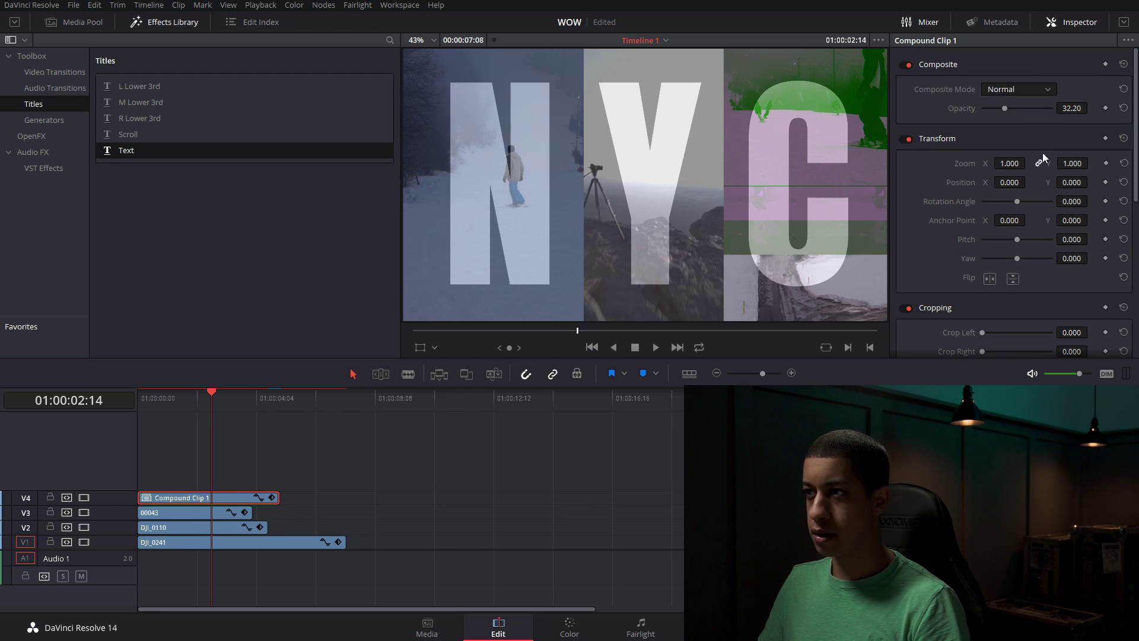
{"action": "left_click_drag", "start_coordinate": [1006, 109], "coordinate": [1065, 108]}
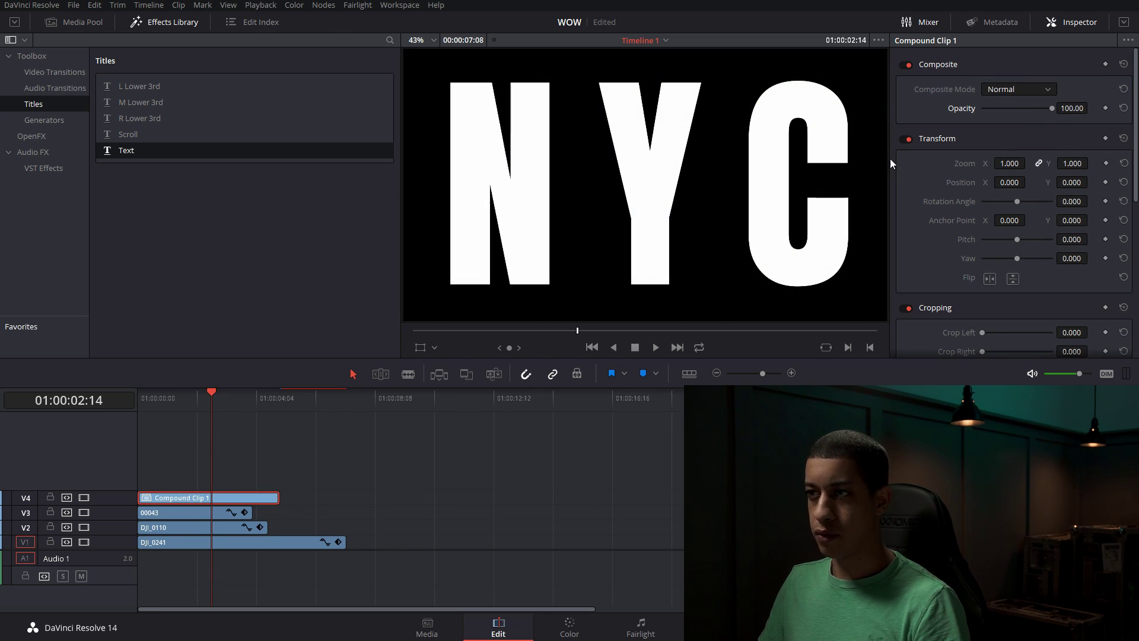
{"action": "left_click", "coordinate": [567, 631]}
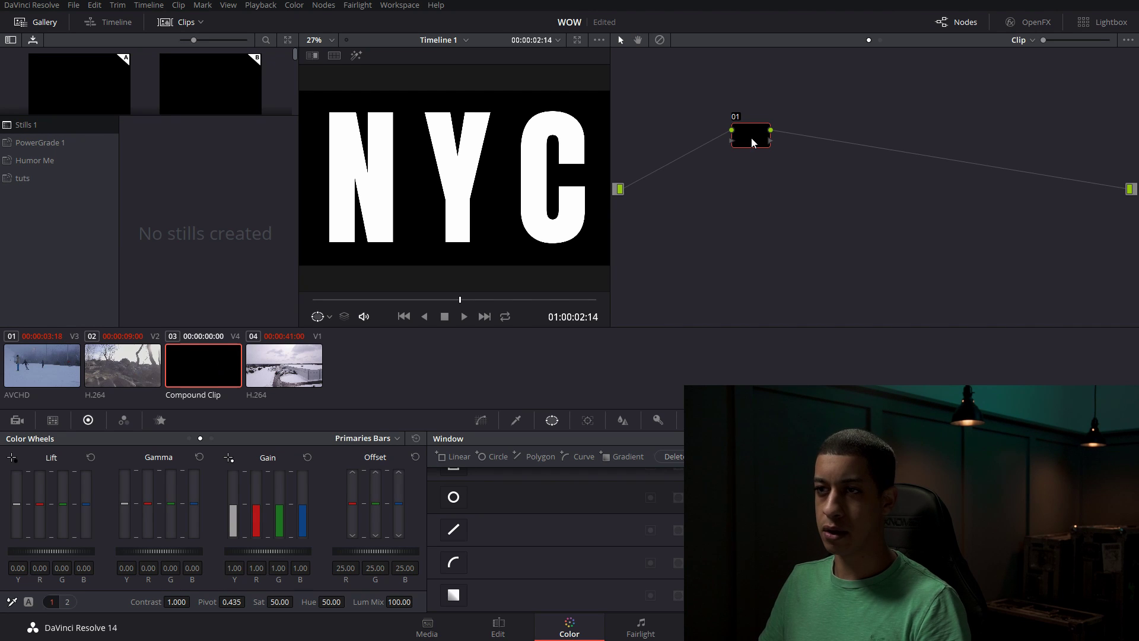
{"action": "left_click_drag", "start_coordinate": [753, 142], "coordinate": [670, 193]}
{"action": "right_click", "coordinate": [761, 235]}
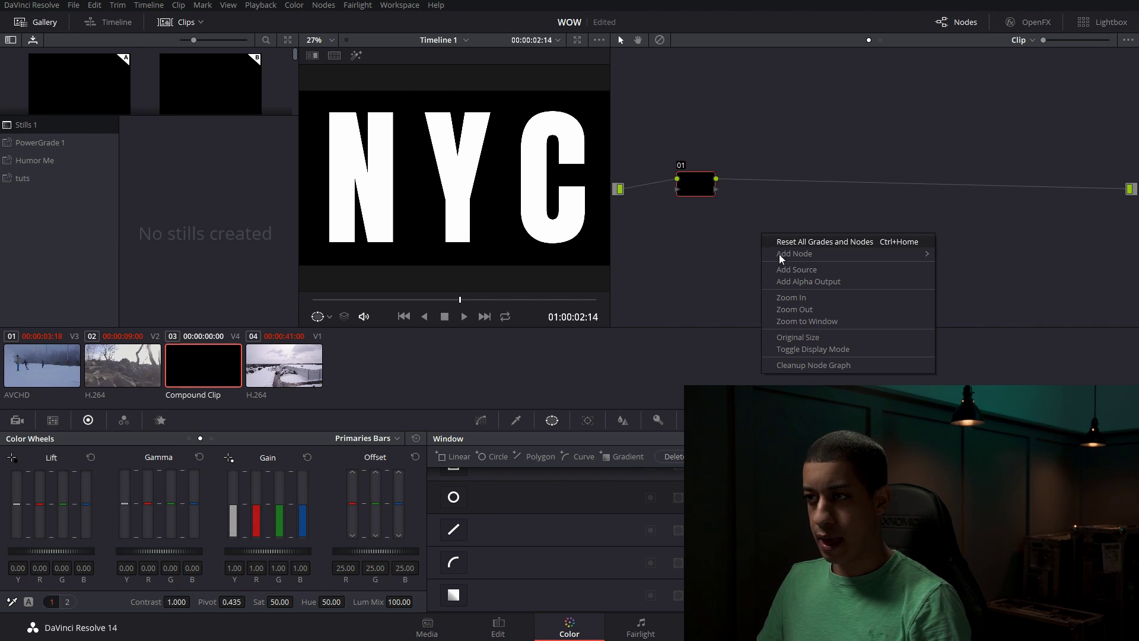
{"action": "left_click", "coordinate": [825, 282]}
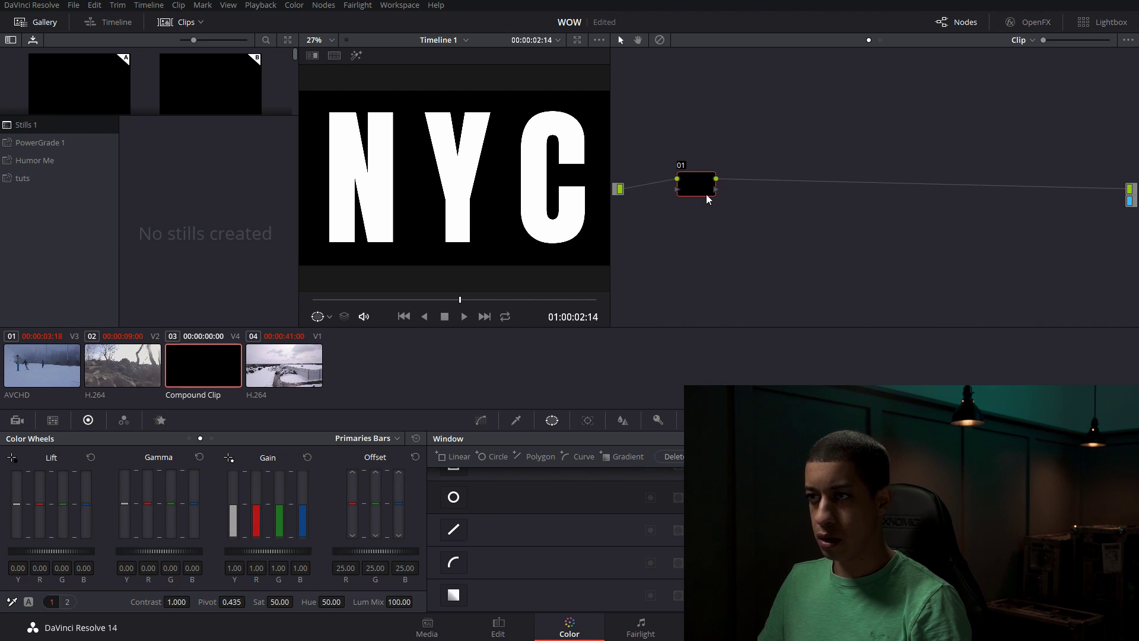
{"action": "left_click_drag", "start_coordinate": [716, 190], "coordinate": [846, 206]}
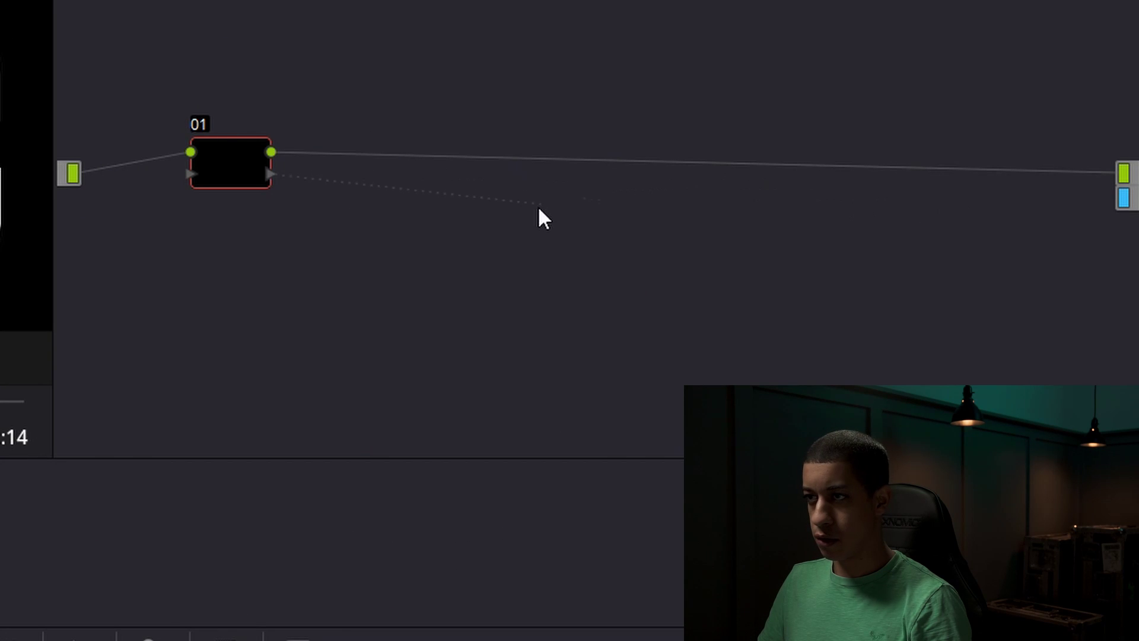
{"action": "left_click_drag", "start_coordinate": [539, 208], "coordinate": [1101, 203]}
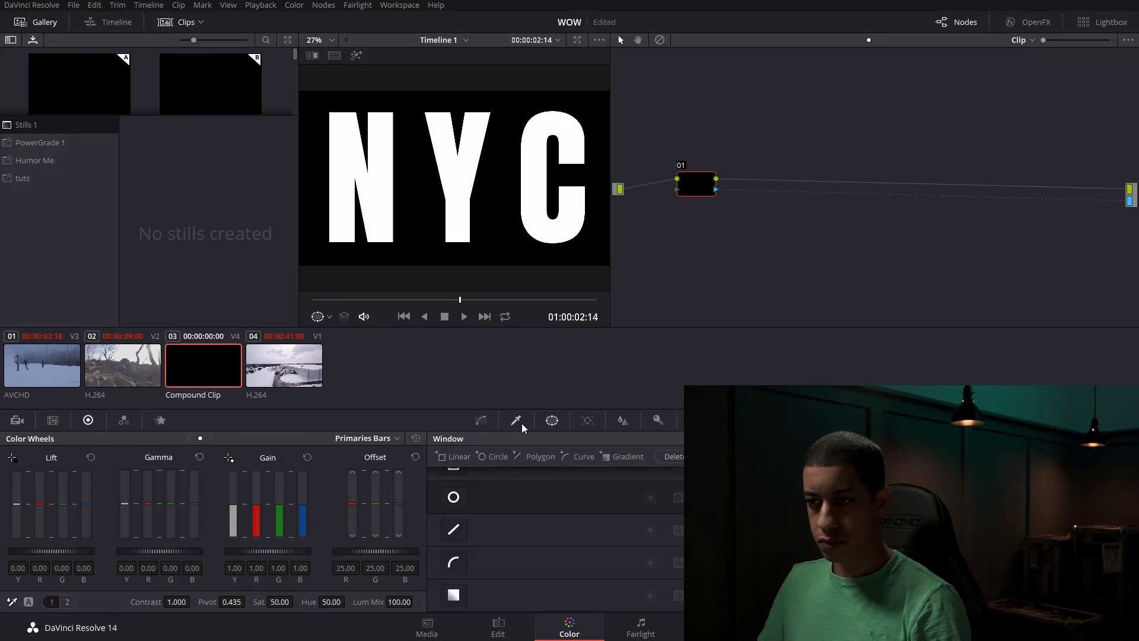
- Lower the luminance qualifier High to about 69.5 so the ski footage fills the NYC letters
{"action": "left_click", "coordinate": [516, 422]}
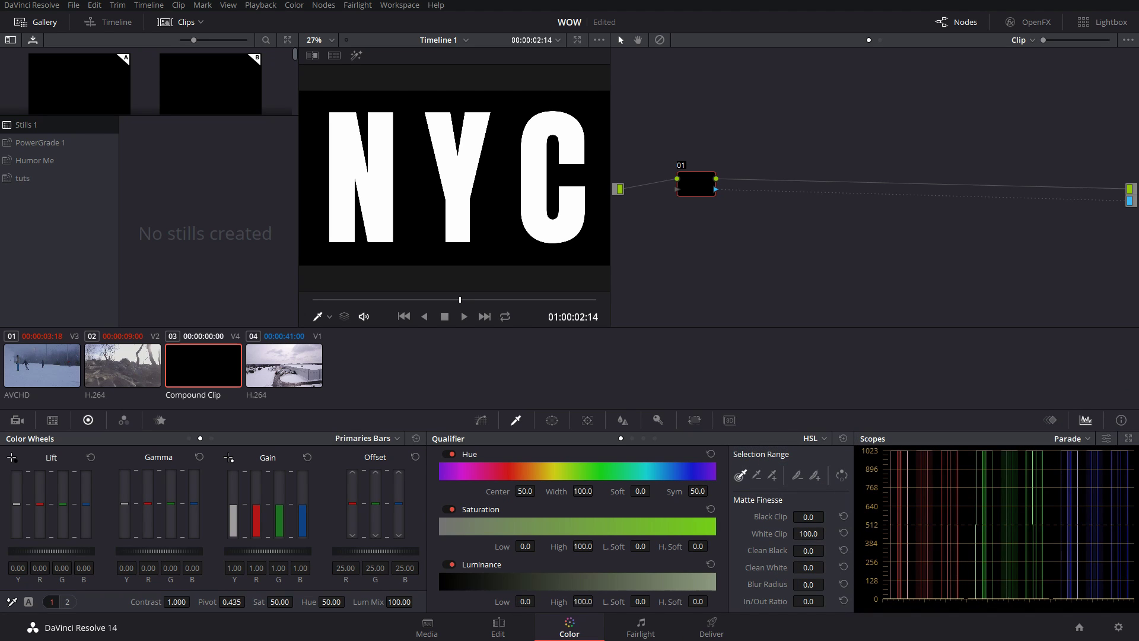
{"action": "left_click_drag", "start_coordinate": [582, 602], "coordinate": [596, 602]}
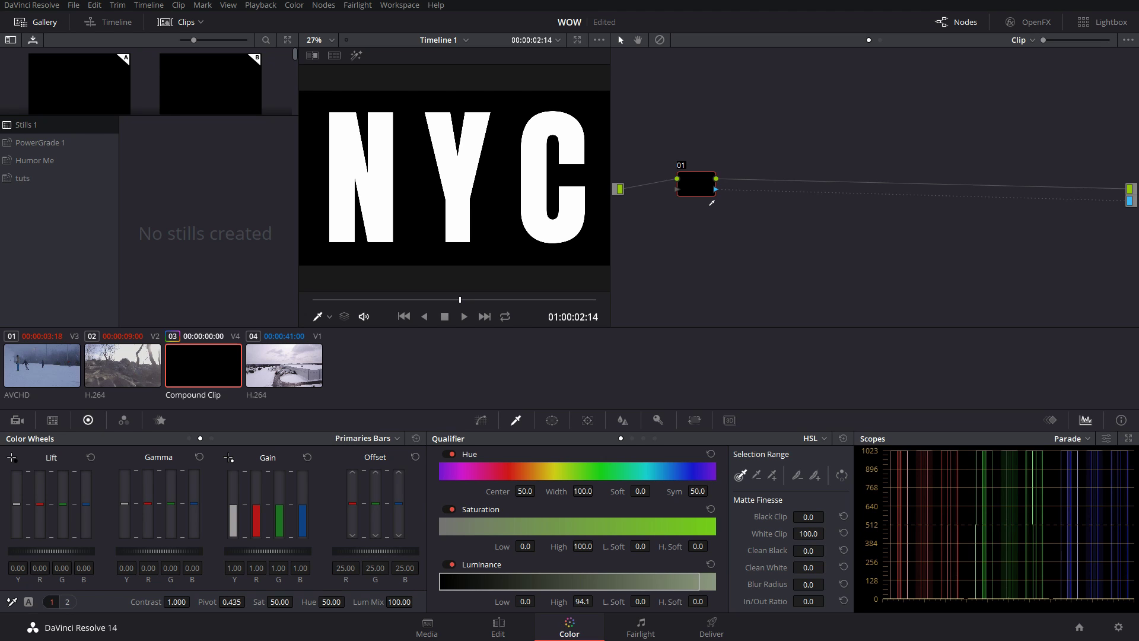
{"action": "mouse_move", "coordinate": [582, 602]}
{"action": "left_mouse_down"}
{"action": "mouse_move", "coordinate": [559, 601]}
{"action": "mouse_move", "coordinate": [598, 601]}
{"action": "left_mouse_up"}
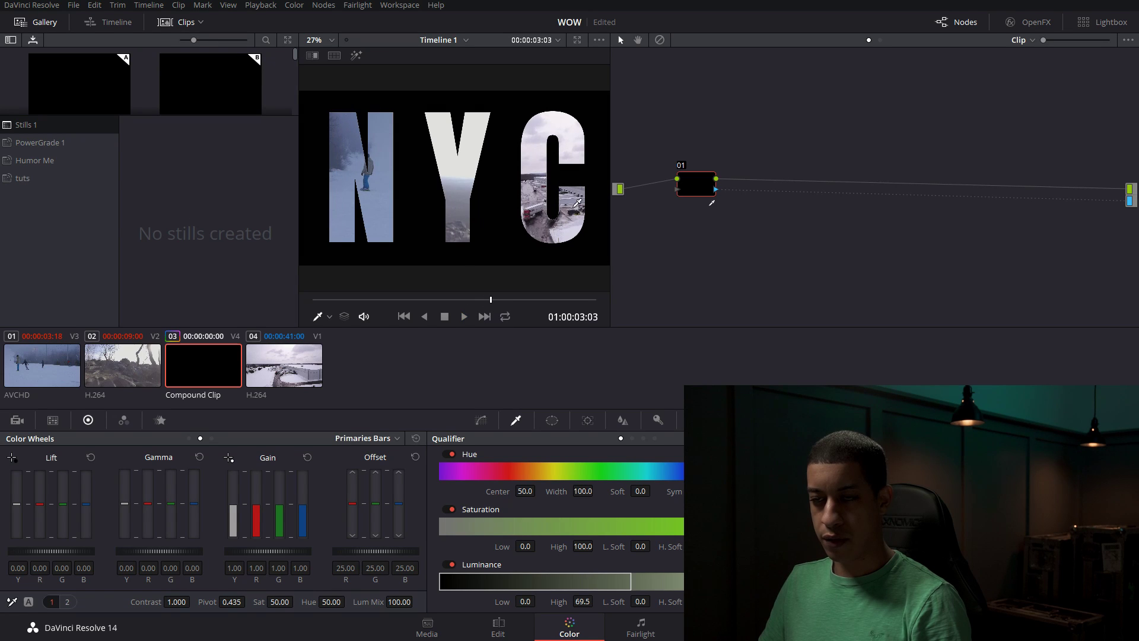
{"action": "left_click_drag", "start_coordinate": [403, 301], "coordinate": [246, 305]}
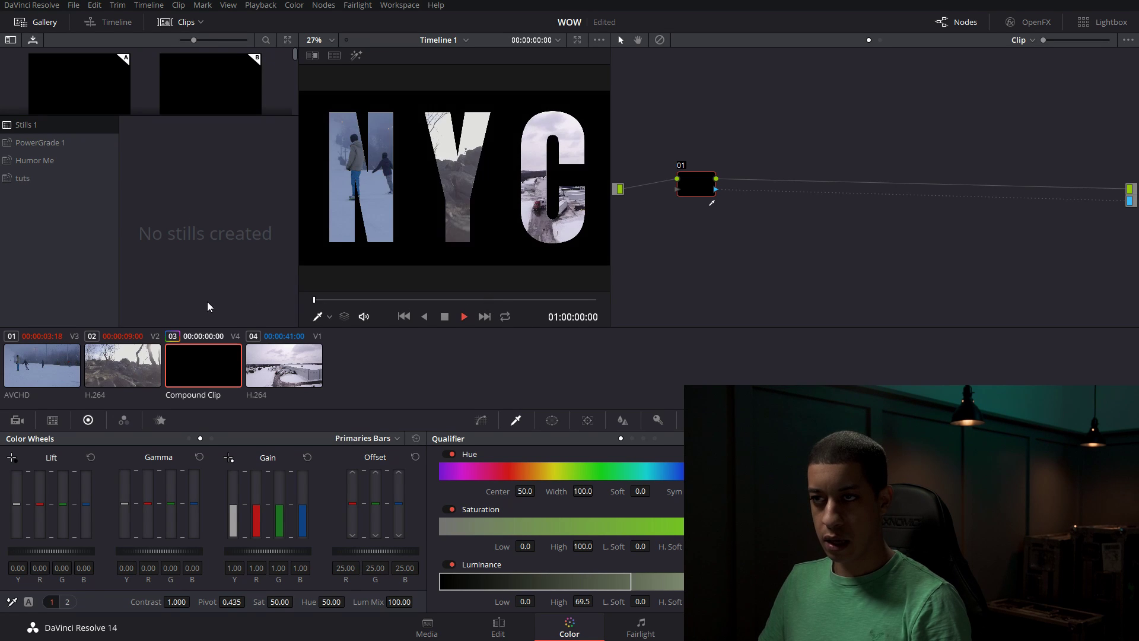
{"action": "key", "text": "space"}
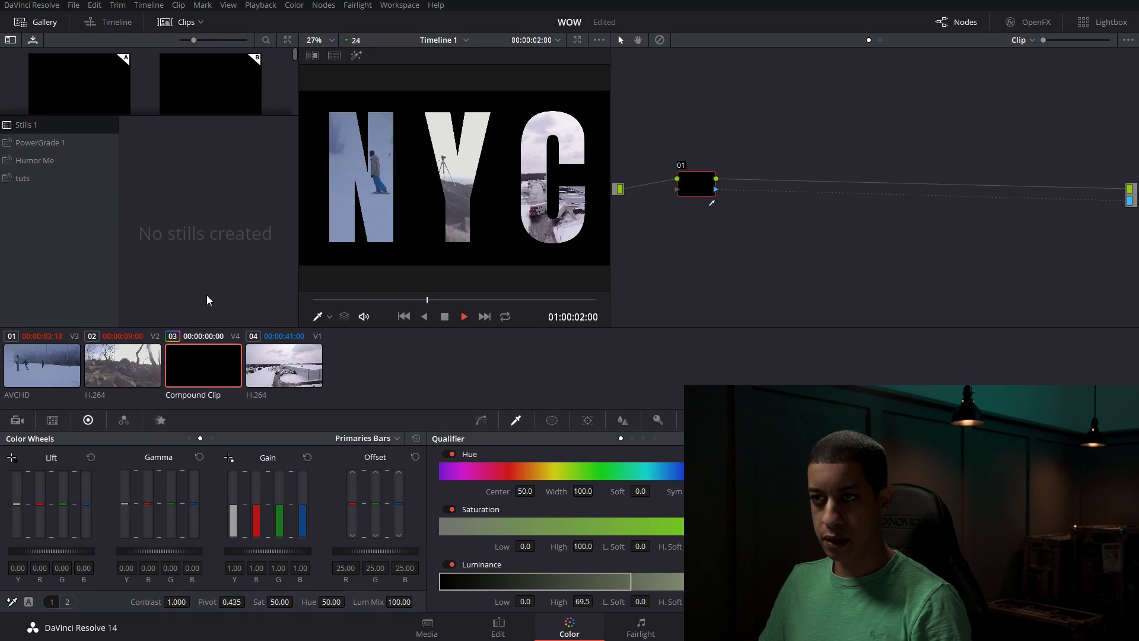
{"action": "key", "text": "space"}
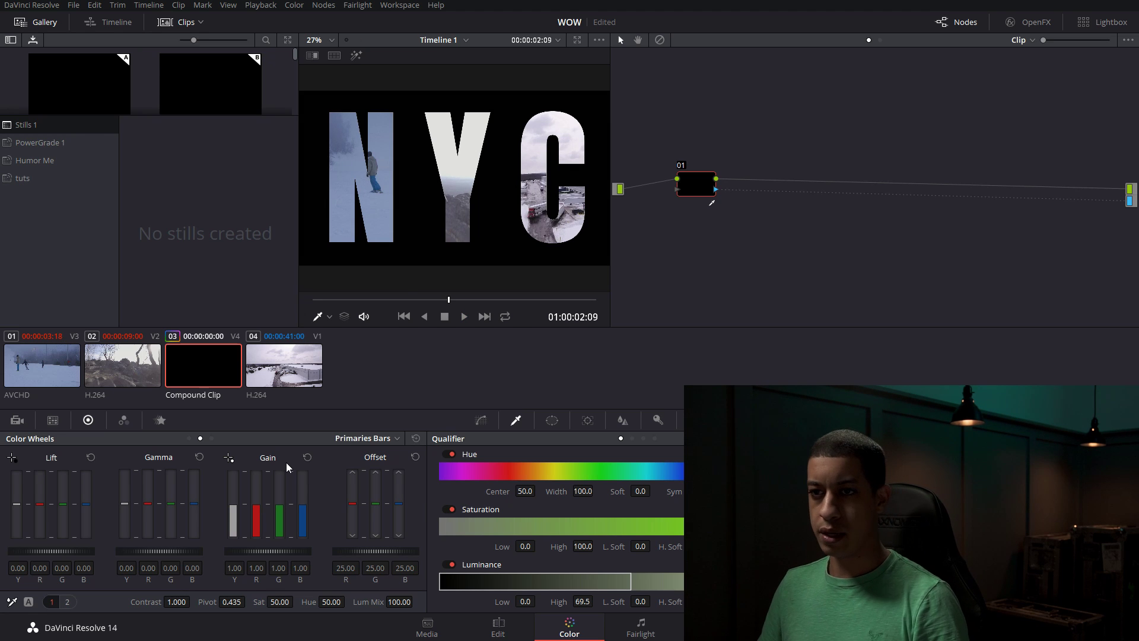
{"action": "left_click_drag", "start_coordinate": [383, 302], "coordinate": [249, 300]}
{"action": "key", "text": "space"}
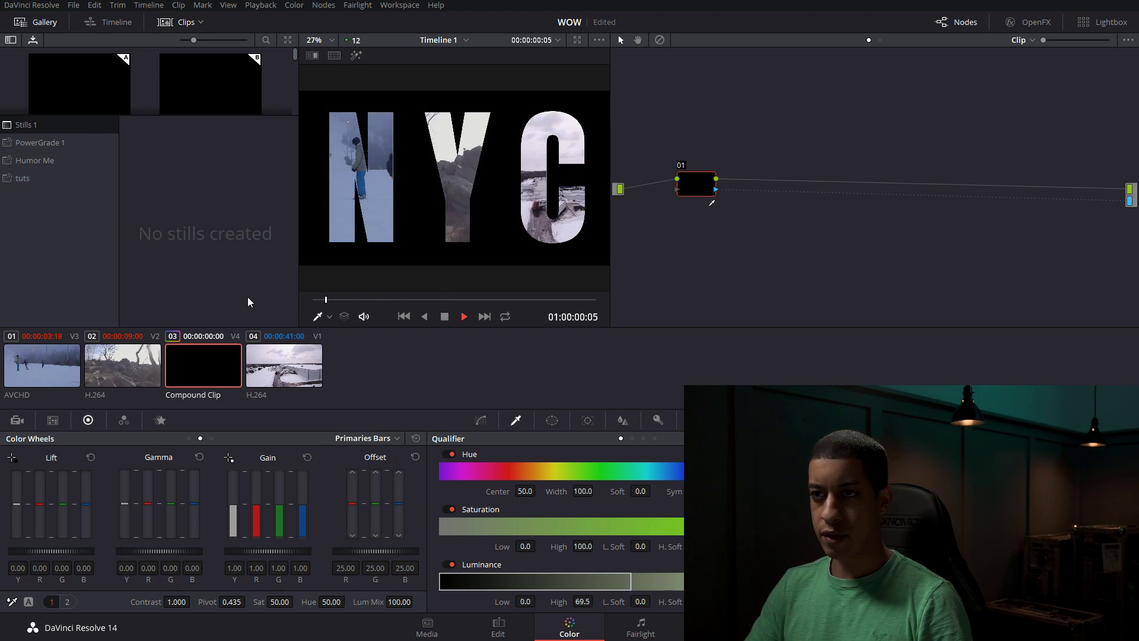
{"action": "key", "text": "space"}
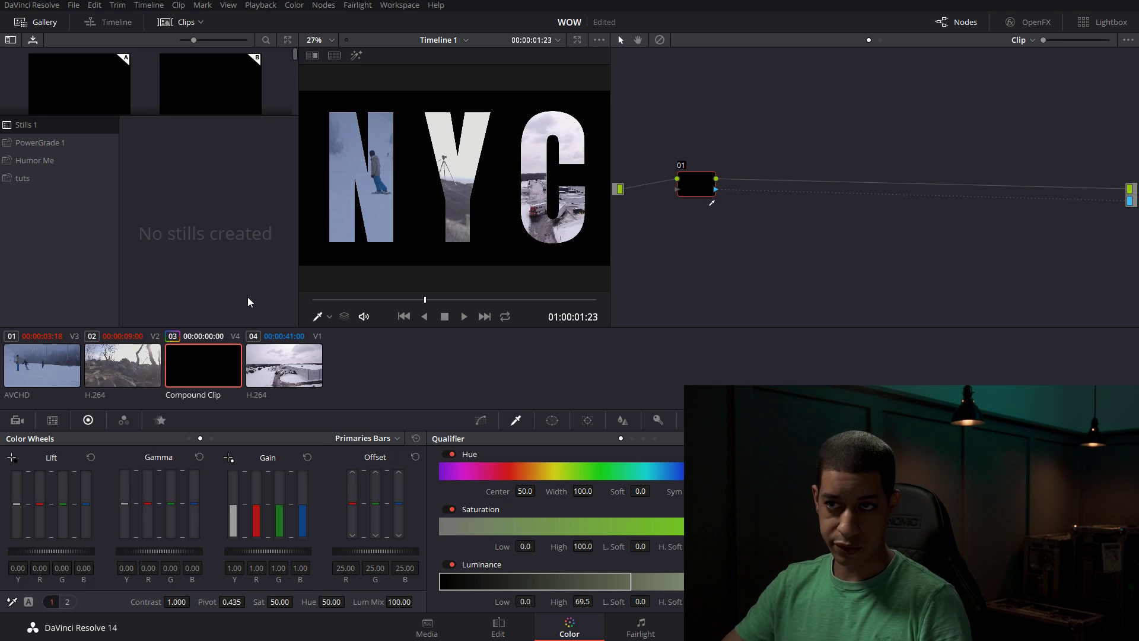
{"action": "scroll", "coordinate": [376, 267], "scroll_direction": "up", "scroll_amount": 8}
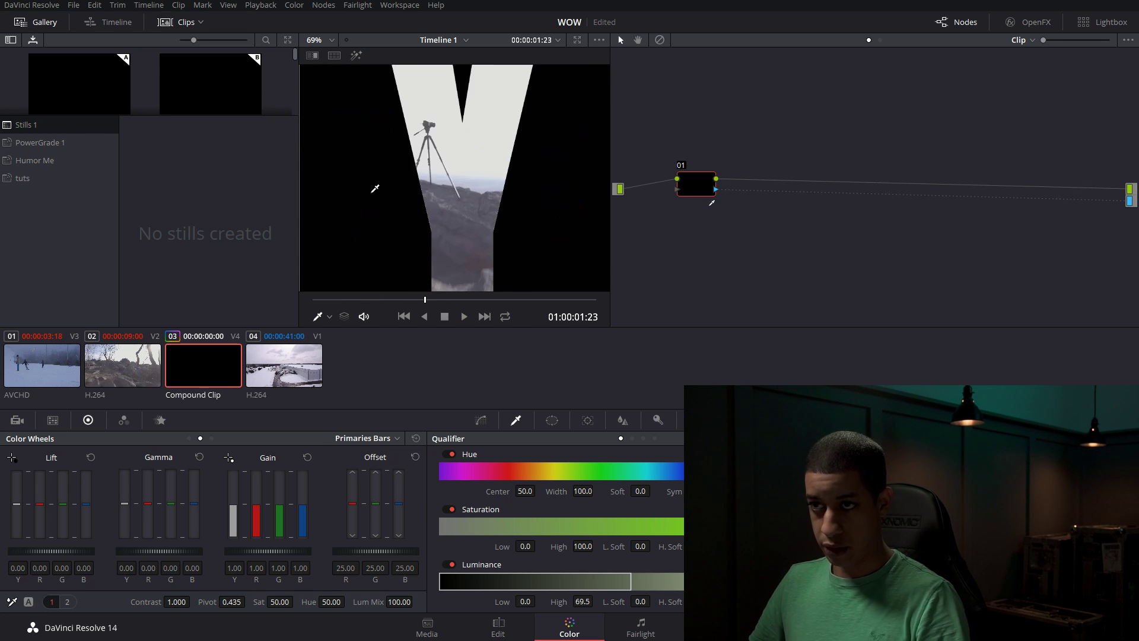
- Set the Matte Finesse Blur Radius to 17.0, then check clip 04 and the Compound Clip
{"action": "scroll", "coordinate": [570, 170], "scroll_direction": "up", "scroll_amount": 6}
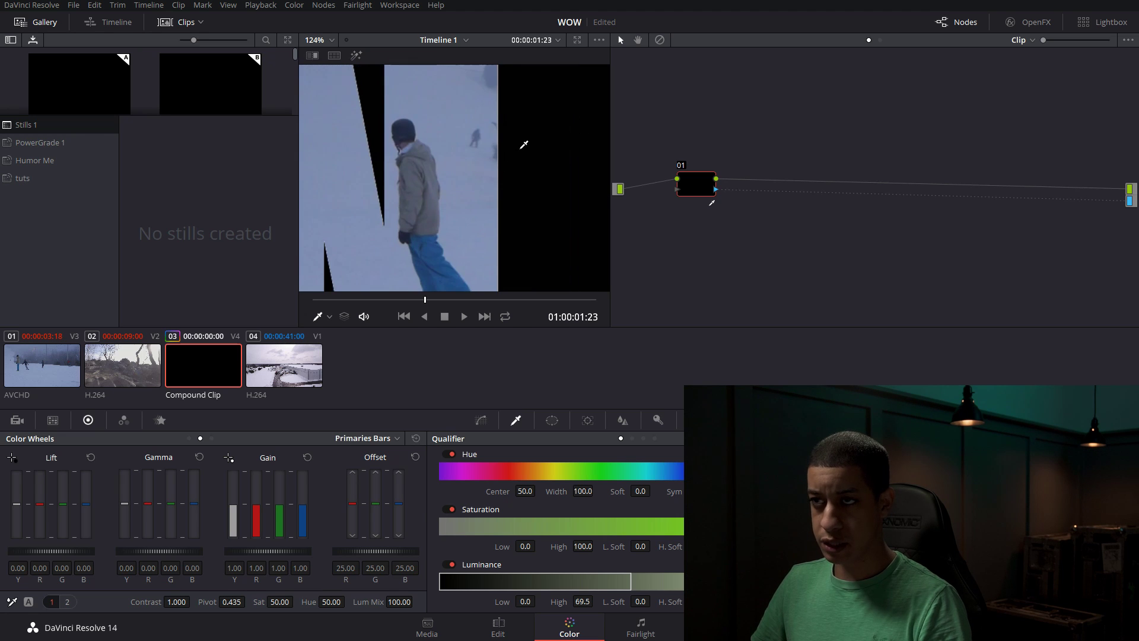
{"action": "scroll", "coordinate": [533, 159], "scroll_direction": "up", "scroll_amount": 2}
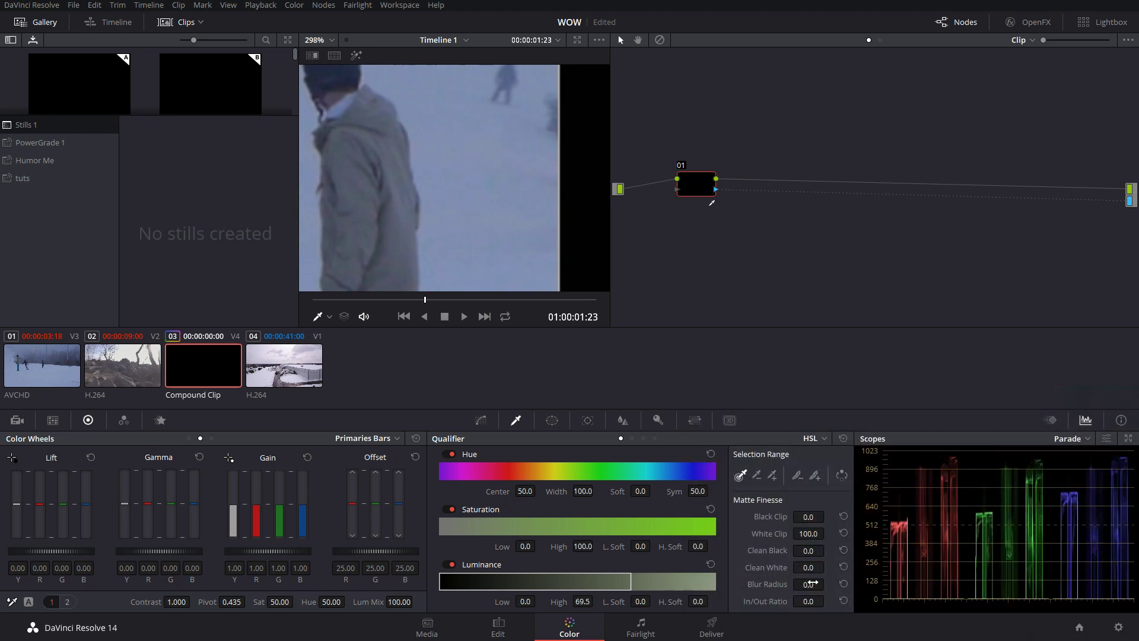
{"action": "left_click_drag", "start_coordinate": [809, 585], "coordinate": [754, 601]}
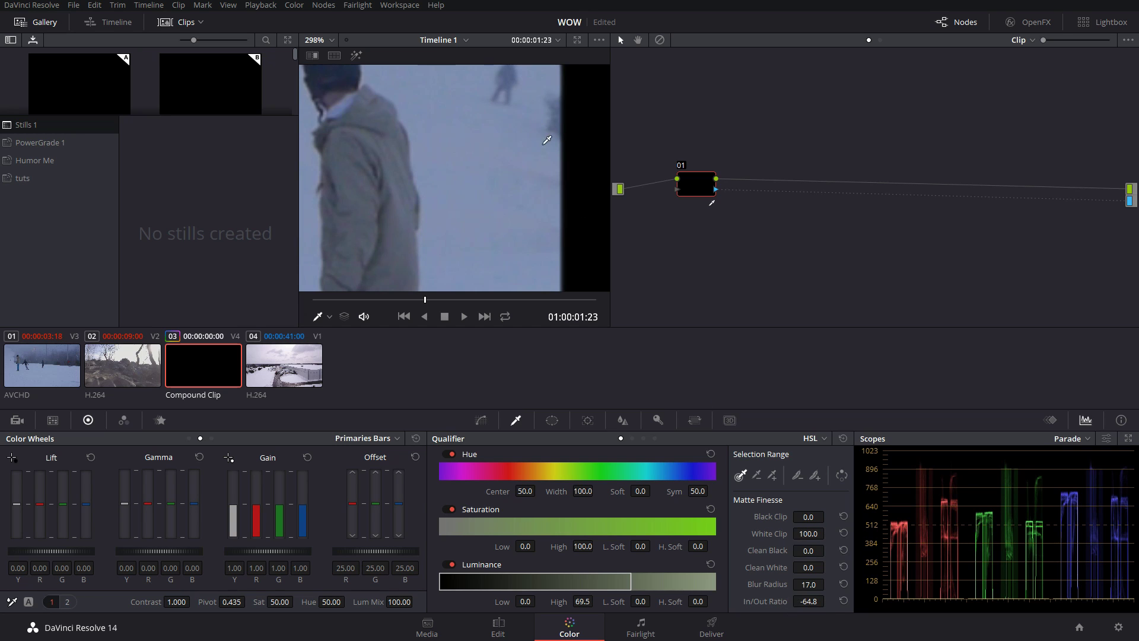
{"action": "scroll", "coordinate": [527, 208], "scroll_direction": "down", "scroll_amount": 6}
{"action": "scroll", "coordinate": [527, 209], "scroll_direction": "down", "scroll_amount": 6}
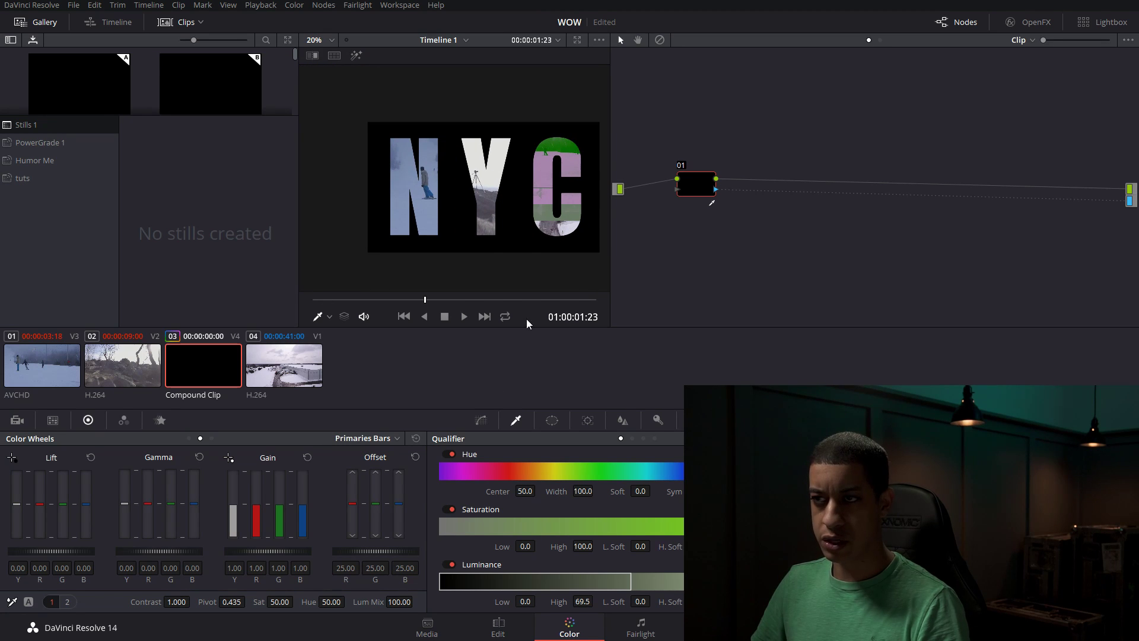
{"action": "key", "text": "Down"}
{"action": "key", "text": "Up"}
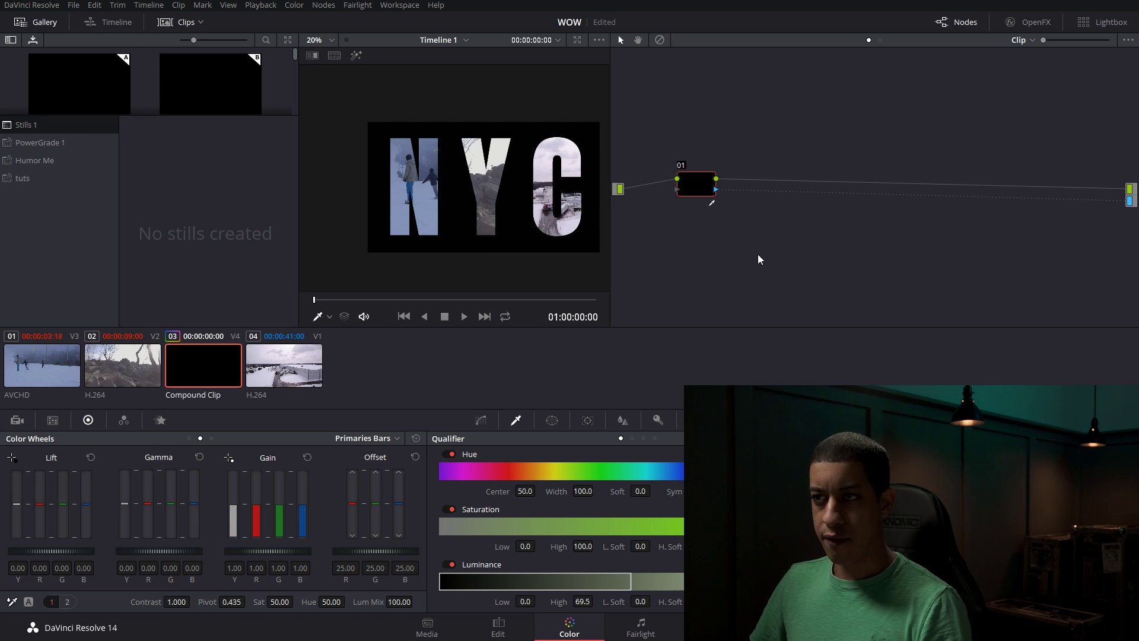
- Place Tobu - Sweet Story.mp3 from the Media Pool onto the Audio 1 track
{"action": "left_click", "coordinate": [508, 635]}
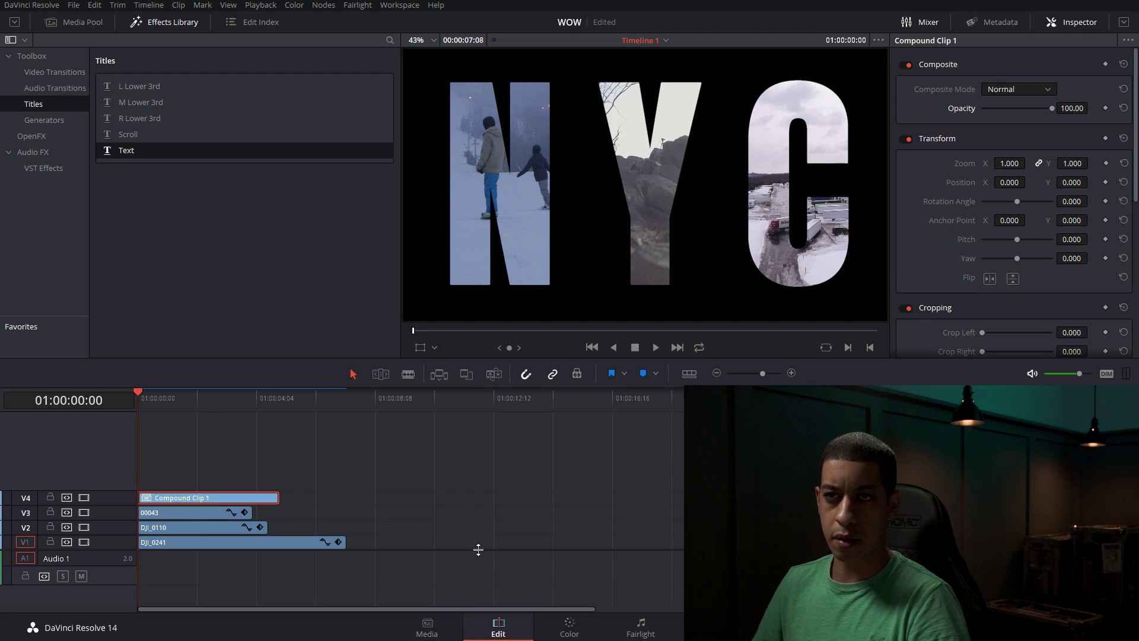
{"action": "left_click", "coordinate": [57, 26]}
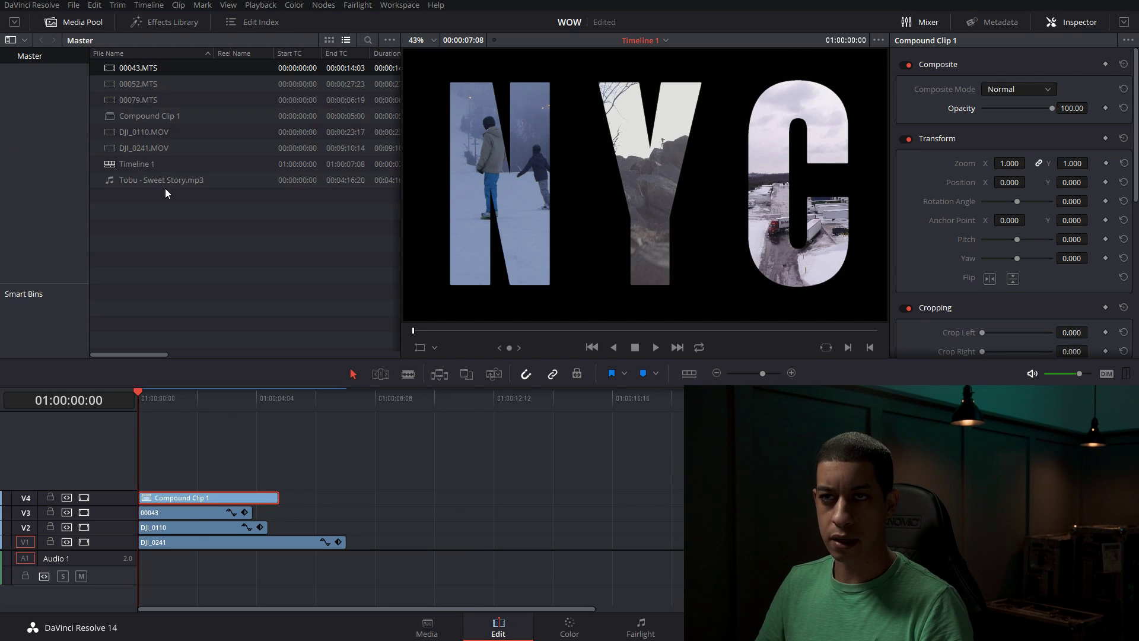
{"action": "left_click", "coordinate": [121, 181]}
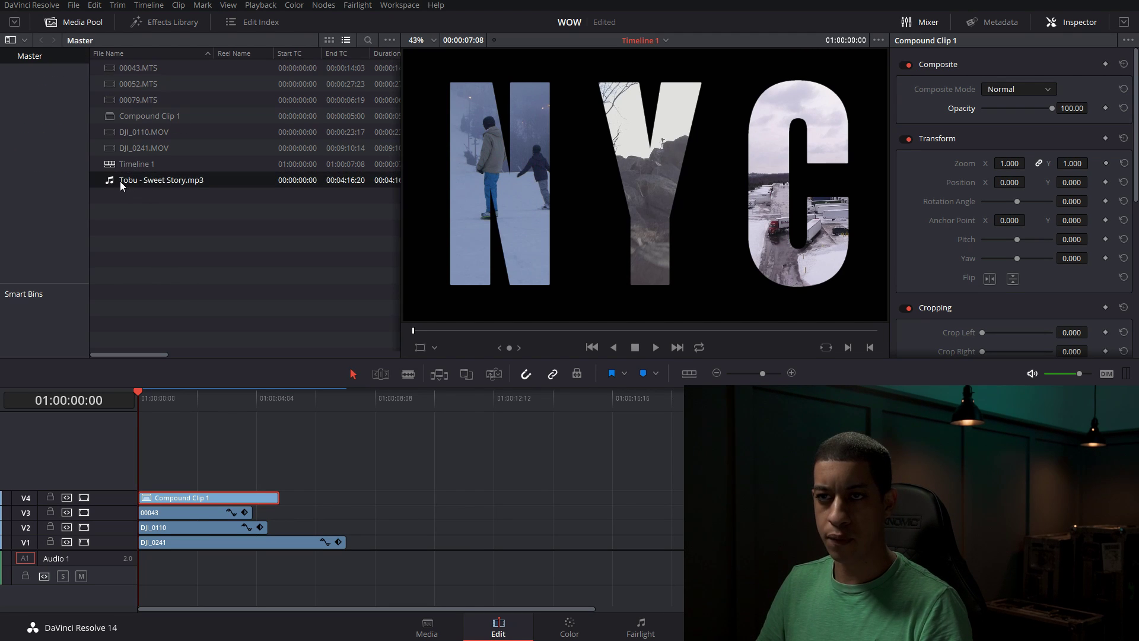
{"action": "double_click", "coordinate": [118, 182]}
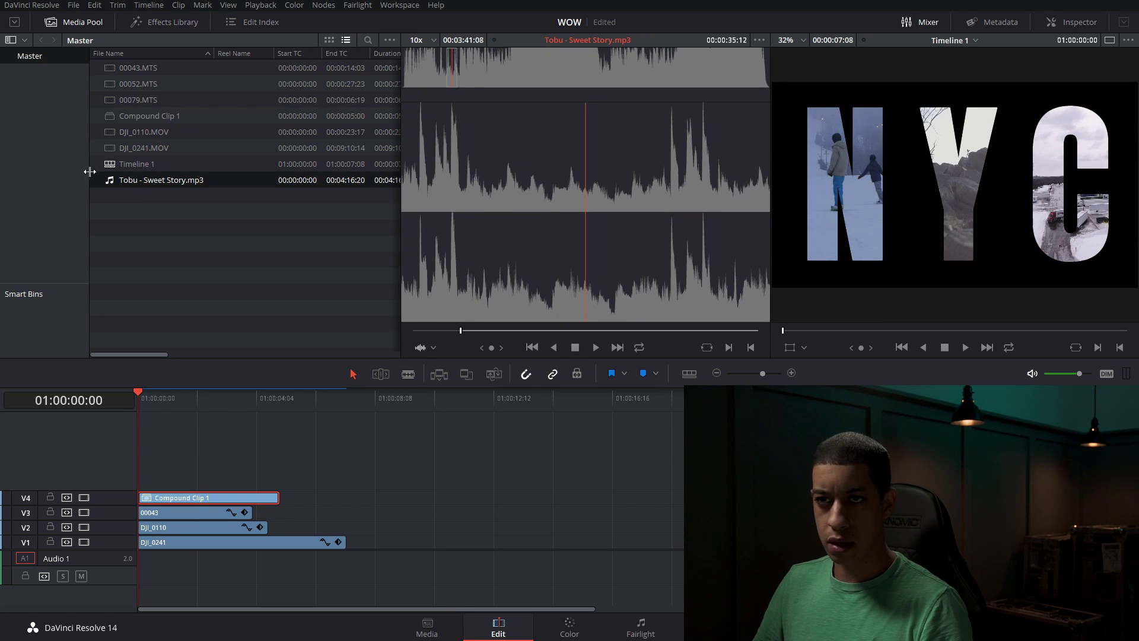
{"action": "left_click_drag", "start_coordinate": [121, 180], "coordinate": [129, 560]}
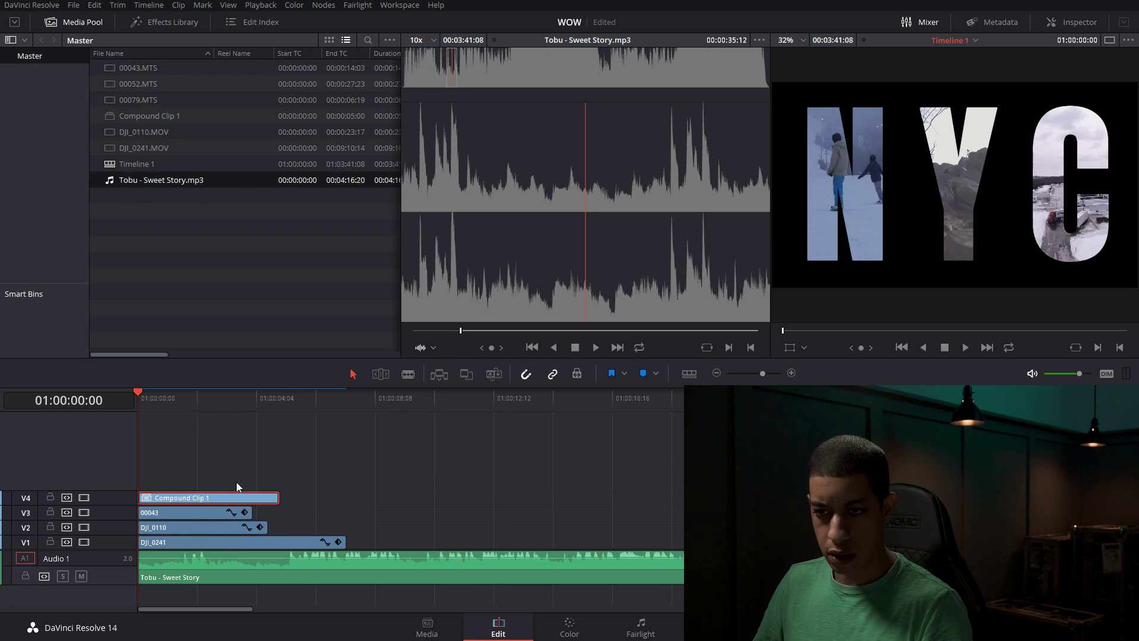
- Play the edit with the music and park on the beat at 01:00:01:13
{"action": "left_click", "coordinate": [176, 401]}
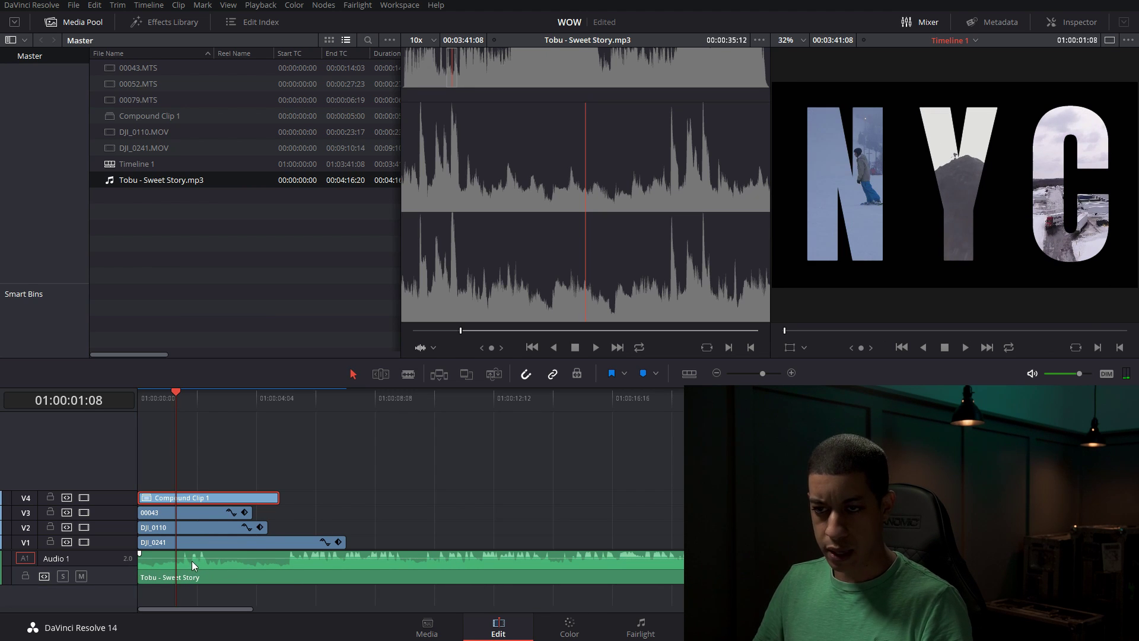
{"action": "key", "text": "space"}
{"action": "key", "text": "space"}
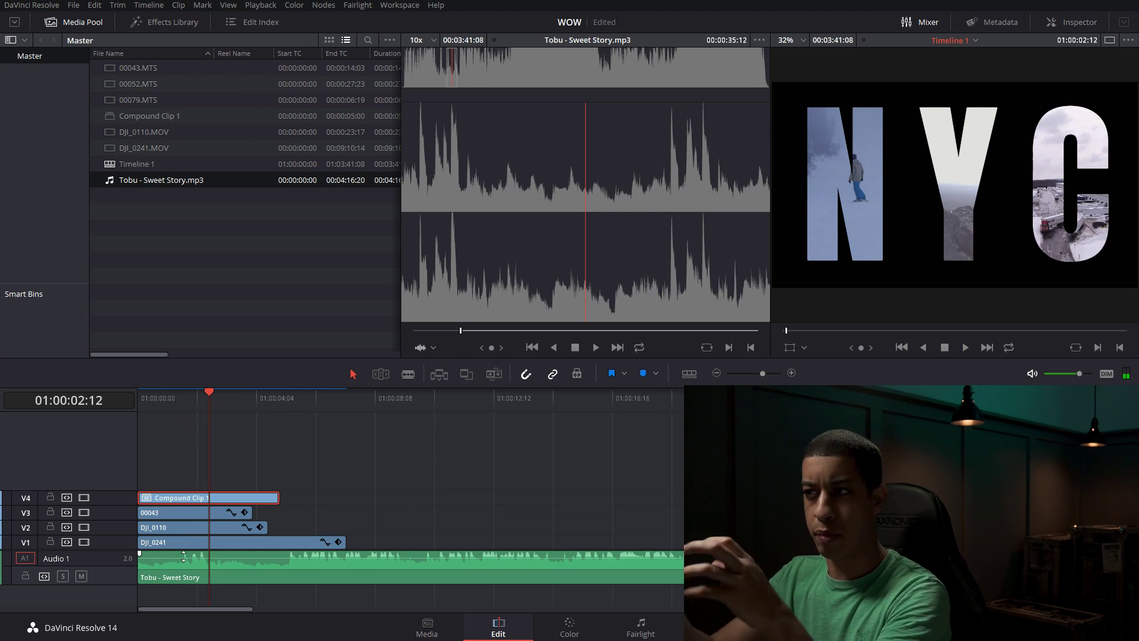
{"action": "left_click", "coordinate": [182, 396]}
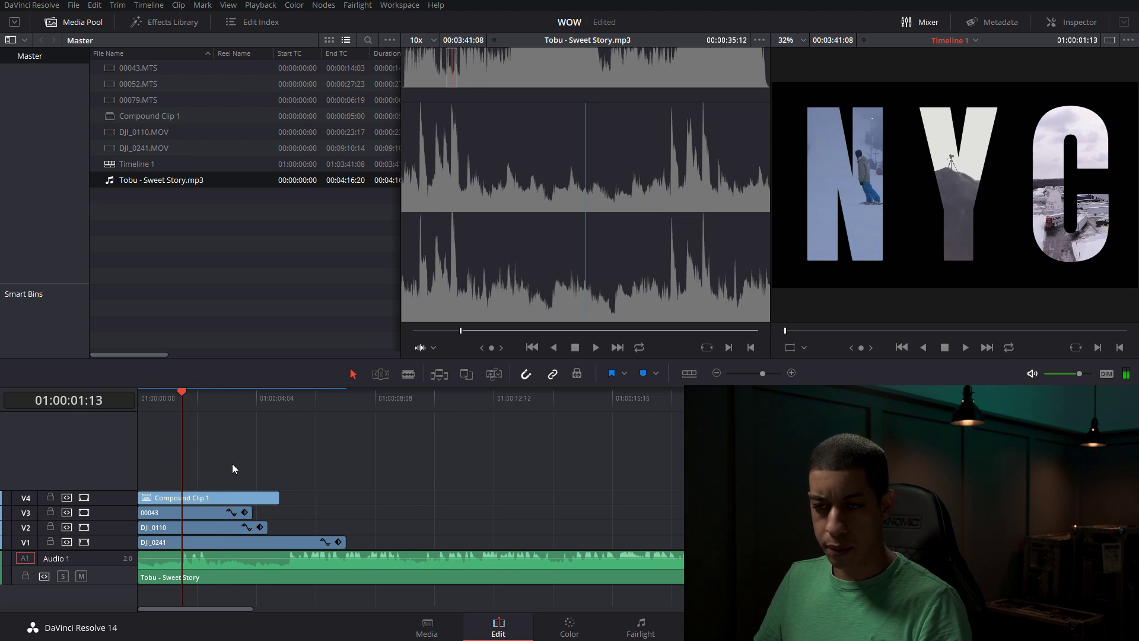
- Zoom the timeline in and raise the Audio Track Height in Timeline View Options
{"action": "left_click_drag", "start_coordinate": [233, 464], "coordinate": [211, 551]}
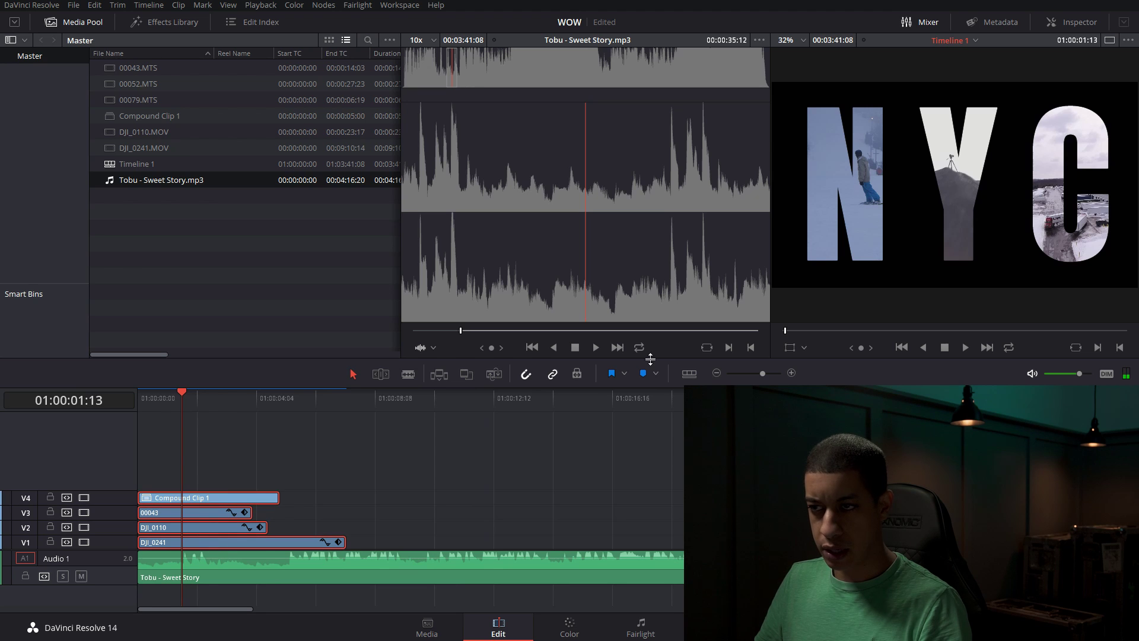
{"action": "left_click", "coordinate": [792, 373]}
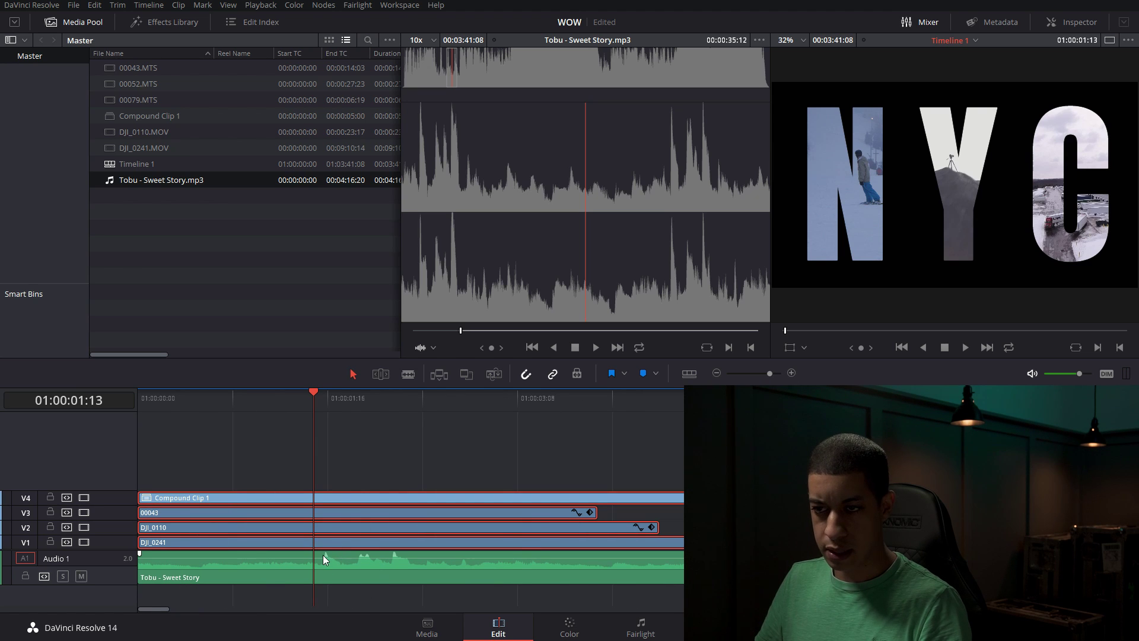
{"action": "left_click", "coordinate": [558, 451]}
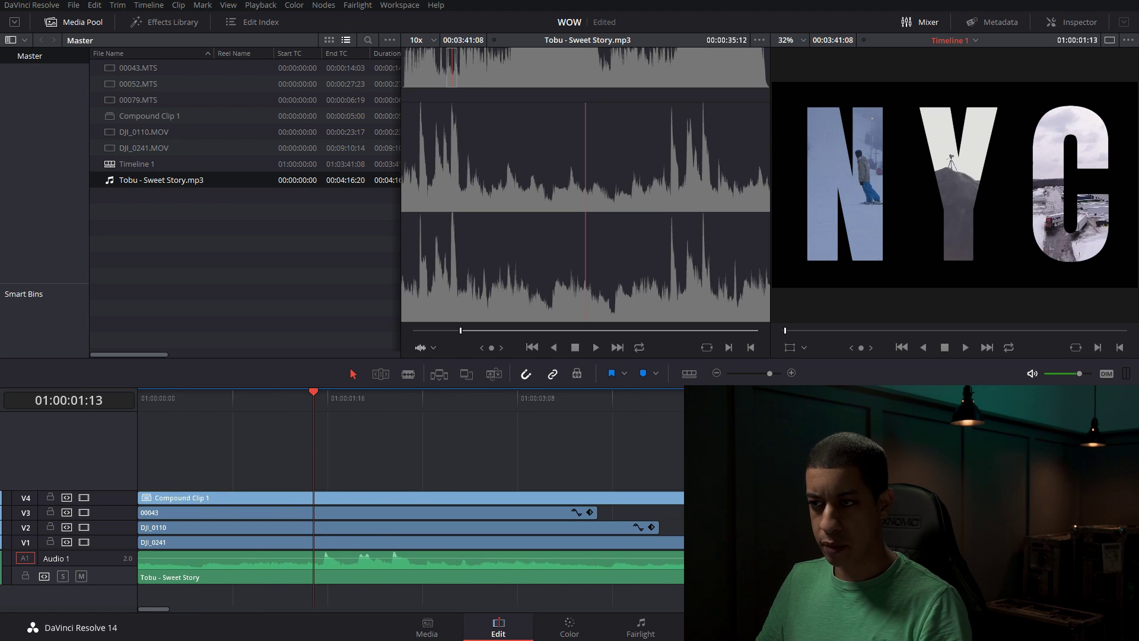
{"action": "left_click", "coordinate": [696, 374]}
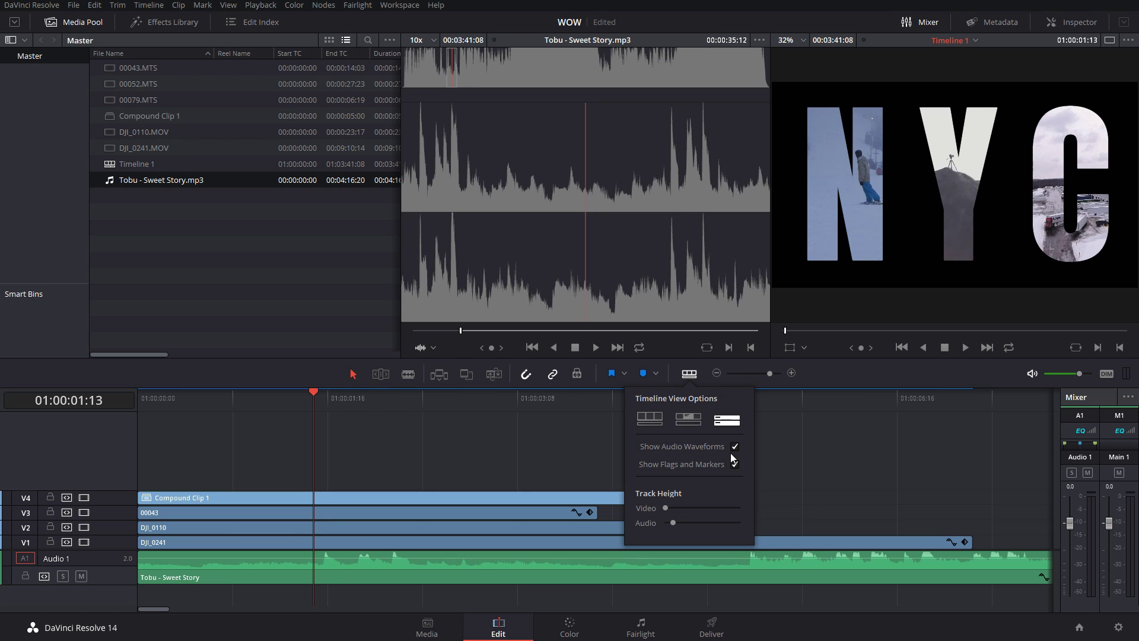
{"action": "left_click", "coordinate": [690, 379]}
{"action": "mouse_move", "coordinate": [674, 523]}
{"action": "left_mouse_down"}
{"action": "mouse_move", "coordinate": [706, 525]}
{"action": "mouse_move", "coordinate": [674, 522]}
{"action": "left_mouse_up"}
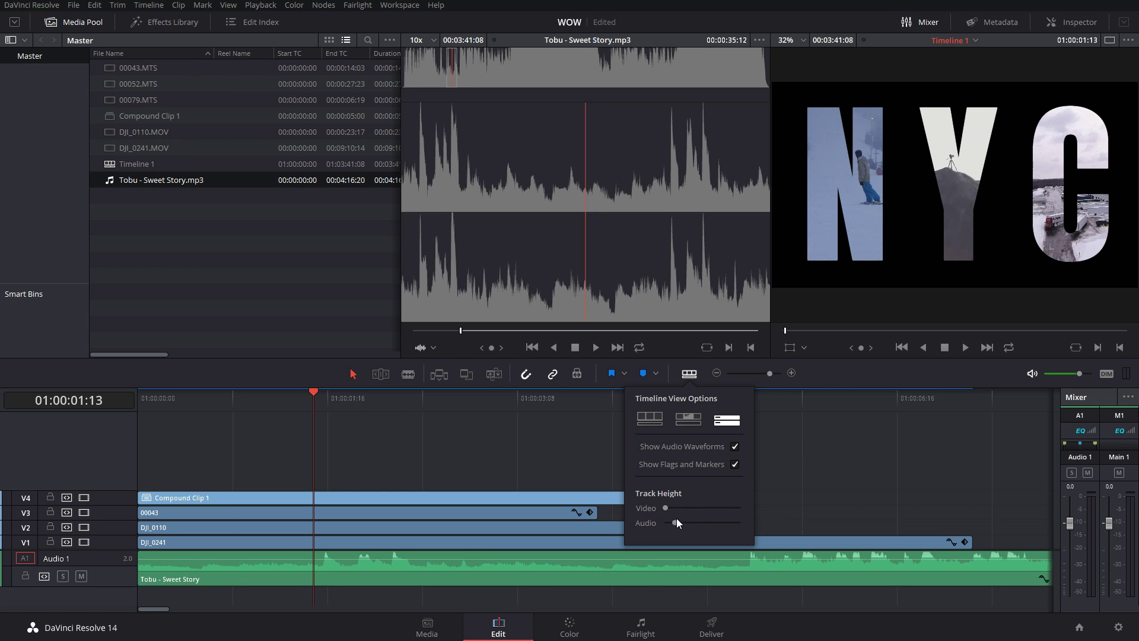
{"action": "left_click", "coordinate": [816, 372]}
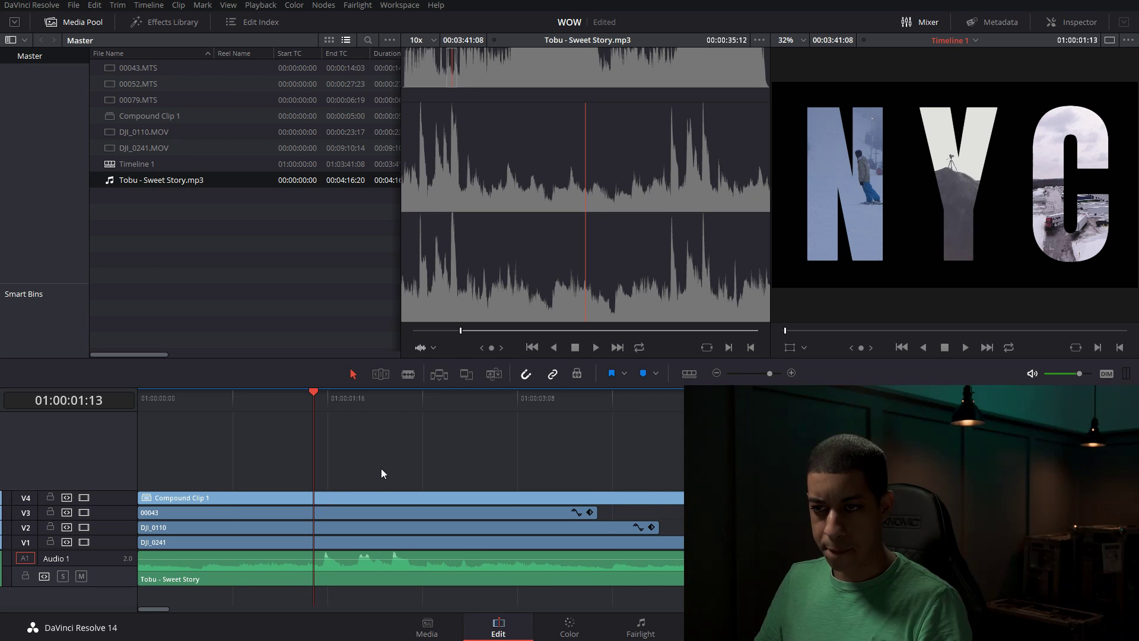
{"action": "left_click_drag", "start_coordinate": [381, 469], "coordinate": [524, 553]}
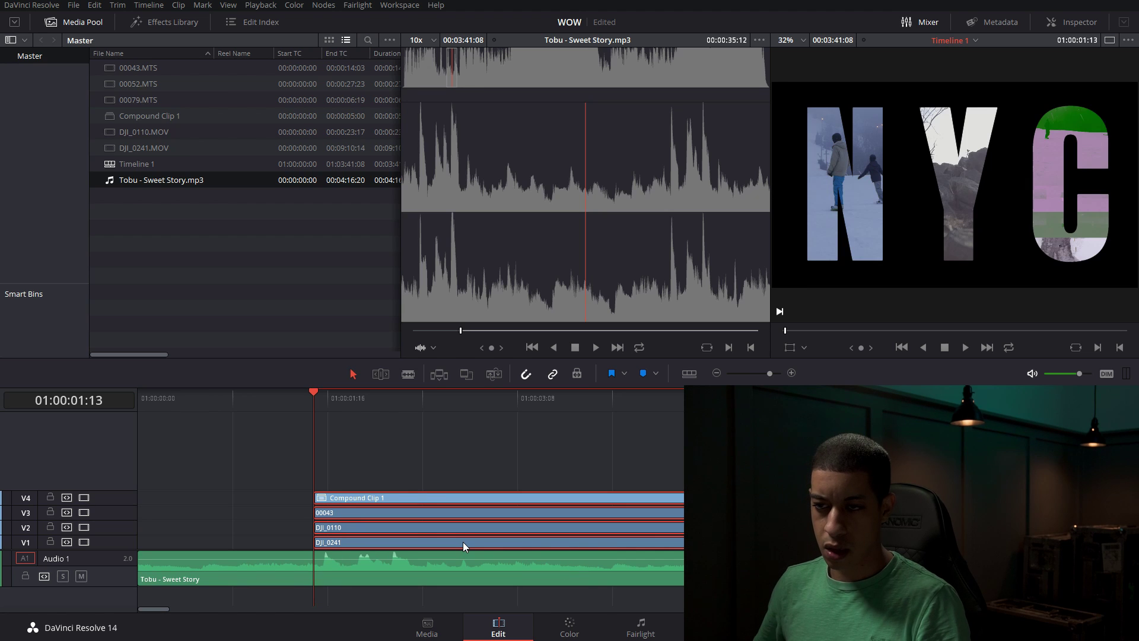
- Nudge the four NYC video clips frame by frame onto the music beat
{"action": "key", "text": "Right"}
{"action": "key", "text": "Right"}
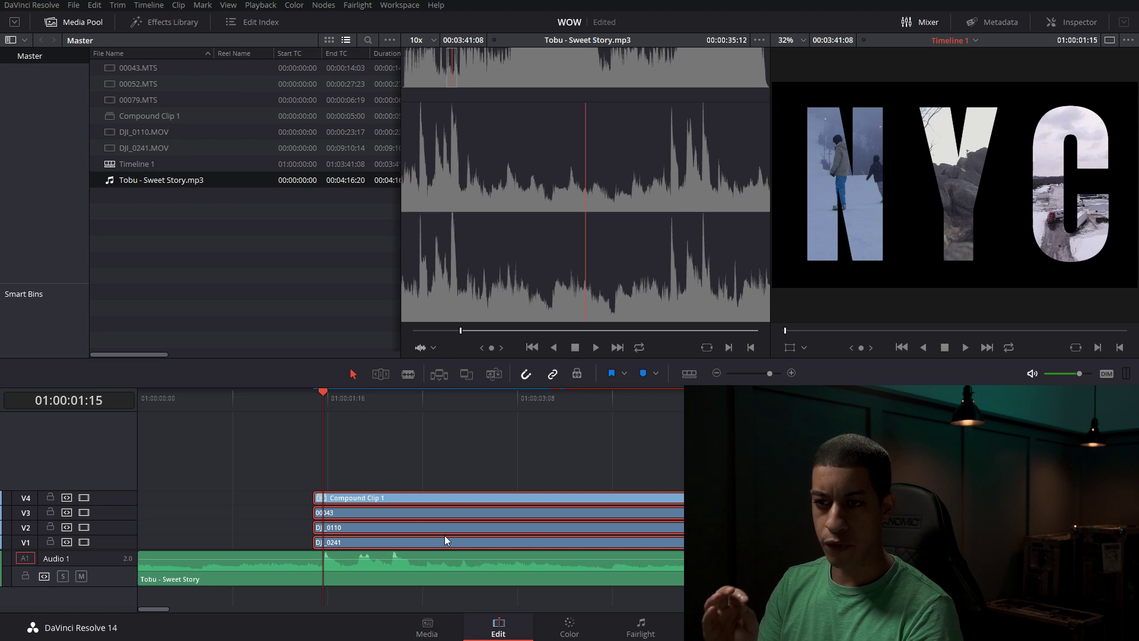
{"action": "key", "text": "Left"}
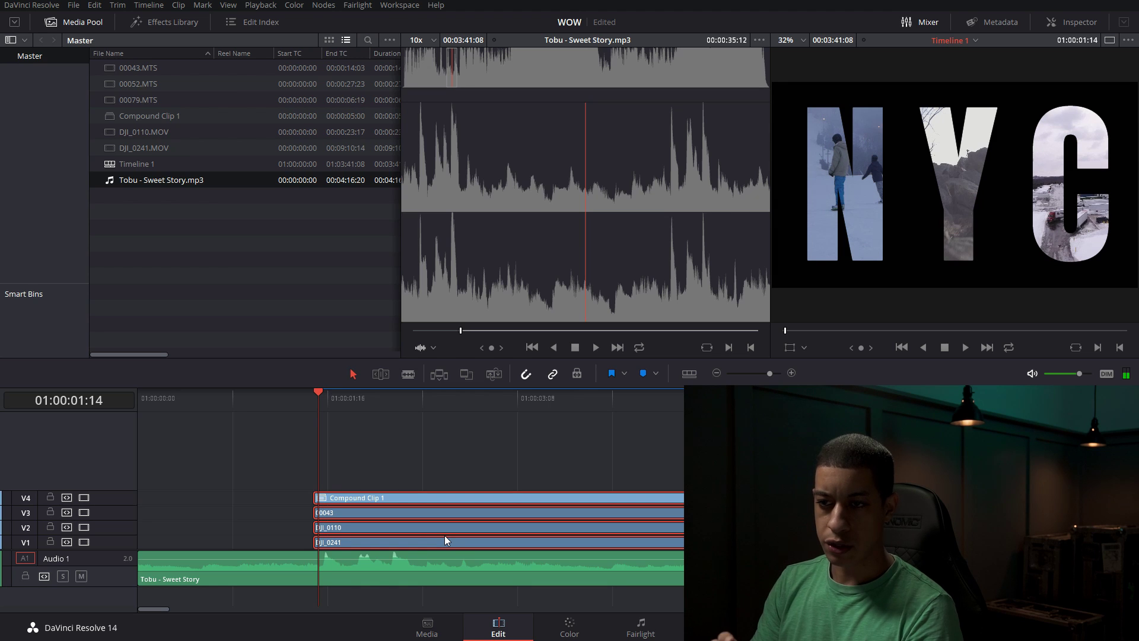
{"action": "key", "text": "Right"}
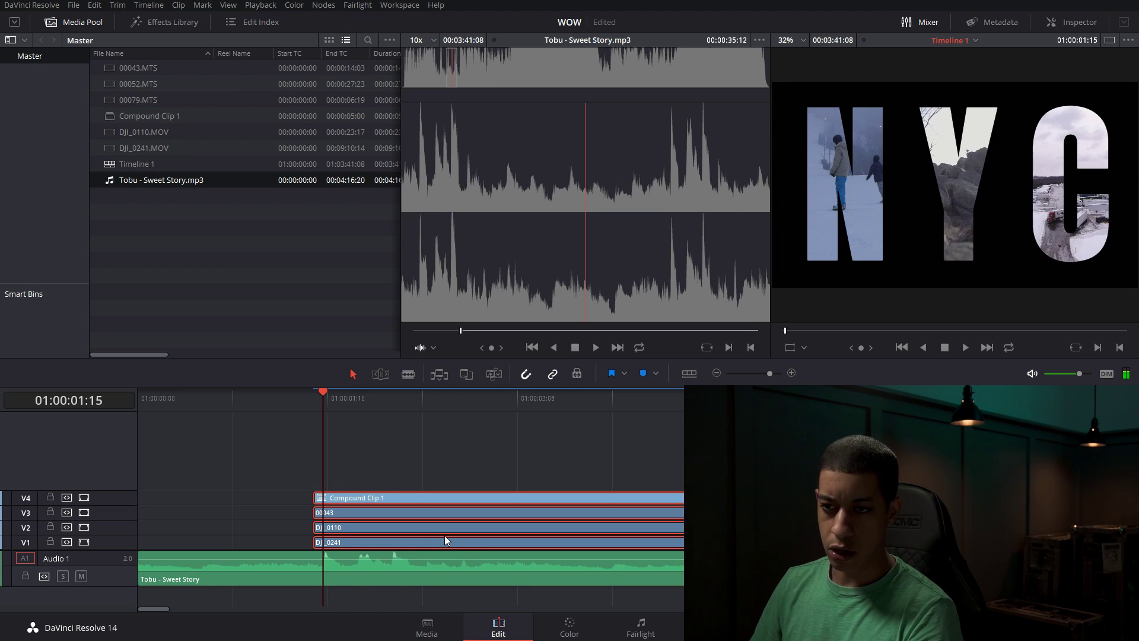
{"action": "key", "text": "Left"}
{"action": "left_click_drag", "start_coordinate": [441, 456], "coordinate": [415, 543]}
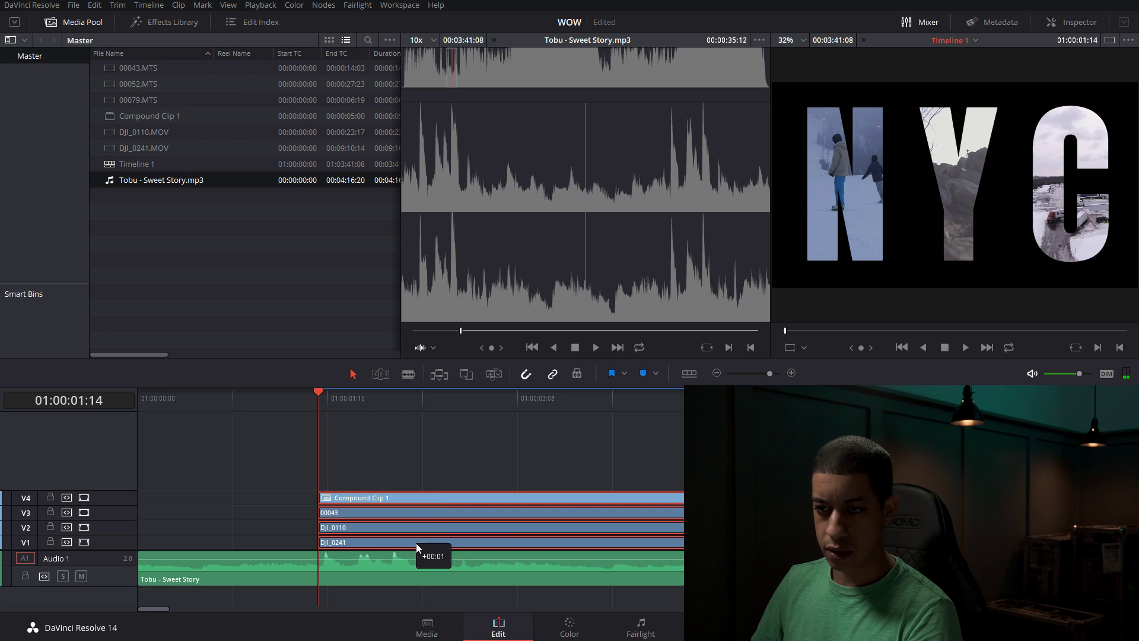
{"action": "left_click", "coordinate": [378, 471]}
- Slide DJI_0110 on V2 later so it starts on the next beat after 00043
{"action": "left_click", "coordinate": [347, 518]}
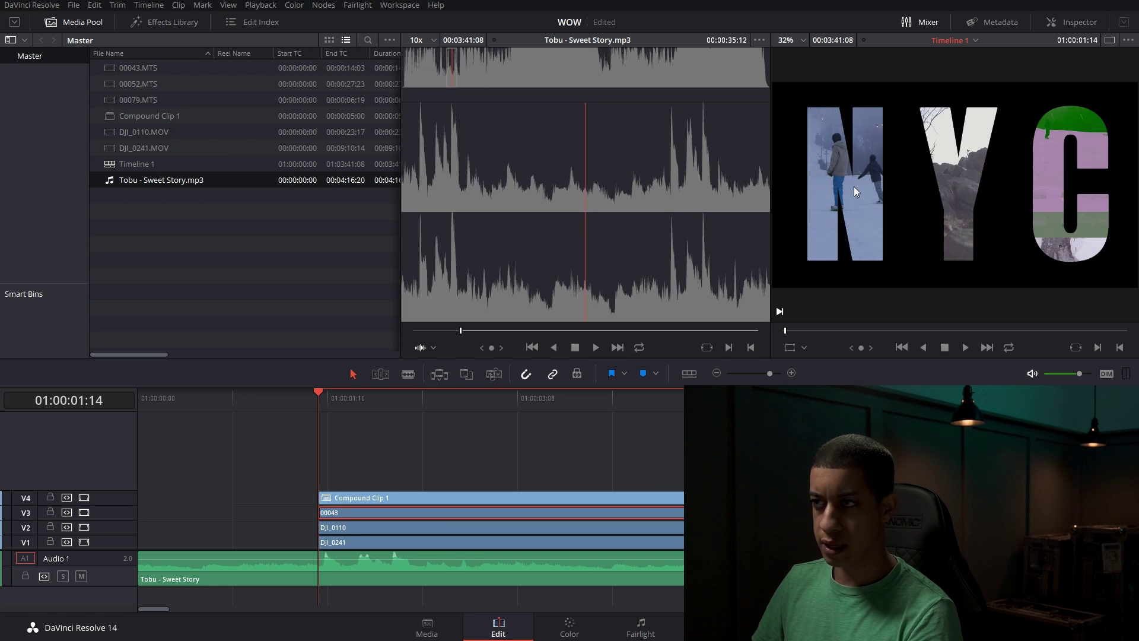
{"action": "left_click", "coordinate": [84, 513]}
{"action": "left_click", "coordinate": [84, 513]}
{"action": "left_click", "coordinate": [350, 528]}
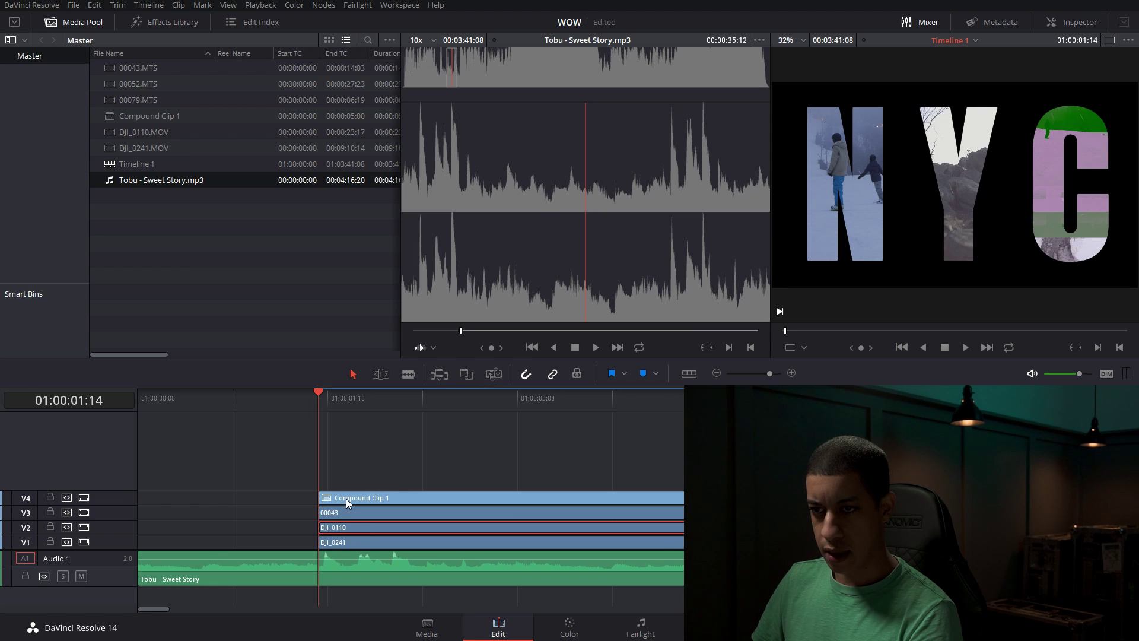
{"action": "key", "text": "space"}
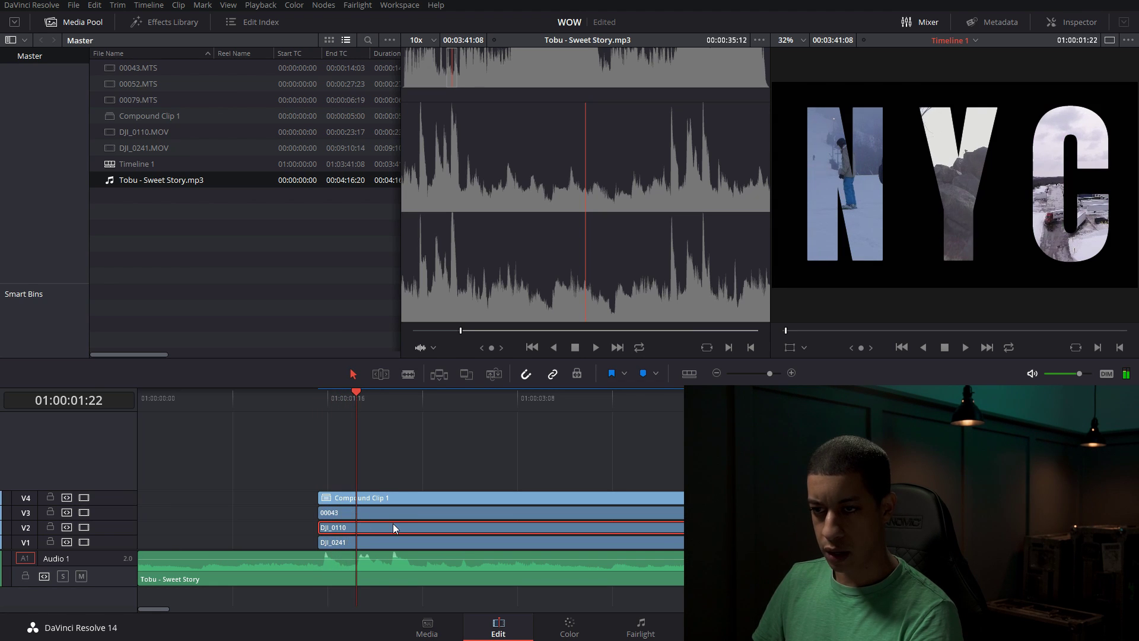
{"action": "left_click_drag", "start_coordinate": [380, 528], "coordinate": [411, 527]}
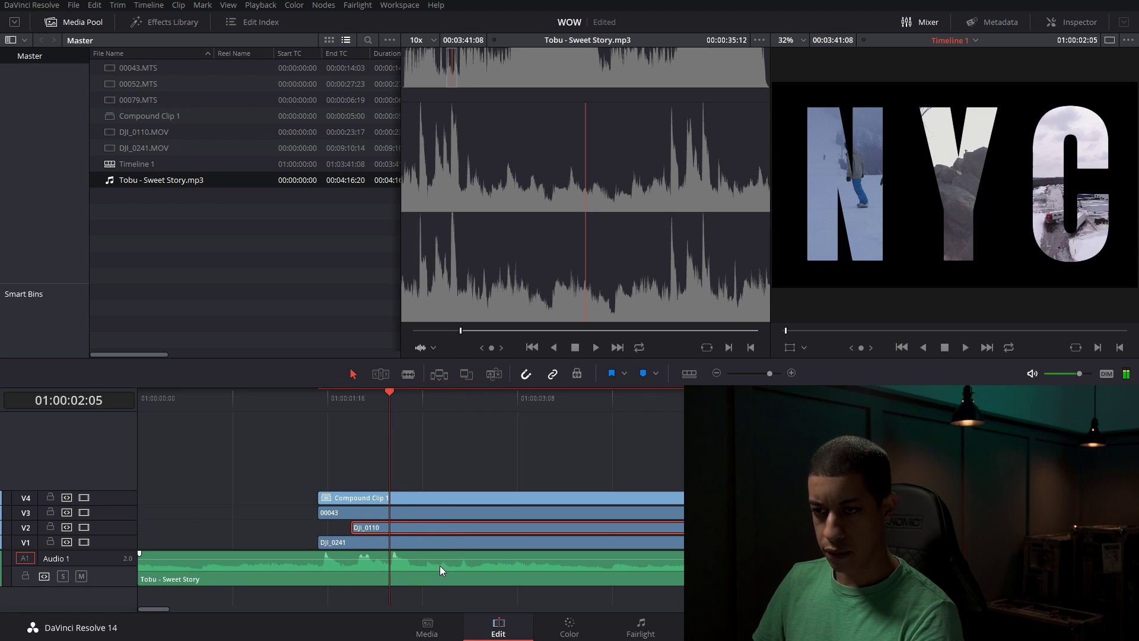
{"action": "key", "text": "Left"}
- Trim DJI_0241's start to the following beat and play back the staggered N, Y, C reveal
{"action": "left_click", "coordinate": [404, 542]}
{"action": "key", "text": "shift+bracketleft"}
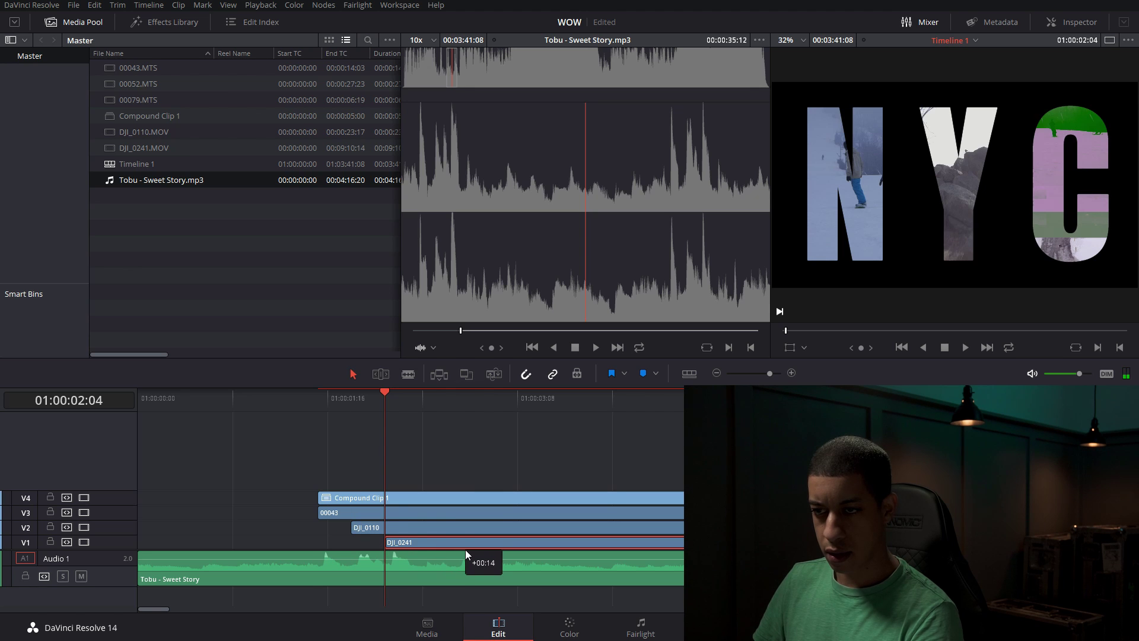
{"action": "left_click_drag", "start_coordinate": [320, 398], "coordinate": [286, 410]}
{"action": "key", "text": "space"}
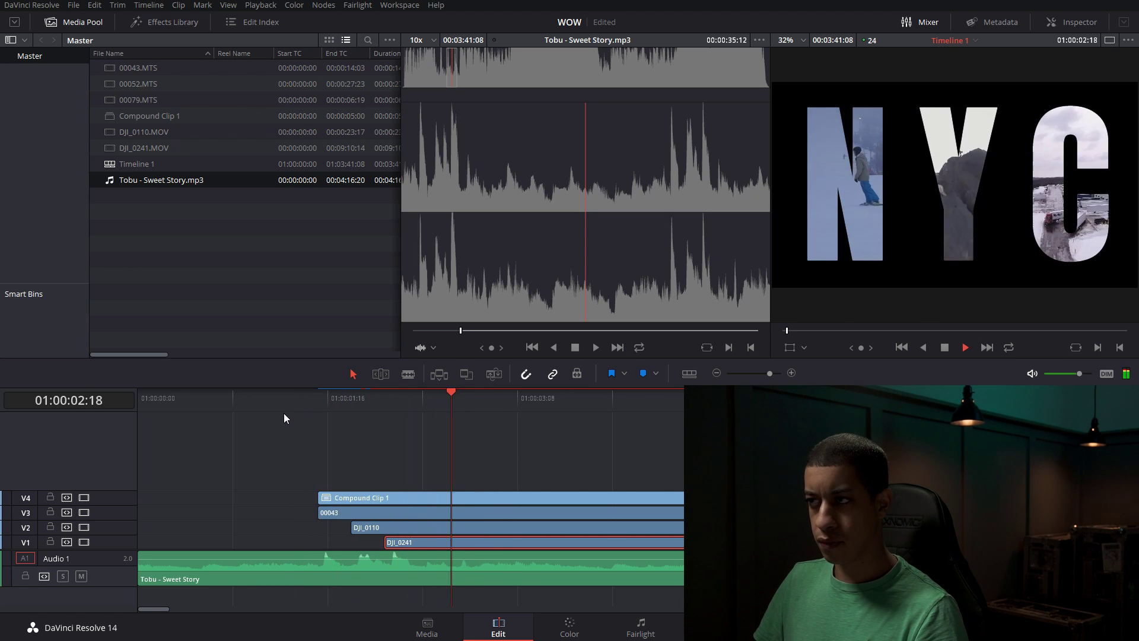
{"action": "left_click", "coordinate": [294, 393]}
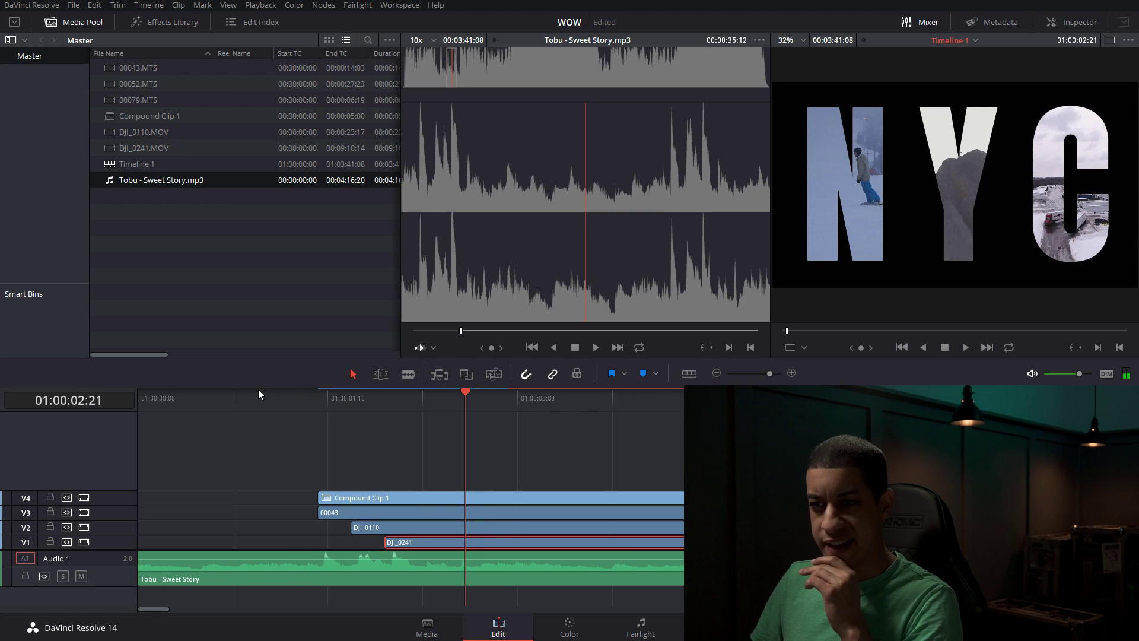
{"action": "left_click_drag", "start_coordinate": [258, 389], "coordinate": [239, 416]}
{"action": "key", "text": "space"}
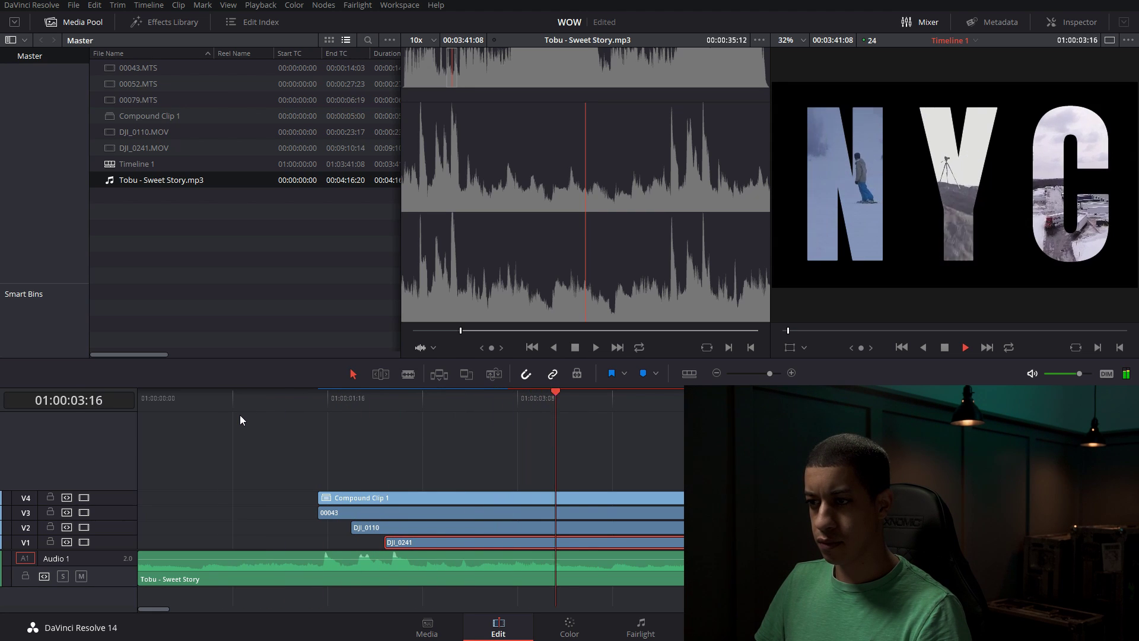
{"action": "key", "text": "space"}
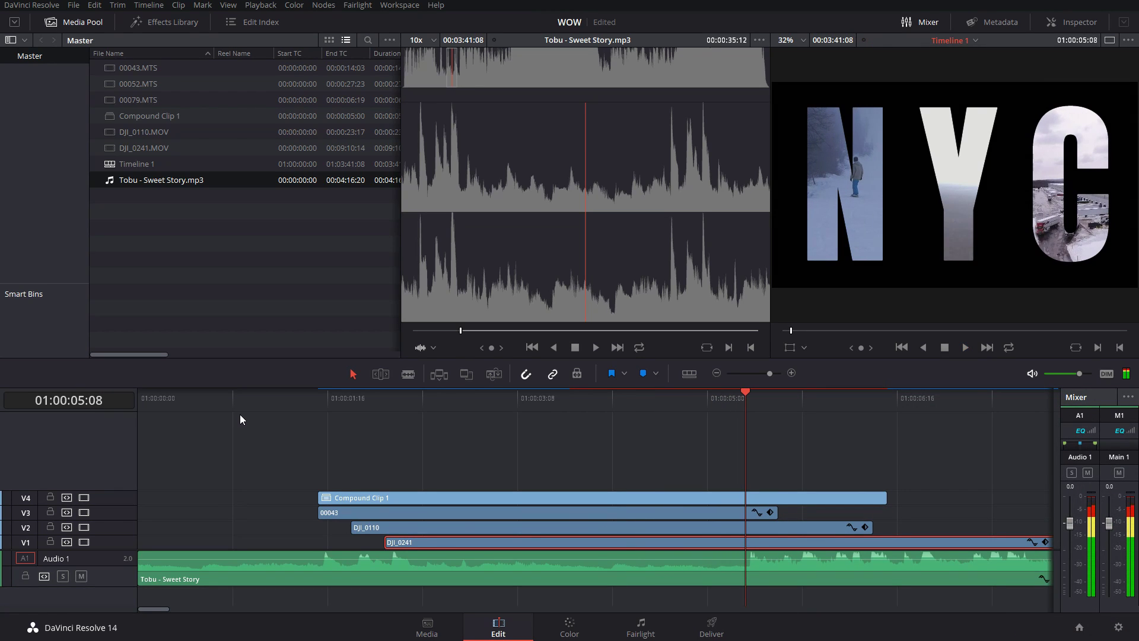
- End Compound Clip 1, DJI_0110 and DJ_0241 all at the frame where full-frame clips begin
{"action": "left_click_drag", "start_coordinate": [748, 390], "coordinate": [751, 414]}
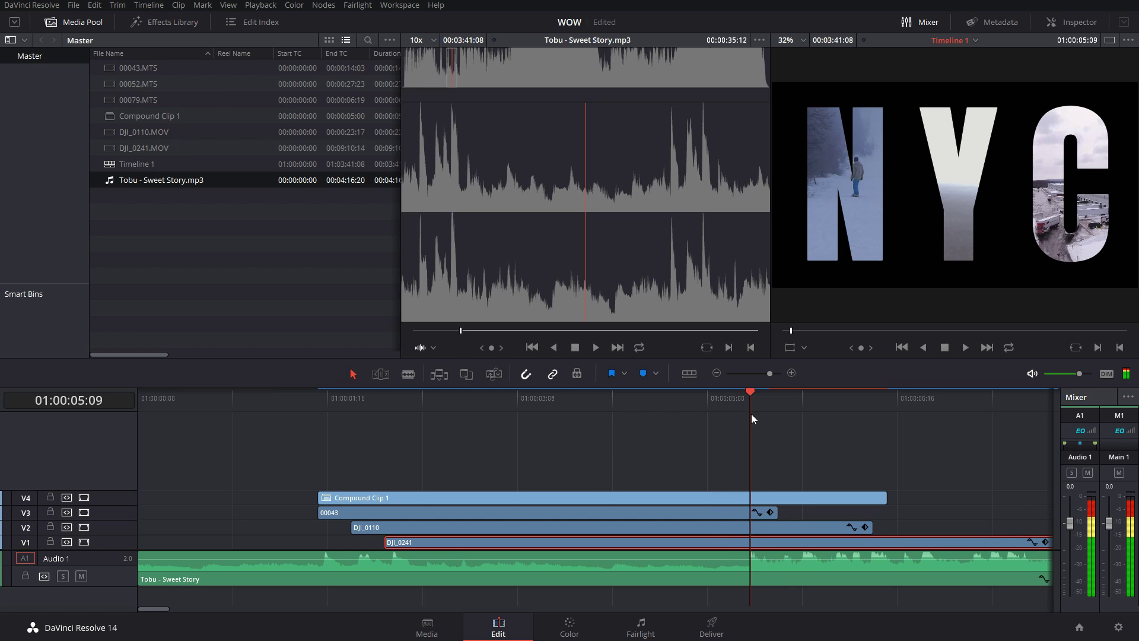
{"action": "left_click", "coordinate": [886, 493]}
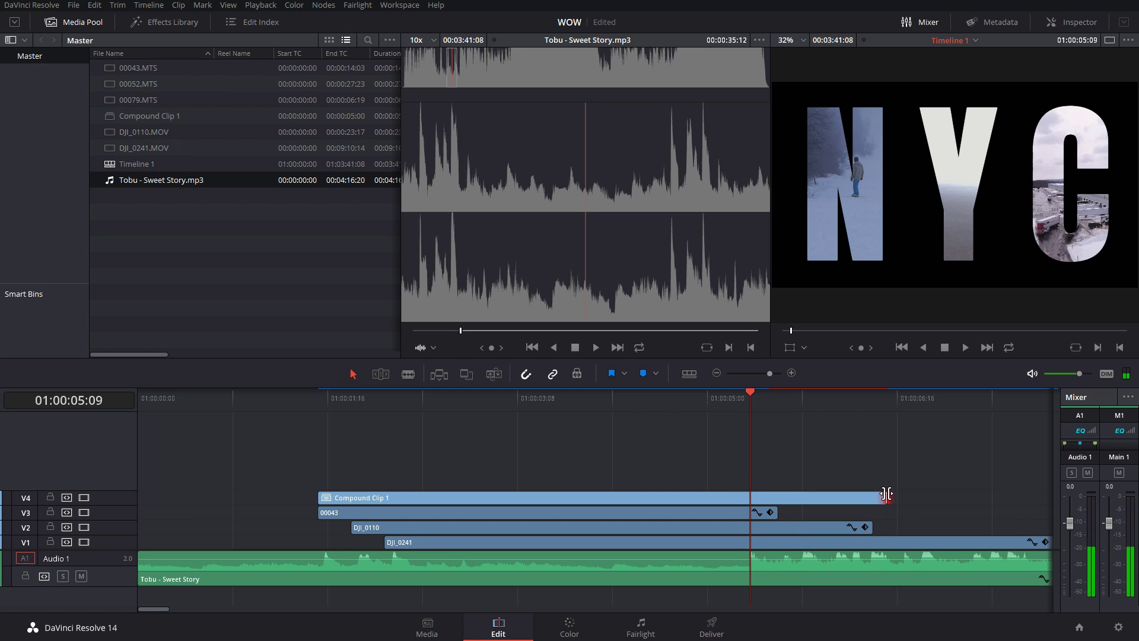
{"action": "left_click_drag", "start_coordinate": [887, 493], "coordinate": [751, 512]}
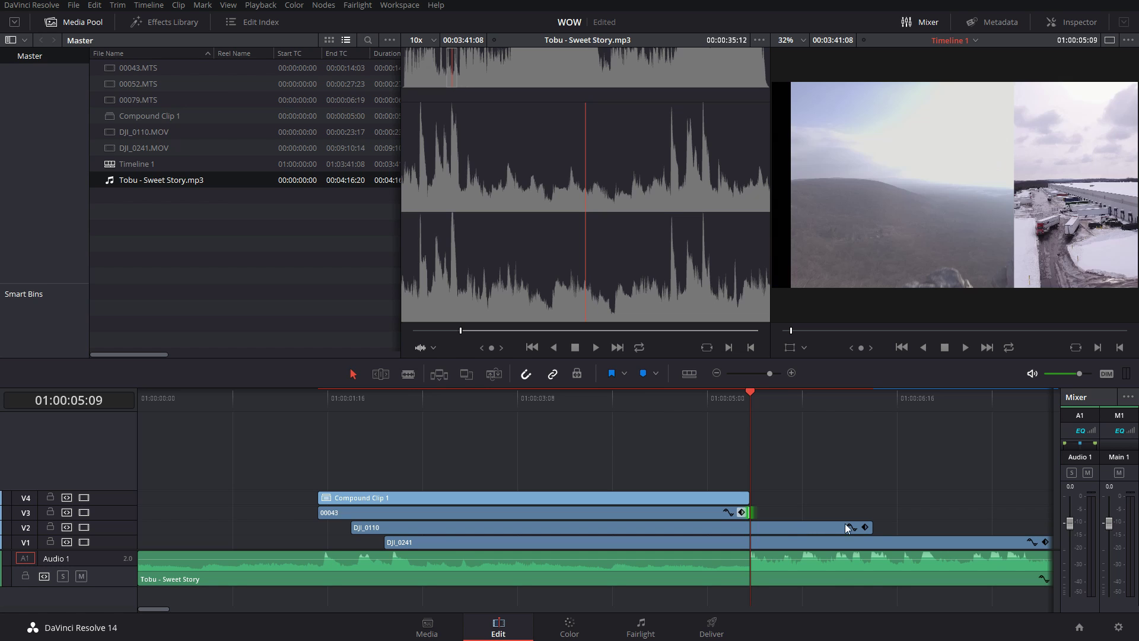
{"action": "left_click_drag", "start_coordinate": [870, 529], "coordinate": [751, 529]}
{"action": "left_click", "coordinate": [765, 540]}
{"action": "key", "text": "shift+]"}
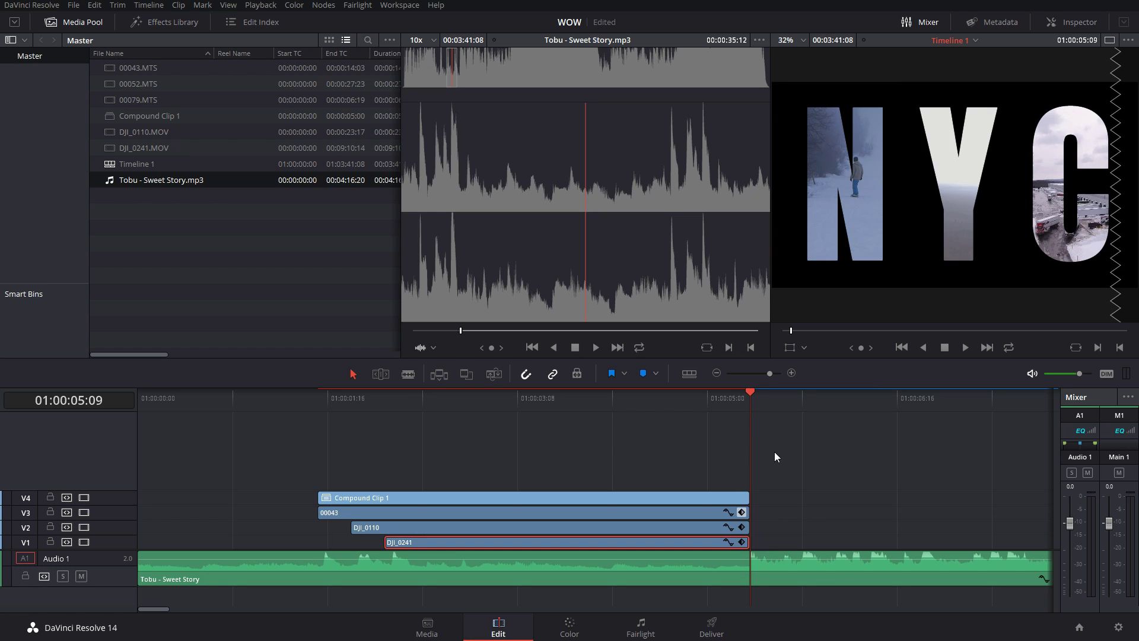
{"action": "mouse_move", "coordinate": [749, 397]}
{"action": "left_mouse_down"}
{"action": "mouse_move", "coordinate": [781, 401]}
{"action": "mouse_move", "coordinate": [734, 402]}
{"action": "mouse_move", "coordinate": [748, 403]}
{"action": "left_mouse_up"}
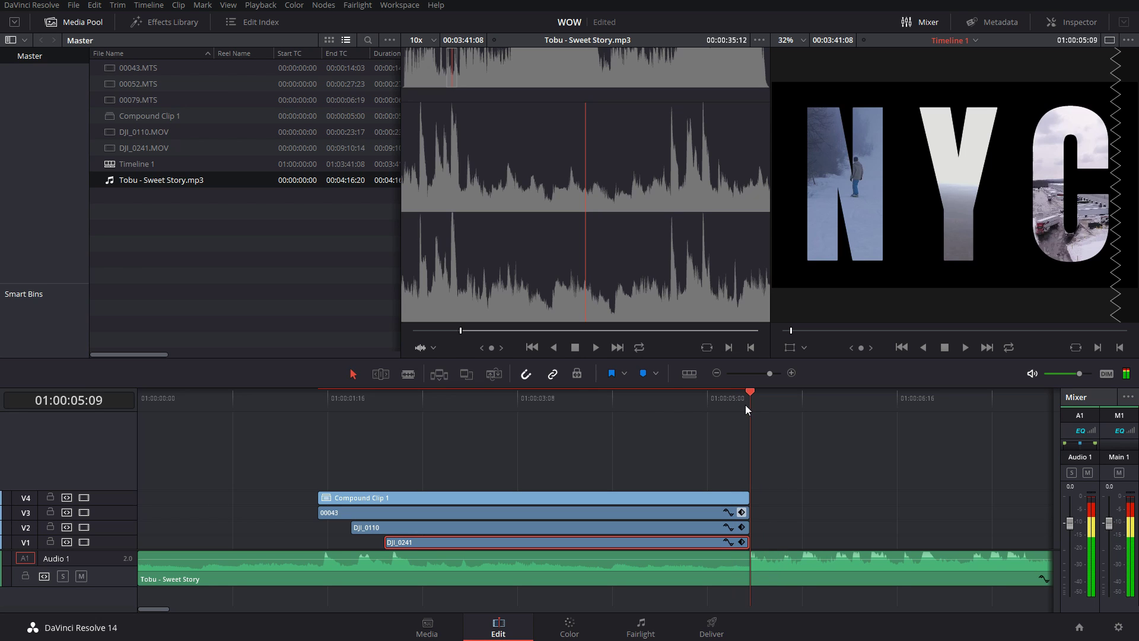
- Load 00079.MTS in the source viewer, parked at 00:00:02:06
{"action": "double_click", "coordinate": [108, 147]}
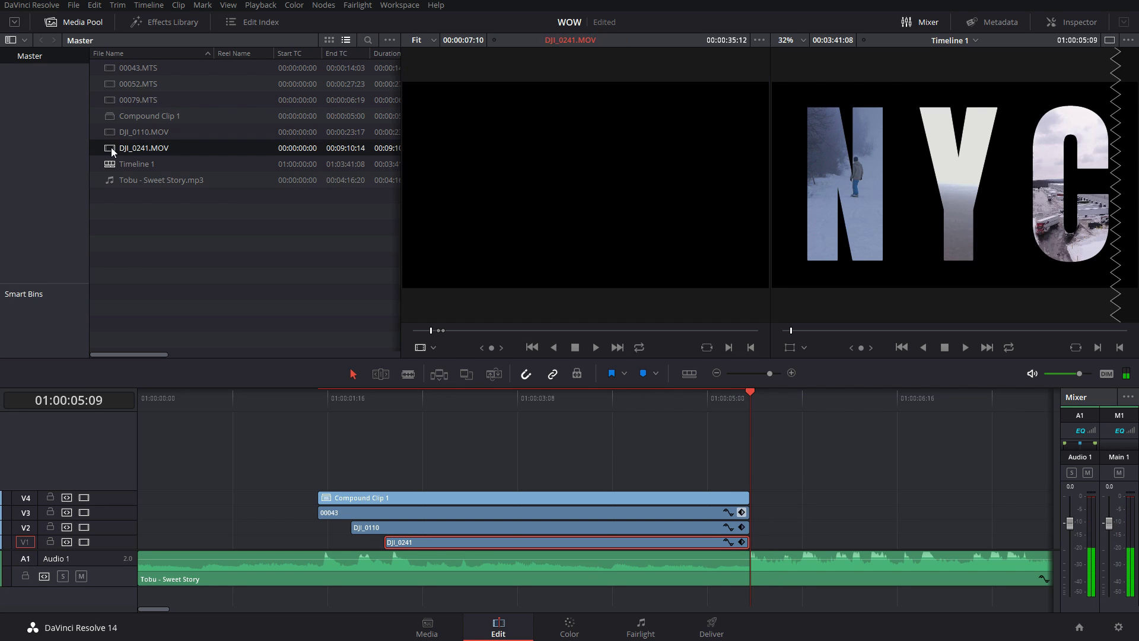
{"action": "double_click", "coordinate": [131, 132]}
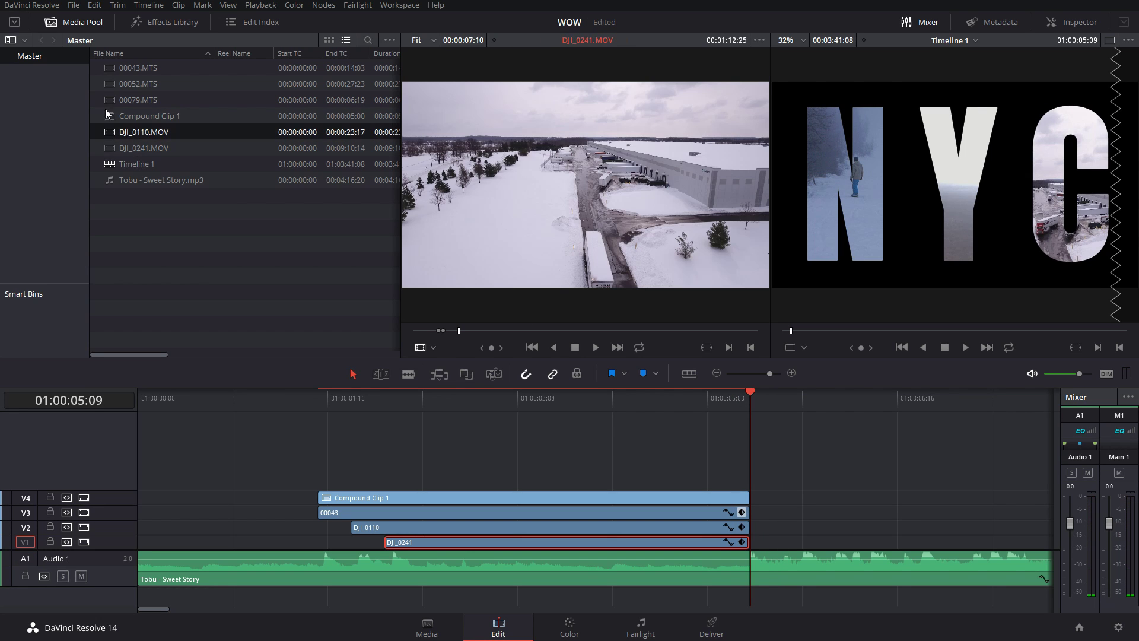
{"action": "left_click", "coordinate": [117, 100]}
{"action": "double_click", "coordinate": [117, 99]}
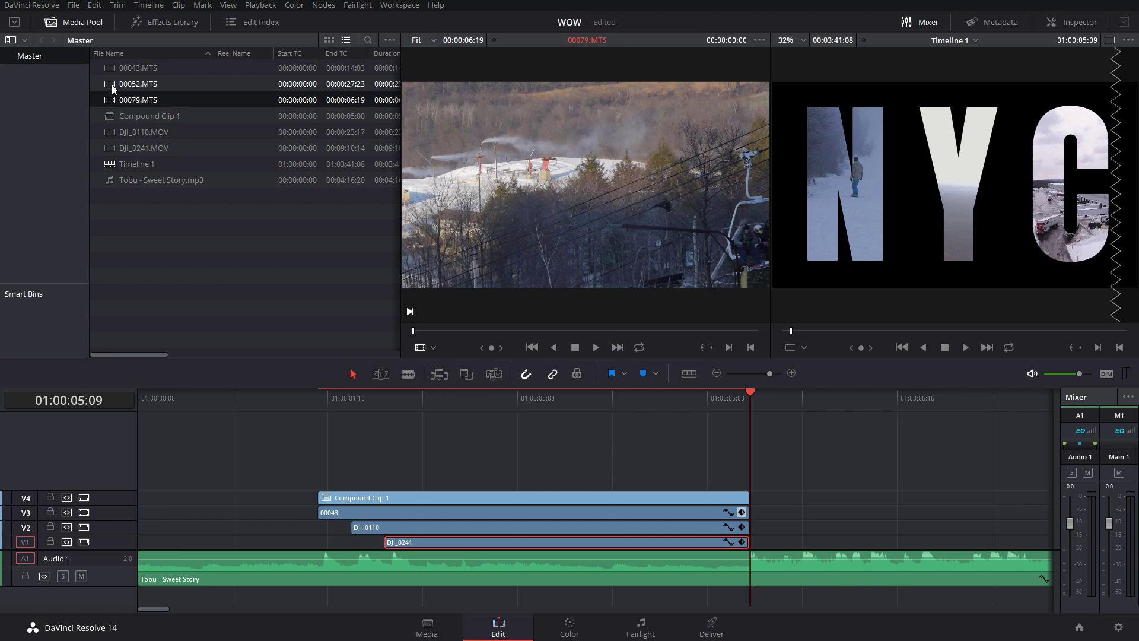
{"action": "double_click", "coordinate": [115, 83]}
{"action": "left_click", "coordinate": [115, 99]}
{"action": "double_click", "coordinate": [115, 99]}
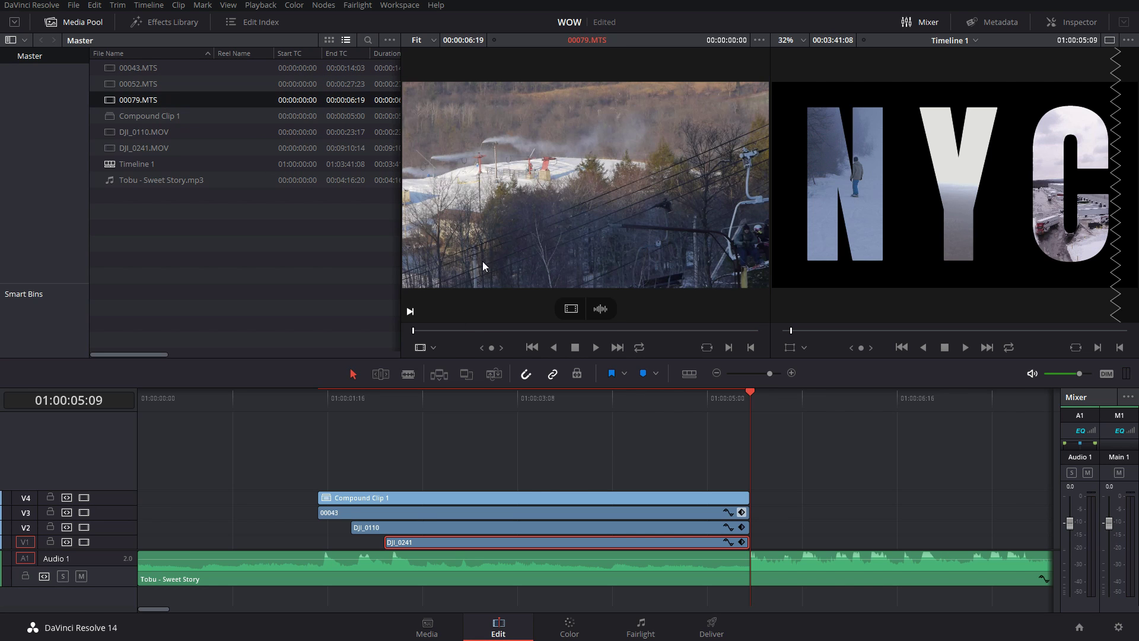
{"action": "left_click", "coordinate": [596, 349]}
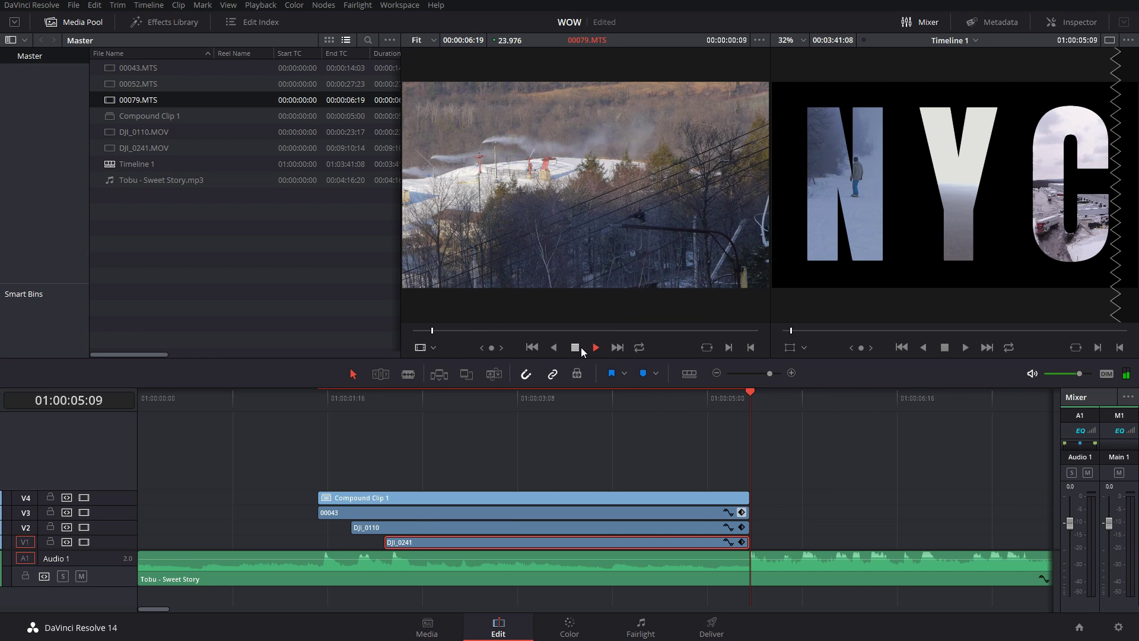
{"action": "left_click", "coordinate": [578, 347]}
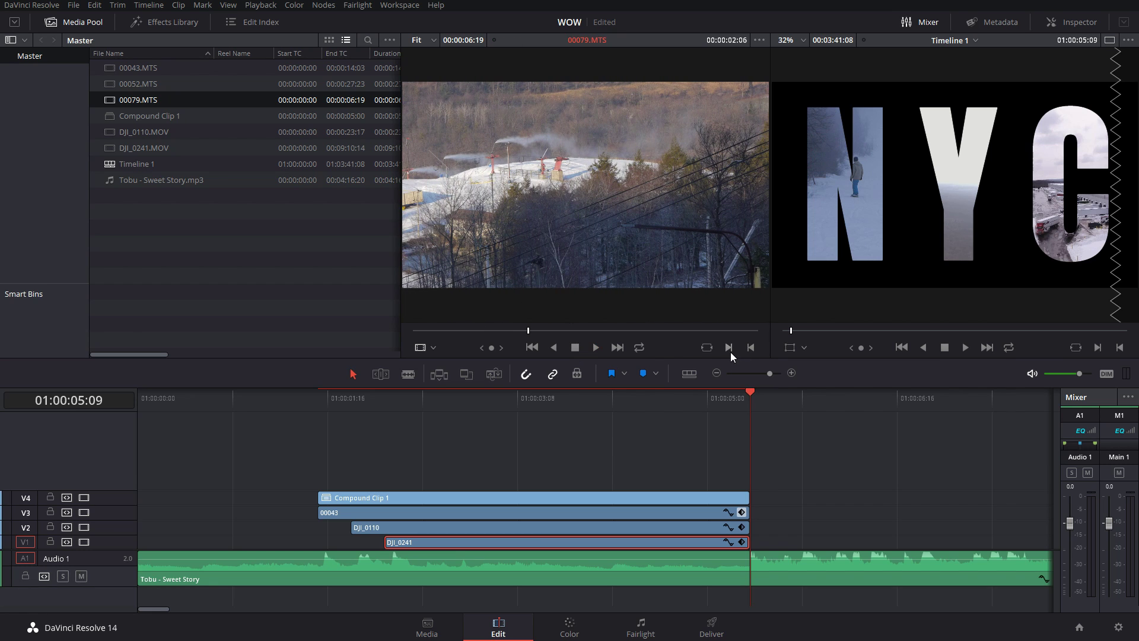
- Place 00079's video on V1 after the letters and trim its end near 01:00:08:04
{"action": "left_click_drag", "start_coordinate": [575, 312], "coordinate": [762, 543]}
{"action": "left_click", "coordinate": [715, 373]}
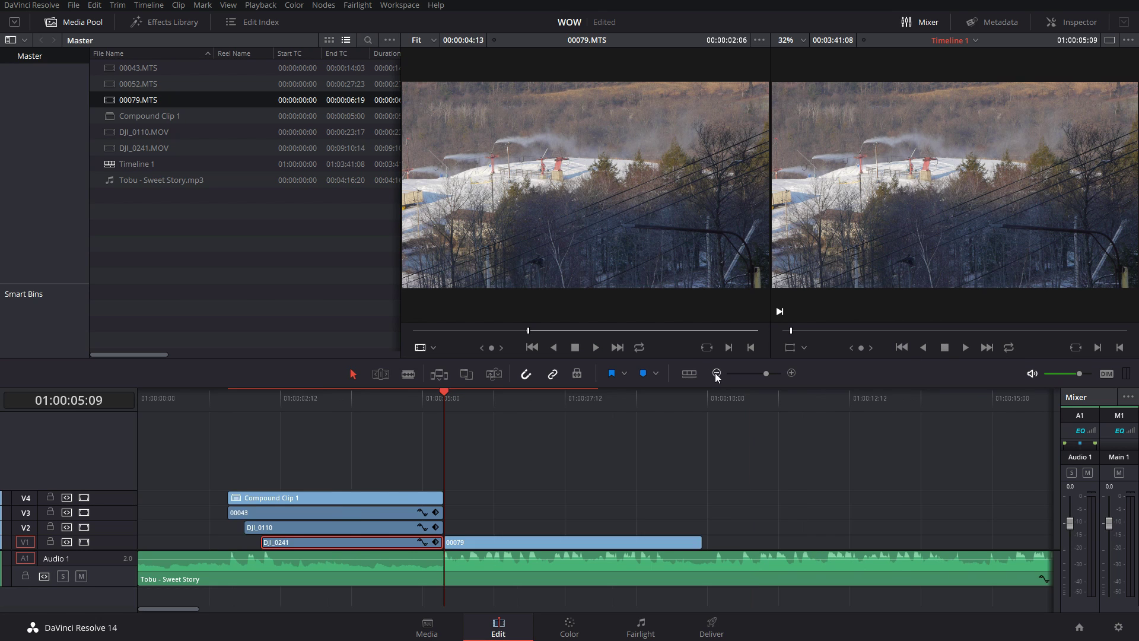
{"action": "left_click", "coordinate": [715, 372]}
{"action": "key", "text": "space"}
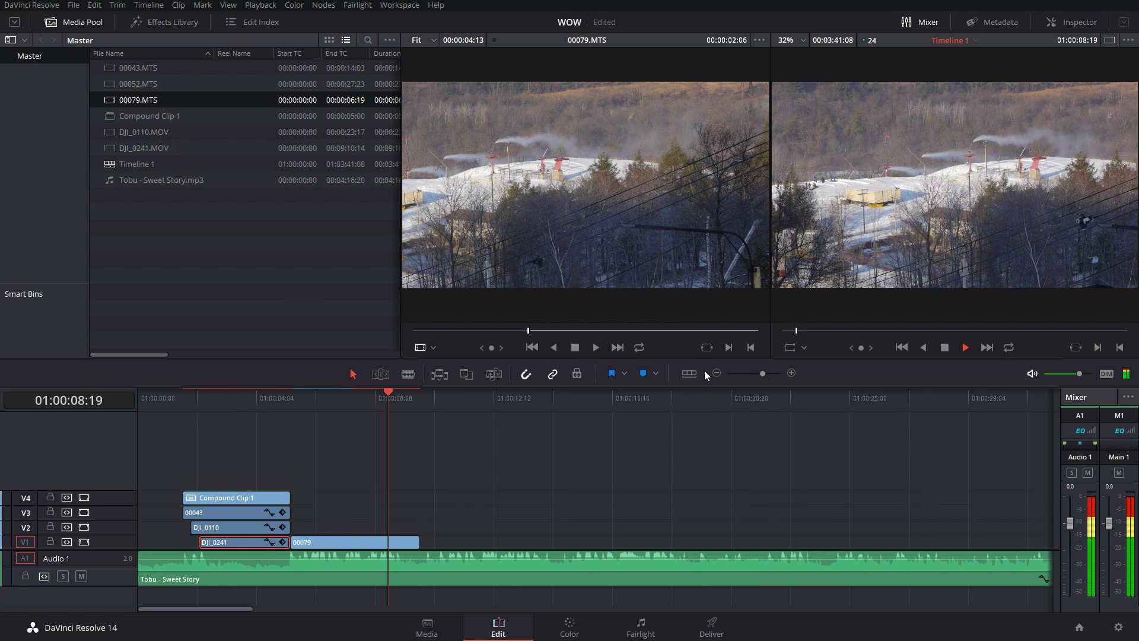
{"action": "mouse_move", "coordinate": [395, 404]}
{"action": "left_mouse_down"}
{"action": "mouse_move", "coordinate": [365, 393]}
{"action": "mouse_move", "coordinate": [375, 393]}
{"action": "left_mouse_up"}
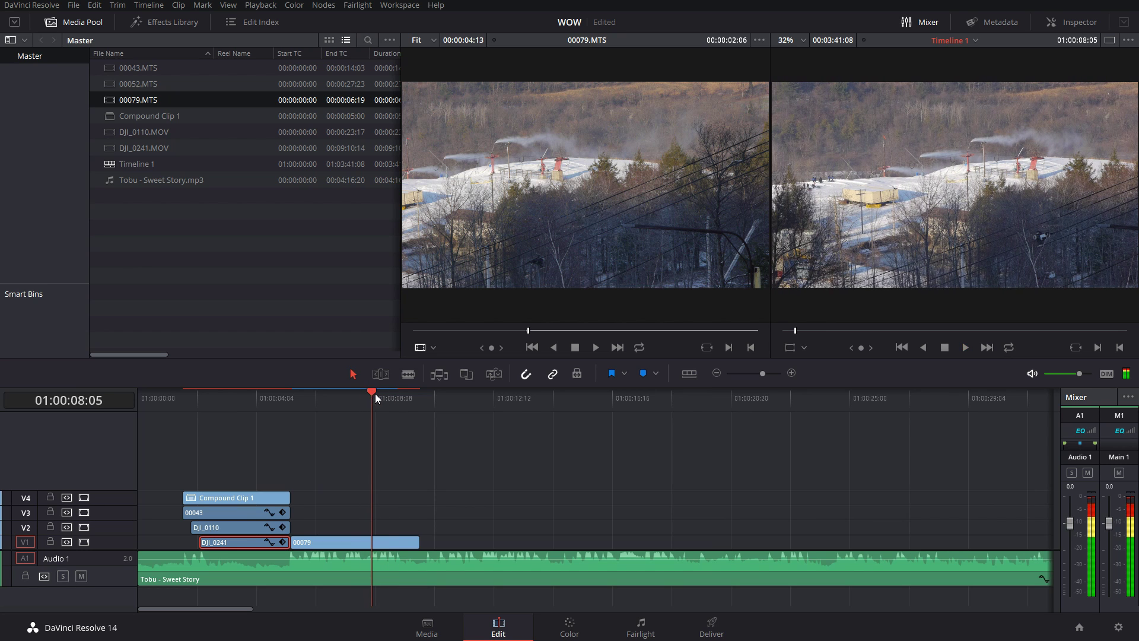
{"action": "key", "text": "Left"}
{"action": "key", "text": "Left"}
{"action": "key", "text": "Left"}
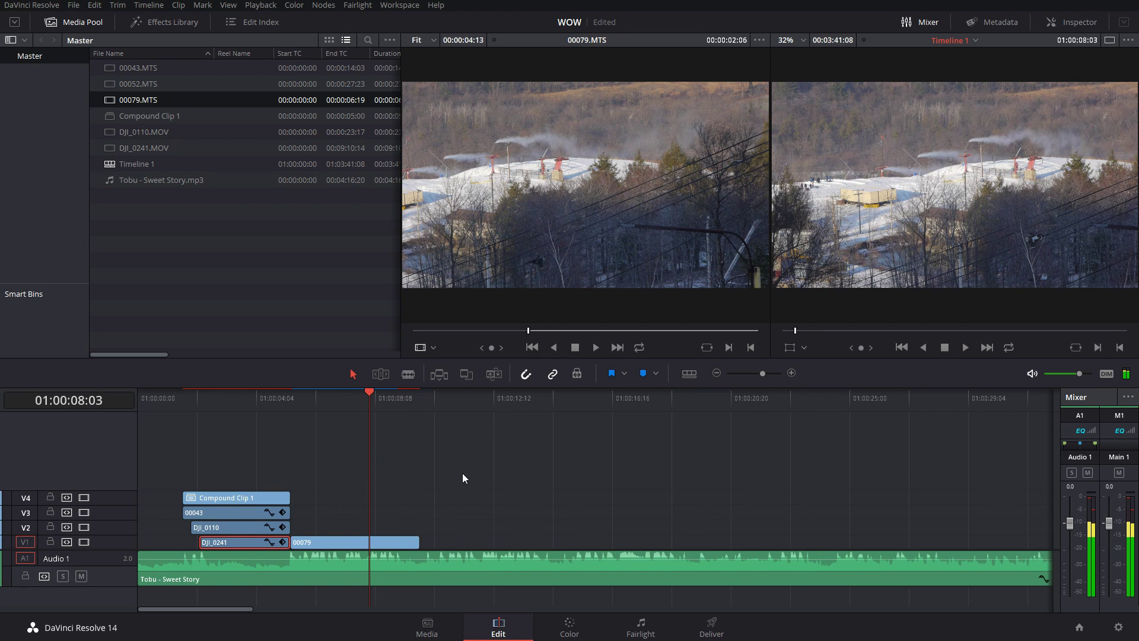
{"action": "key", "text": "Right"}
{"action": "key", "text": "Right"}
{"action": "key", "text": "Right"}
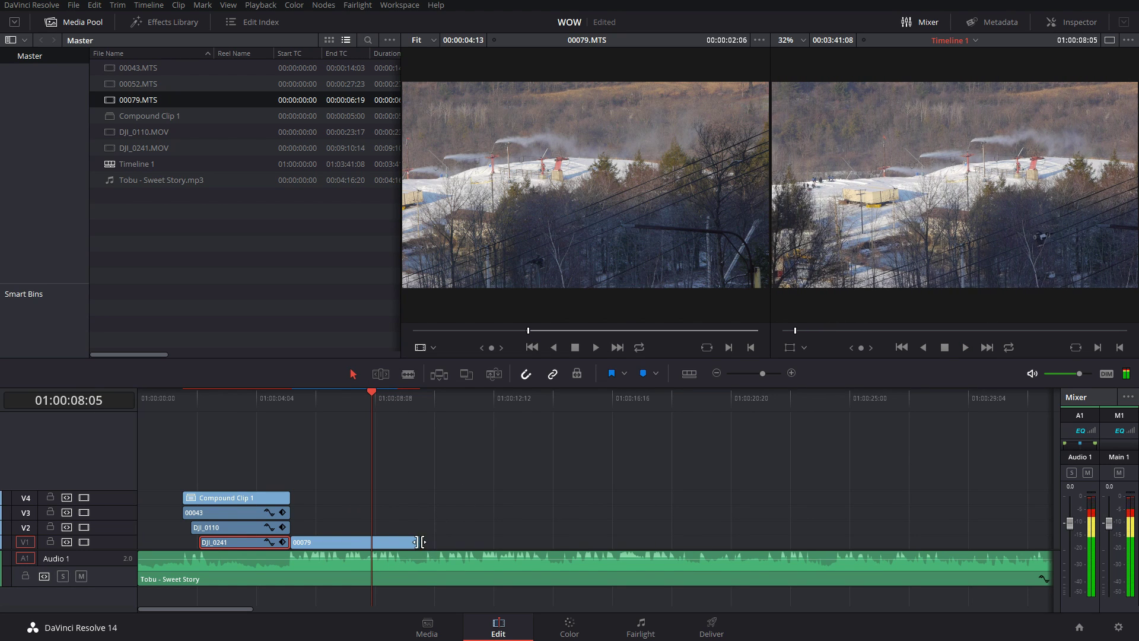
{"action": "left_click_drag", "start_coordinate": [419, 542], "coordinate": [368, 541]}
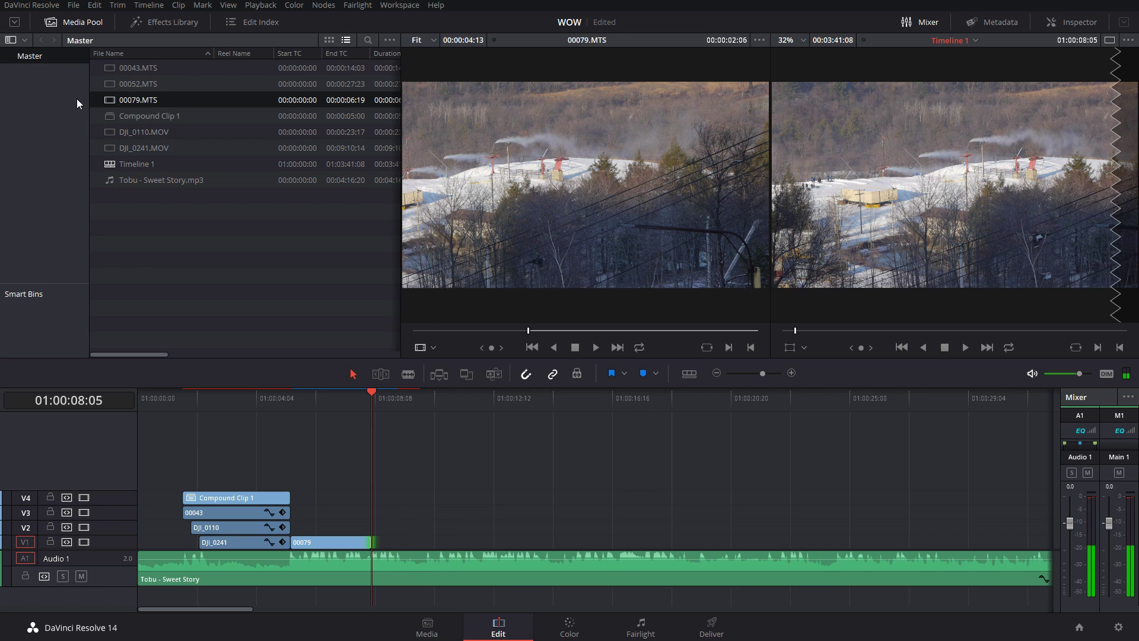
- Add 00052.MTS to V1 directly after 00079
{"action": "left_click", "coordinate": [108, 83]}
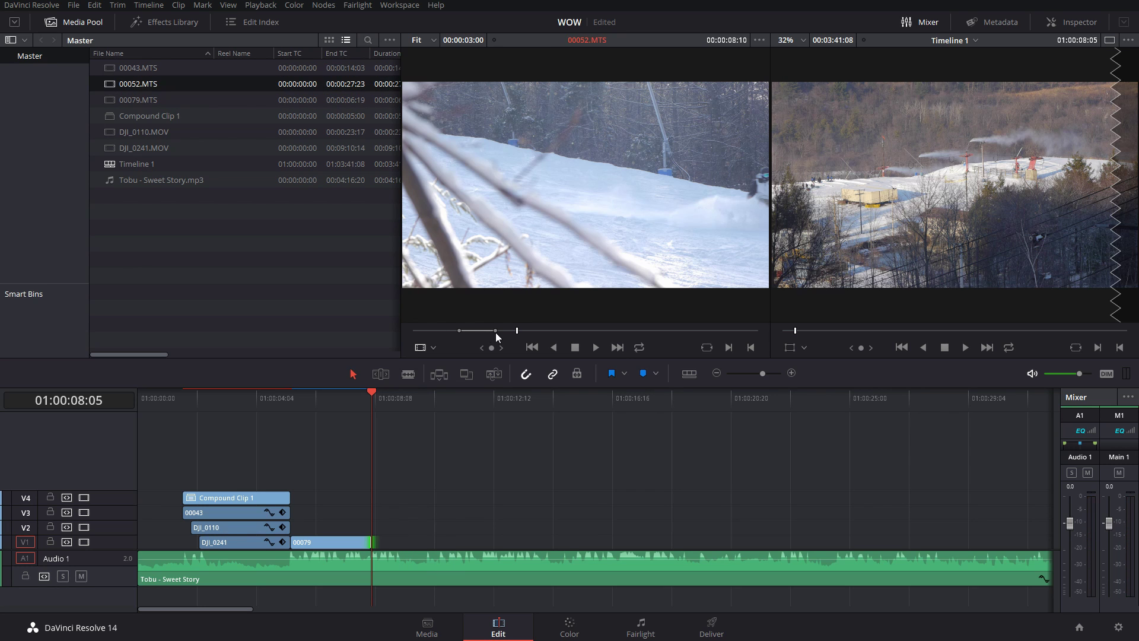
{"action": "left_click_drag", "start_coordinate": [558, 290], "coordinate": [387, 542]}
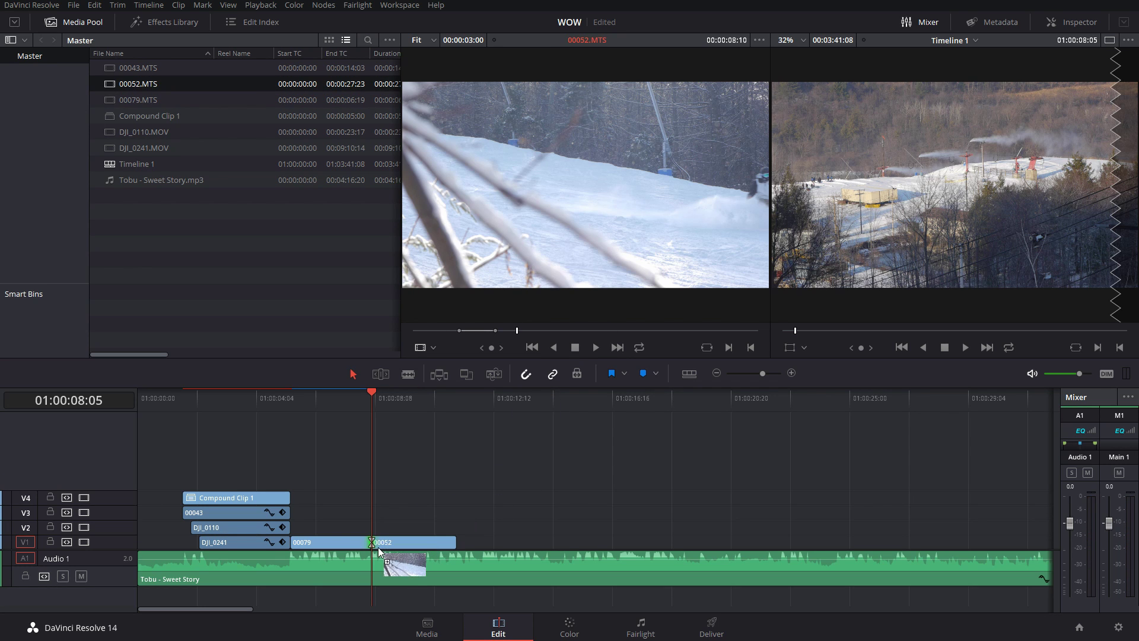
{"action": "left_click", "coordinate": [277, 398]}
{"action": "key", "text": "Home"}
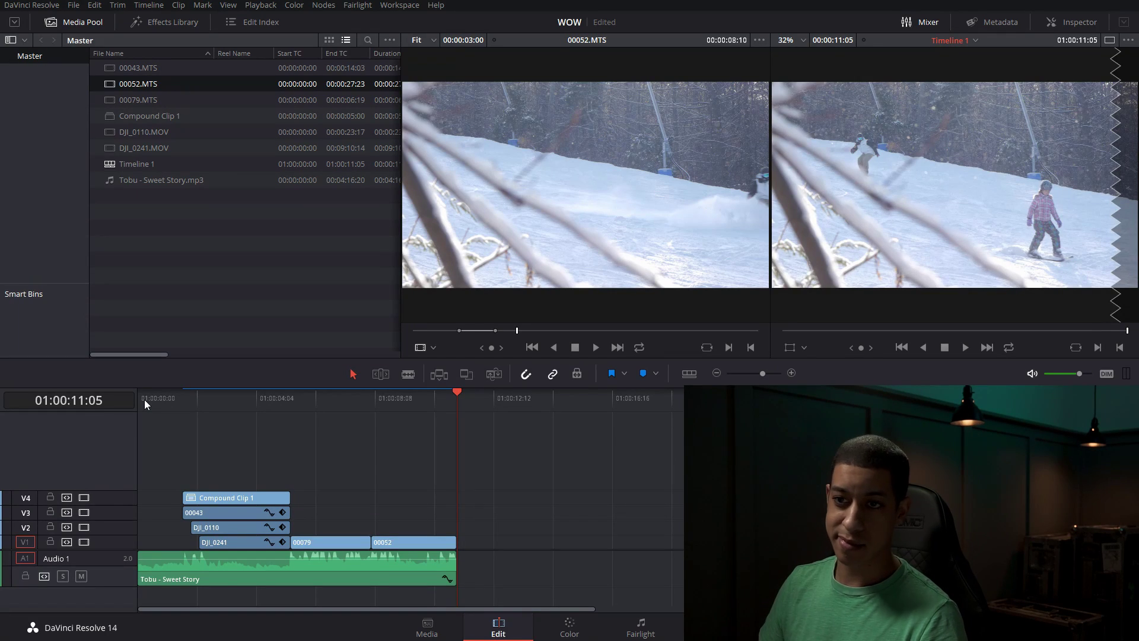
{"action": "left_click_drag", "start_coordinate": [165, 400], "coordinate": [225, 404]}
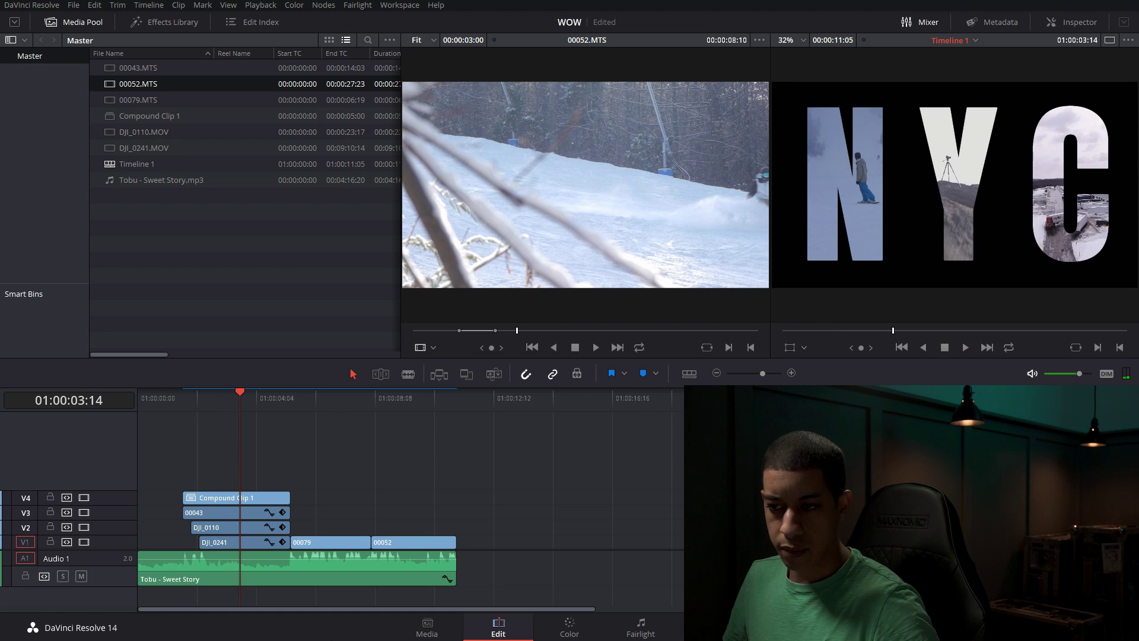
{"action": "left_click", "coordinate": [597, 623]}
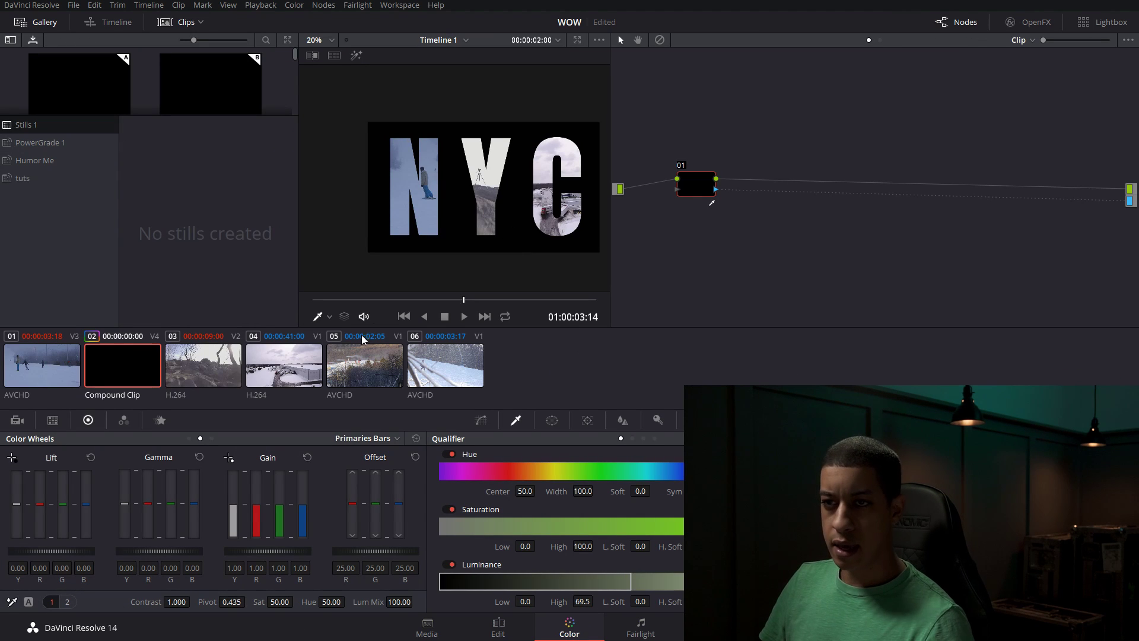
- Select clip 01 and disable track V4 to see the full snowboarder clip
{"action": "left_click", "coordinate": [37, 380]}
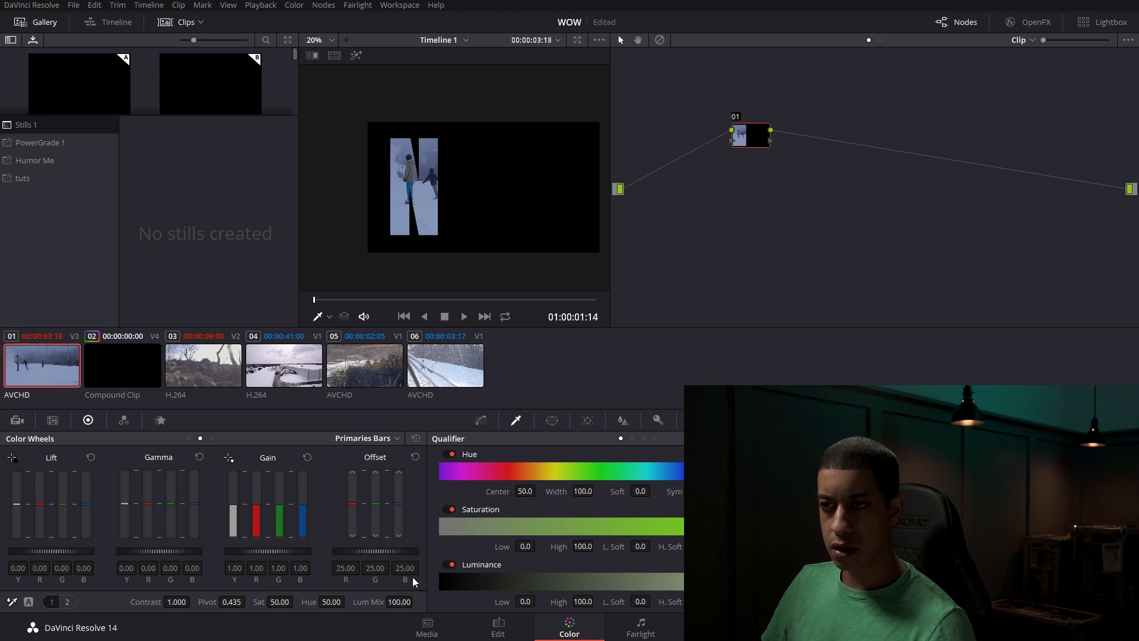
{"action": "left_click", "coordinate": [498, 626]}
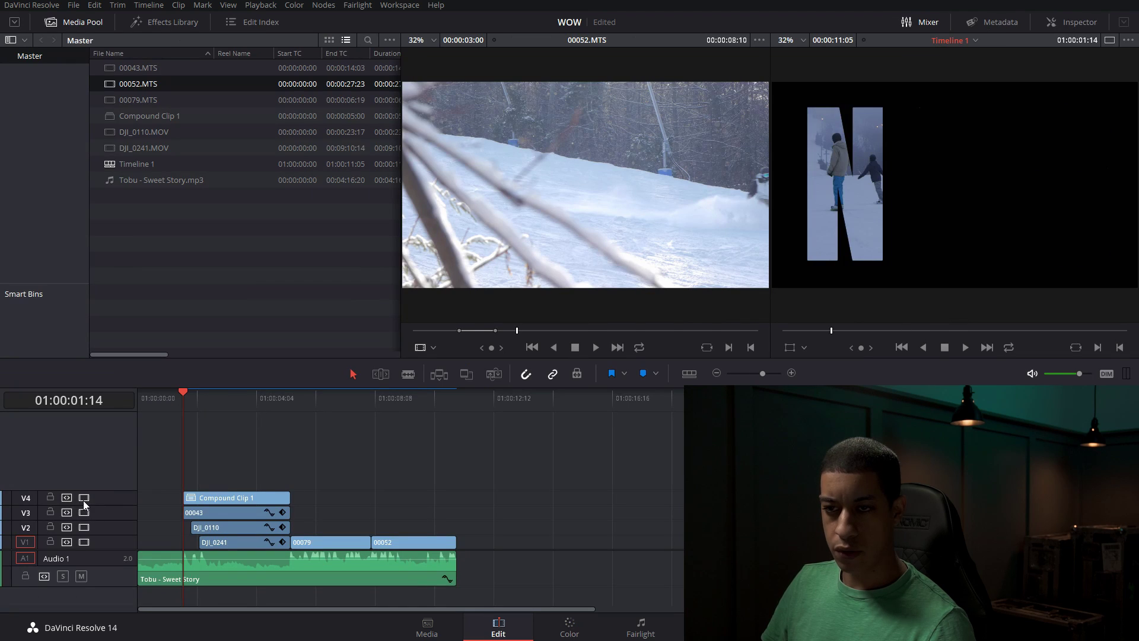
{"action": "left_click", "coordinate": [83, 499]}
{"action": "left_click", "coordinate": [570, 629]}
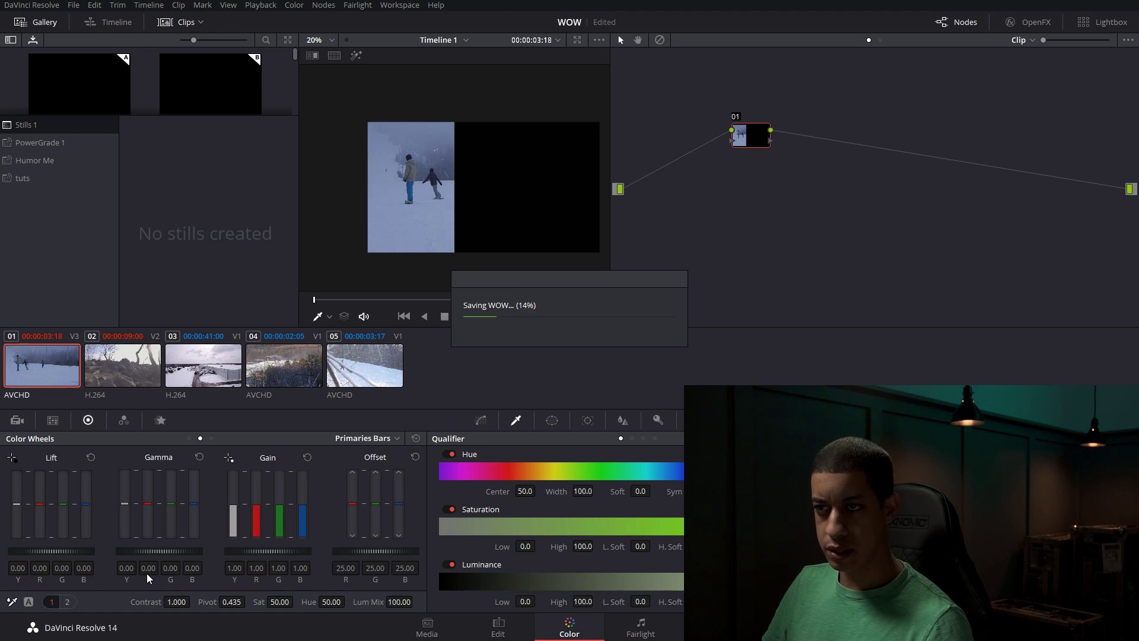
- Grade clip 01 with master Gain 1.26 and Lift 0.02
{"action": "left_click", "coordinate": [12, 603]}
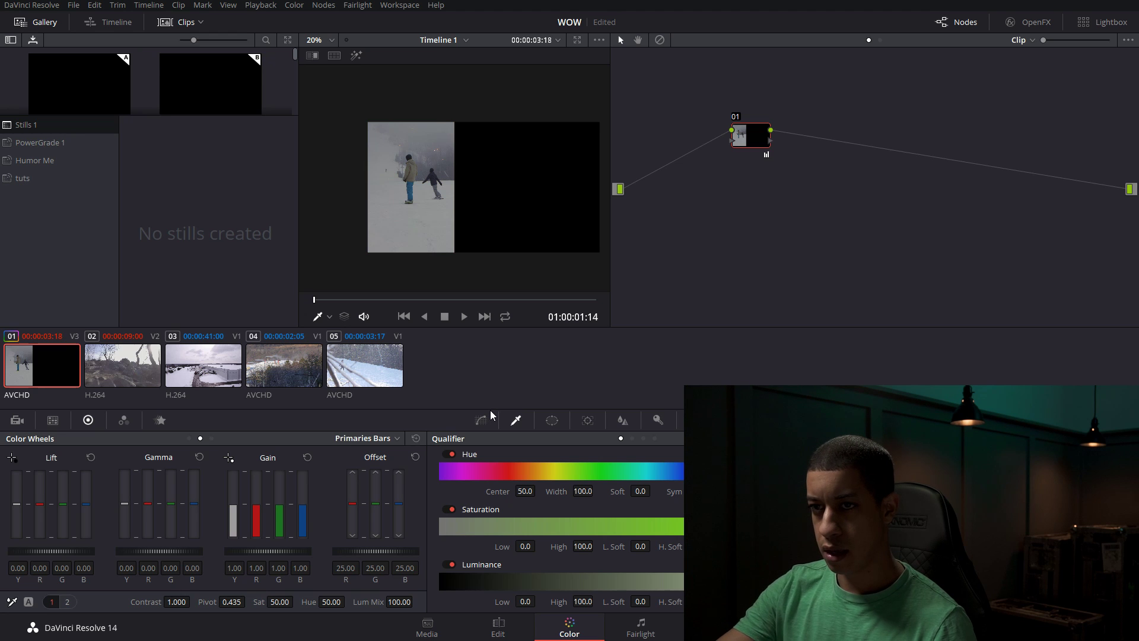
{"action": "left_click", "coordinate": [189, 438]}
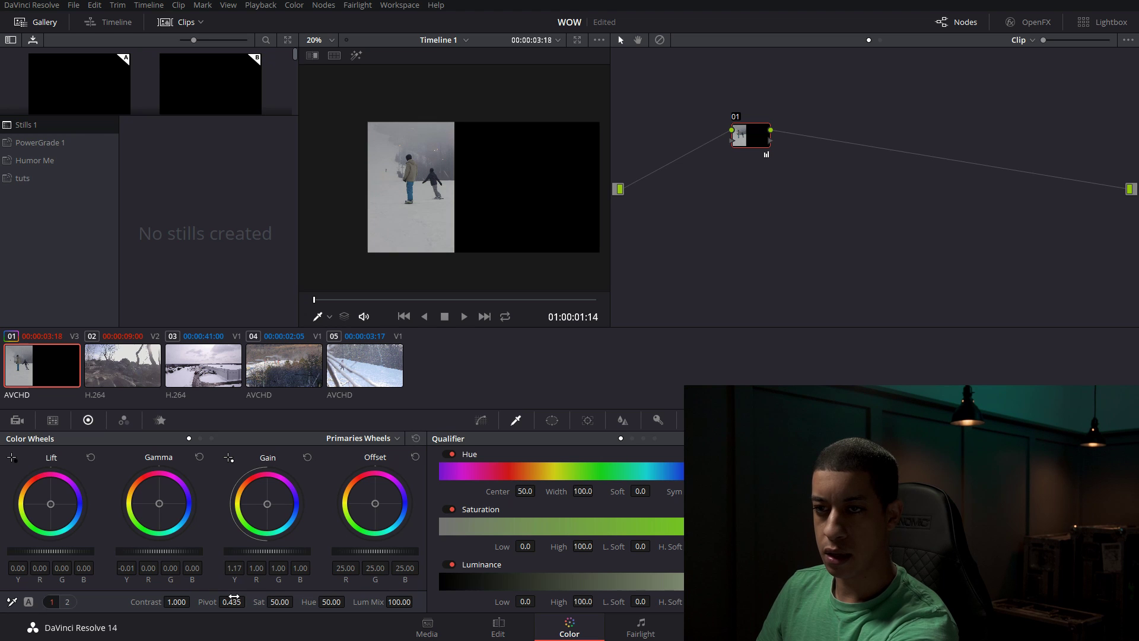
{"action": "left_click", "coordinate": [200, 438]}
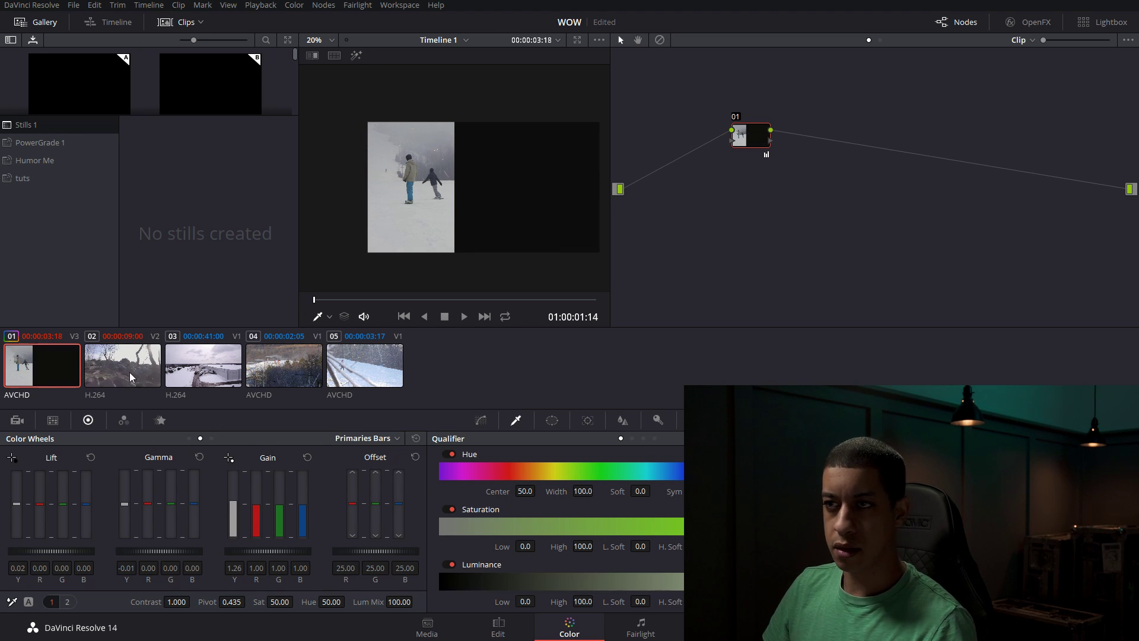
{"action": "left_click", "coordinate": [194, 370]}
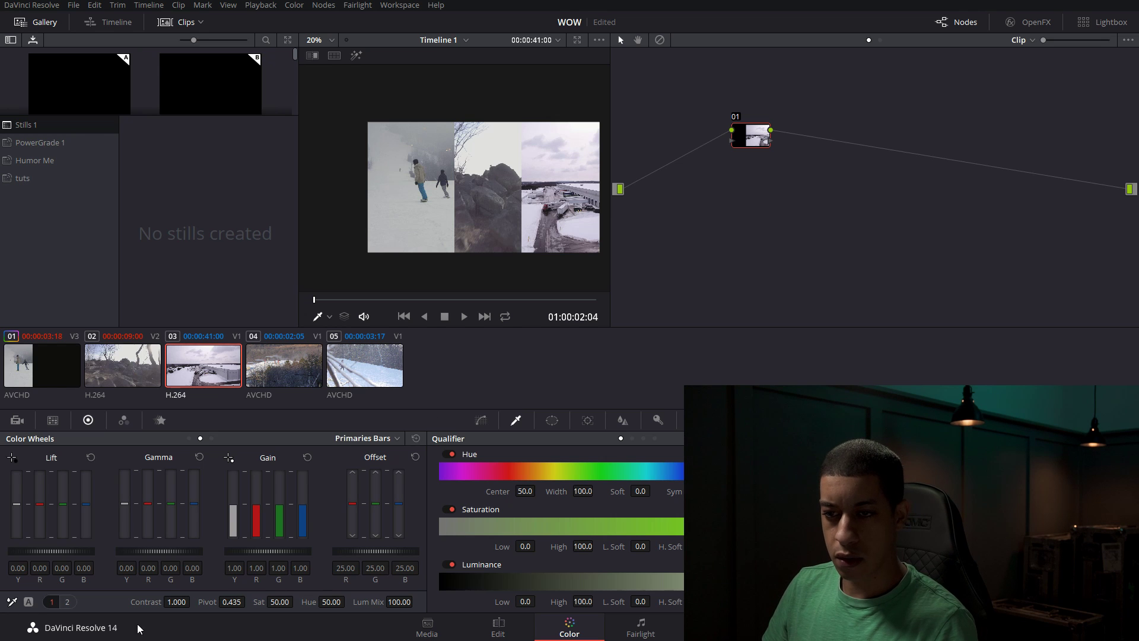
- Set clip 03 to Temp 143.0 and Tint -17.60, then check it in the full-screen viewer
{"action": "left_click", "coordinate": [67, 602]}
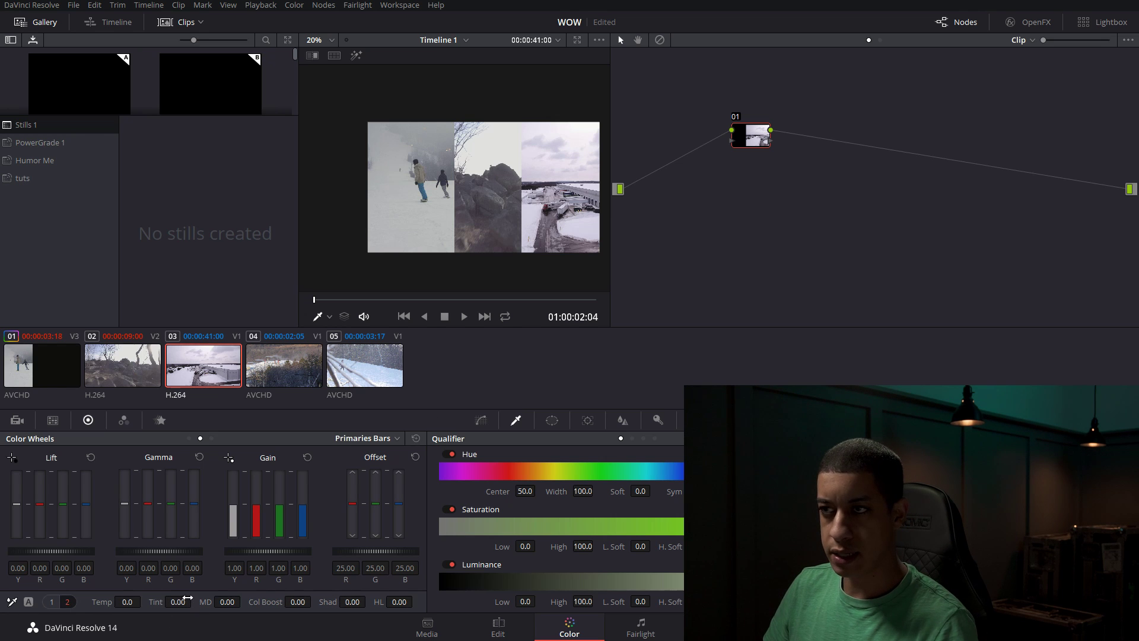
{"action": "left_click_drag", "start_coordinate": [187, 600], "coordinate": [190, 596]}
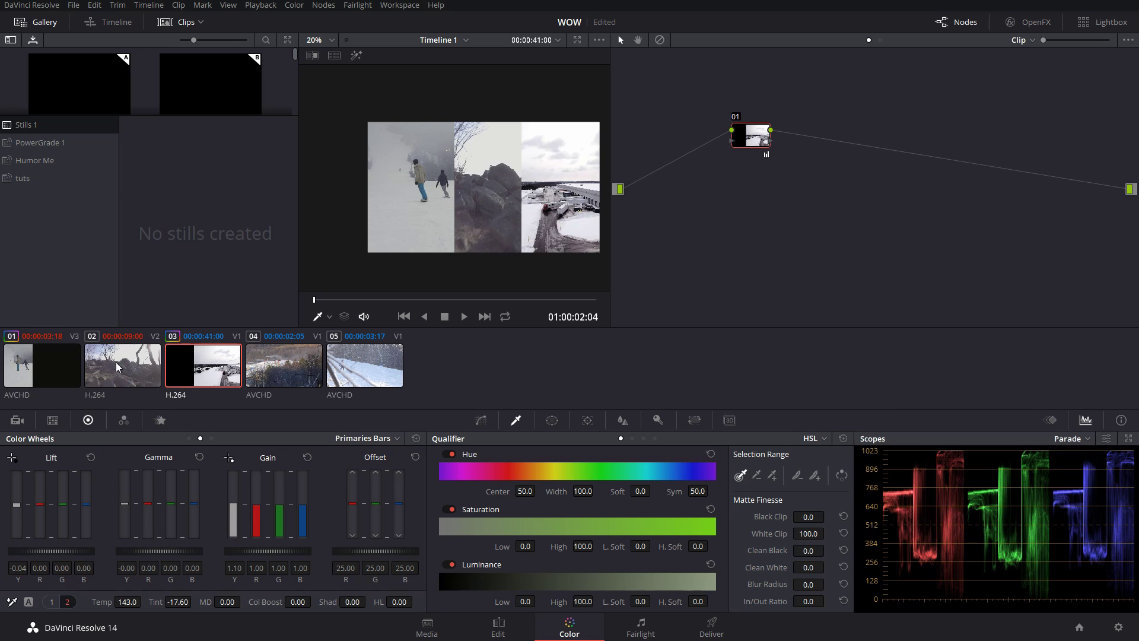
{"action": "key", "text": "ctrl+f"}
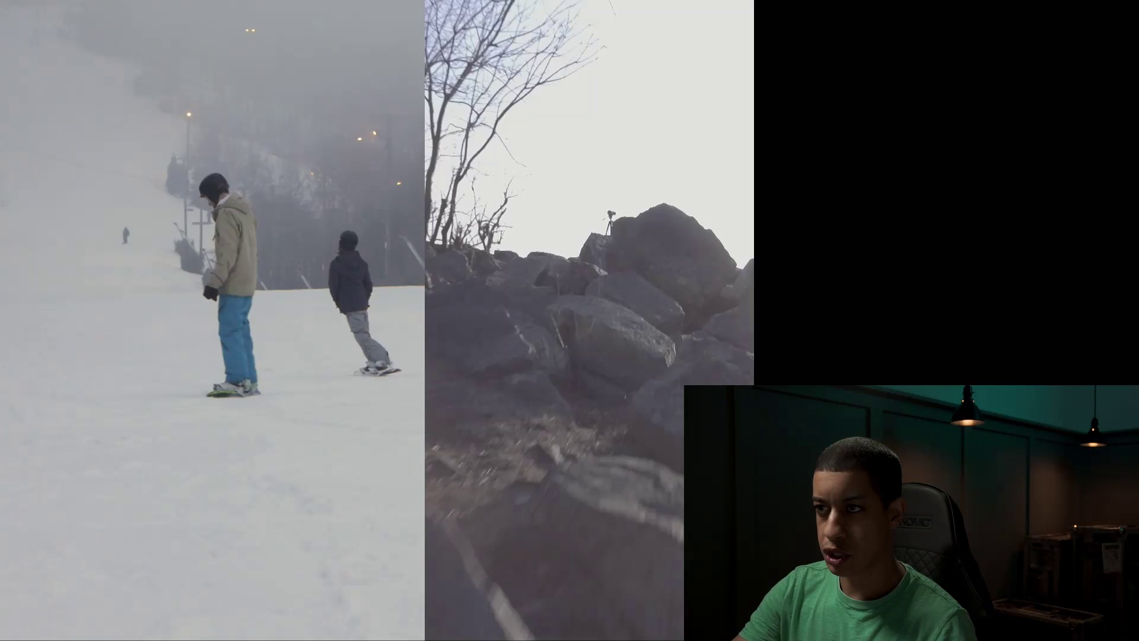
{"action": "key", "text": "Escape"}
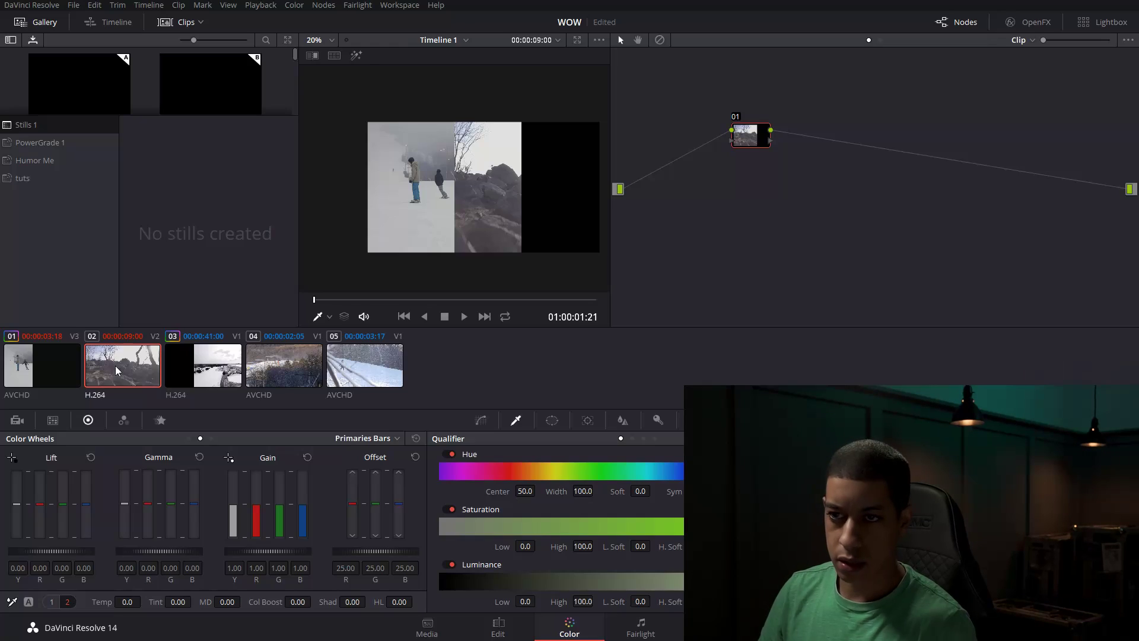
- Disable track V3 and grade the rocky clip to Lift -0.09, Gamma 0.04, Gain 1.20
{"action": "left_click", "coordinate": [497, 622]}
{"action": "left_click", "coordinate": [83, 513]}
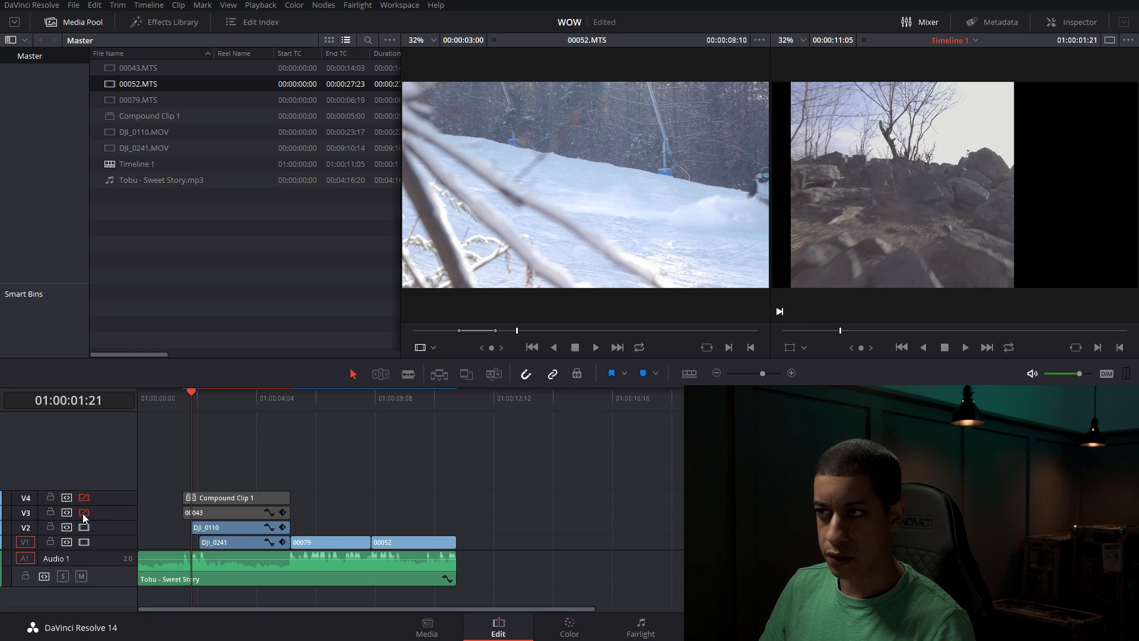
{"action": "left_click", "coordinate": [570, 628]}
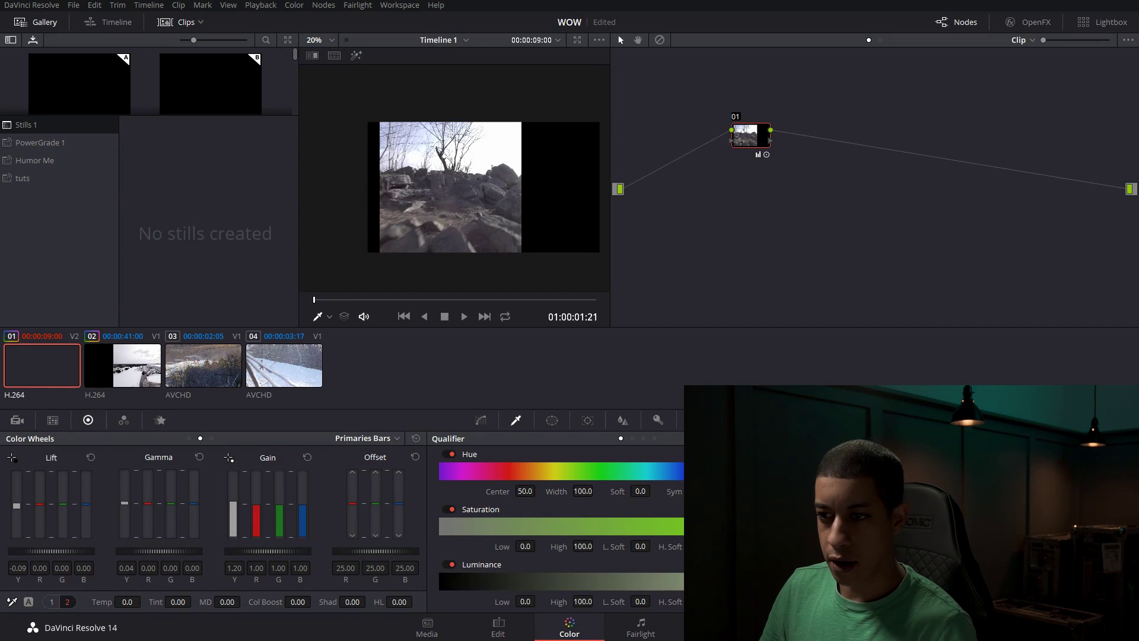
{"action": "left_click", "coordinate": [498, 626]}
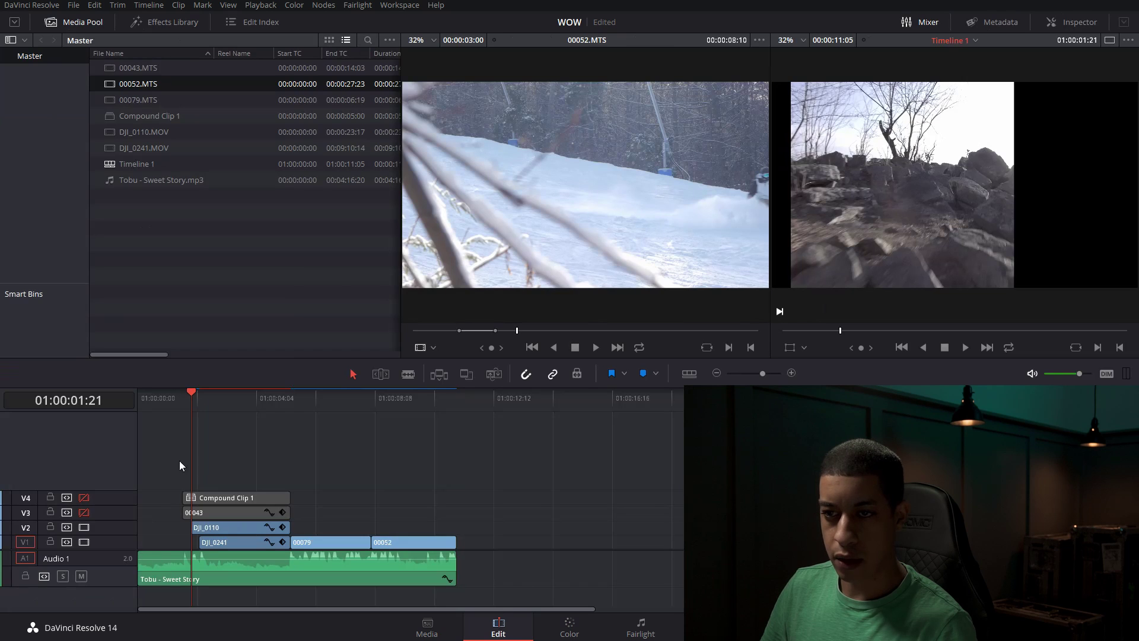
- Re-enable tracks V3 and V4 and play the NYC composite from earlier in the sequence
{"action": "left_click", "coordinate": [85, 513]}
{"action": "left_click", "coordinate": [85, 498]}
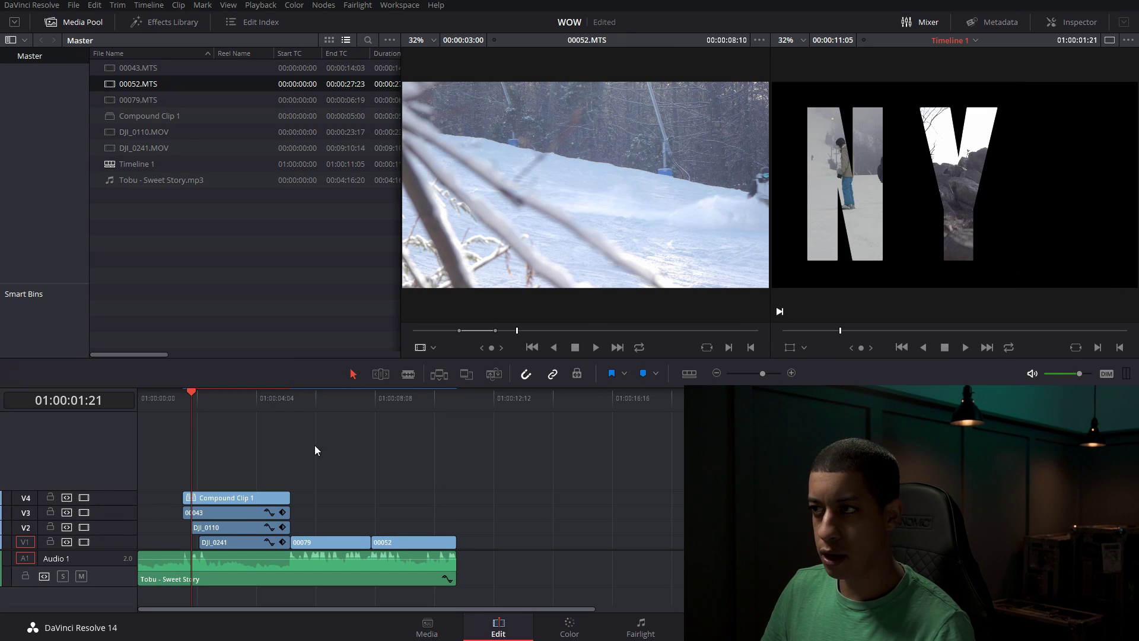
{"action": "left_click", "coordinate": [153, 399]}
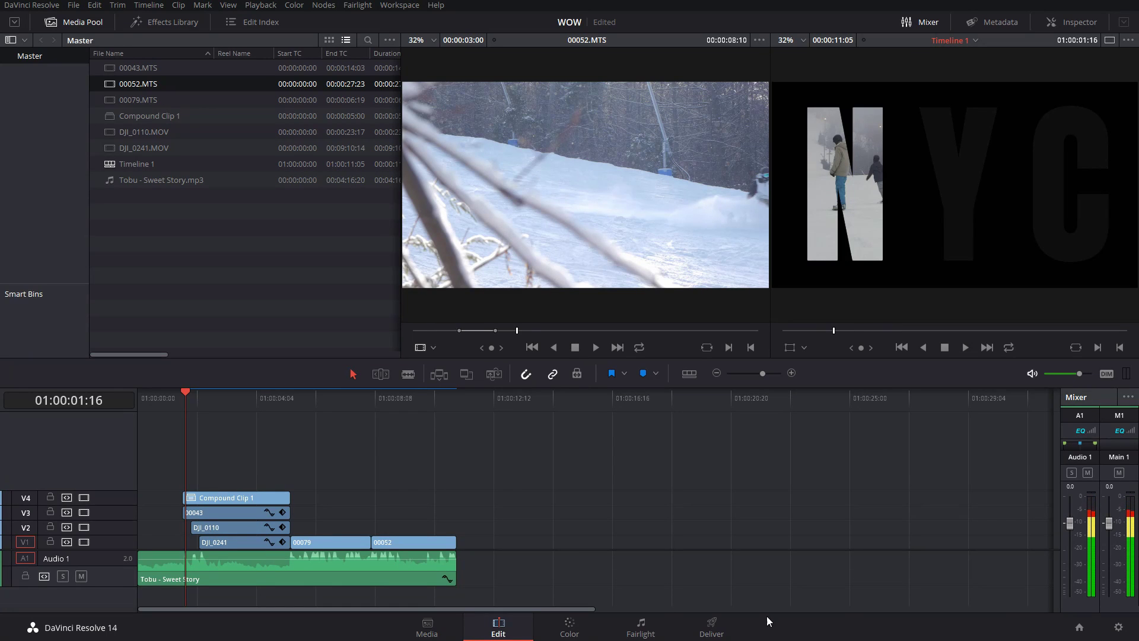
{"action": "left_click", "coordinate": [570, 632]}
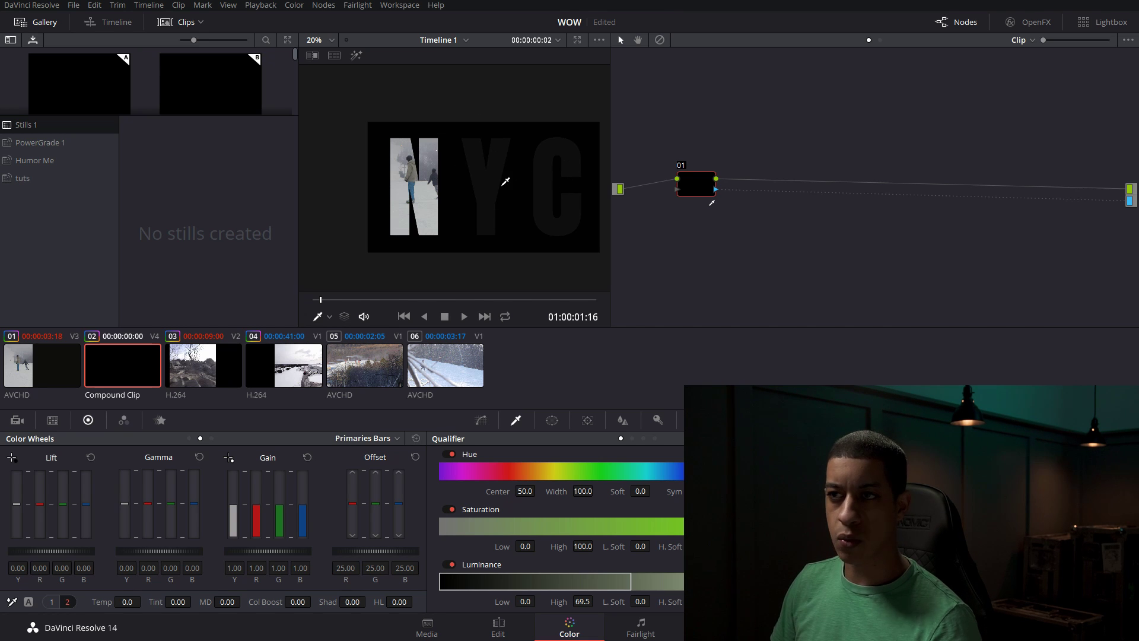
{"action": "left_click", "coordinate": [59, 377]}
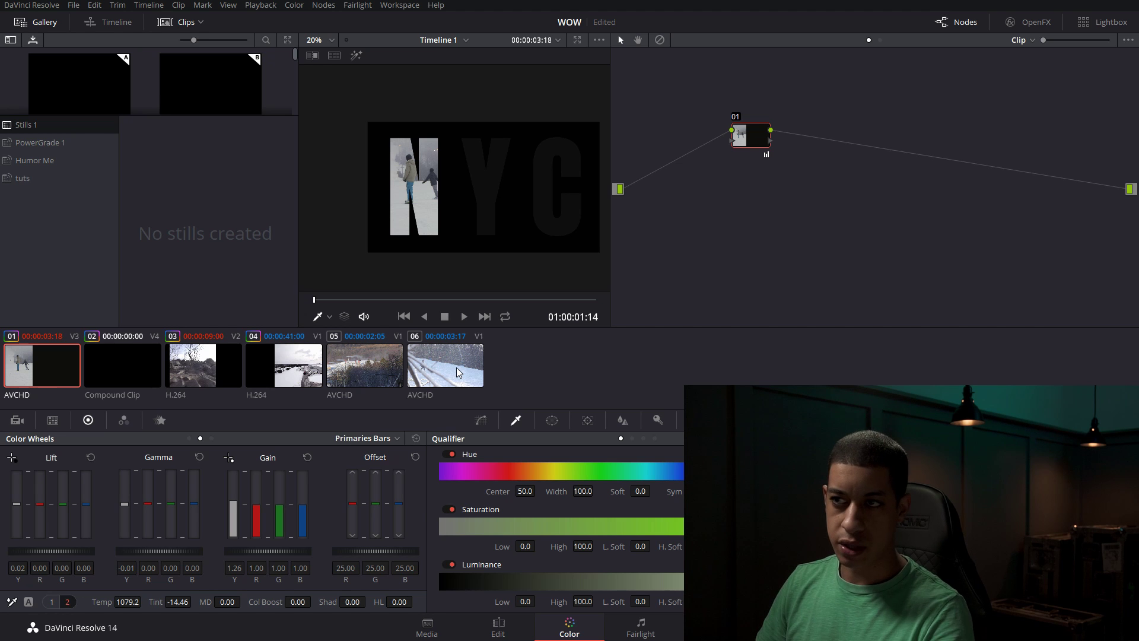
- Select the NYC compound clip and shift node 01 right to make room
{"action": "left_click", "coordinate": [140, 368]}
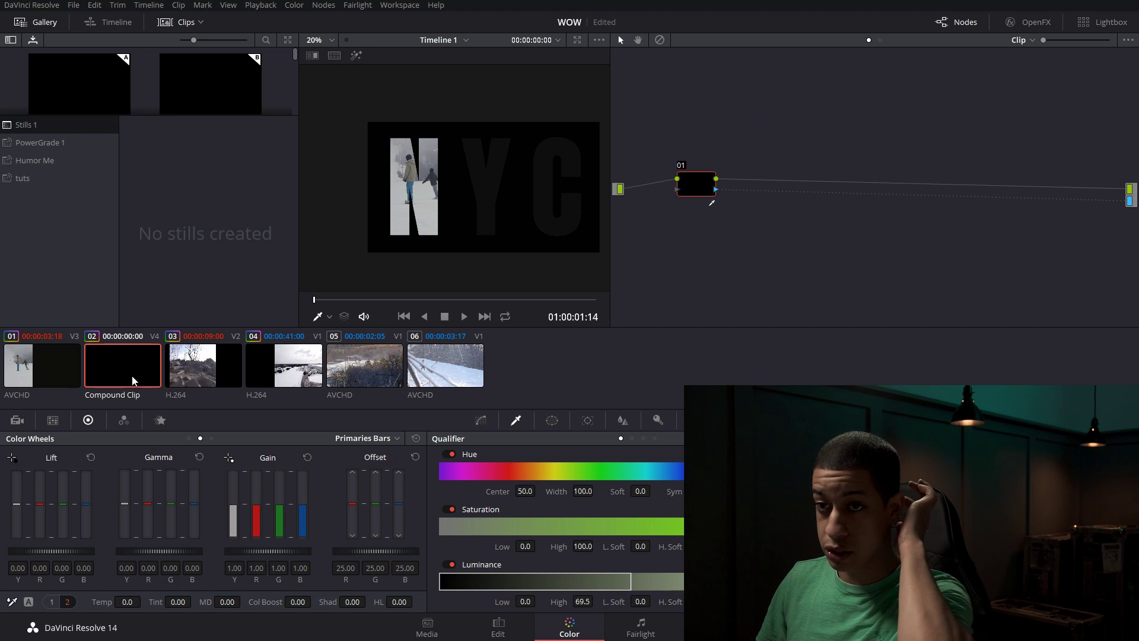
{"action": "left_click_drag", "start_coordinate": [675, 189], "coordinate": [749, 198]}
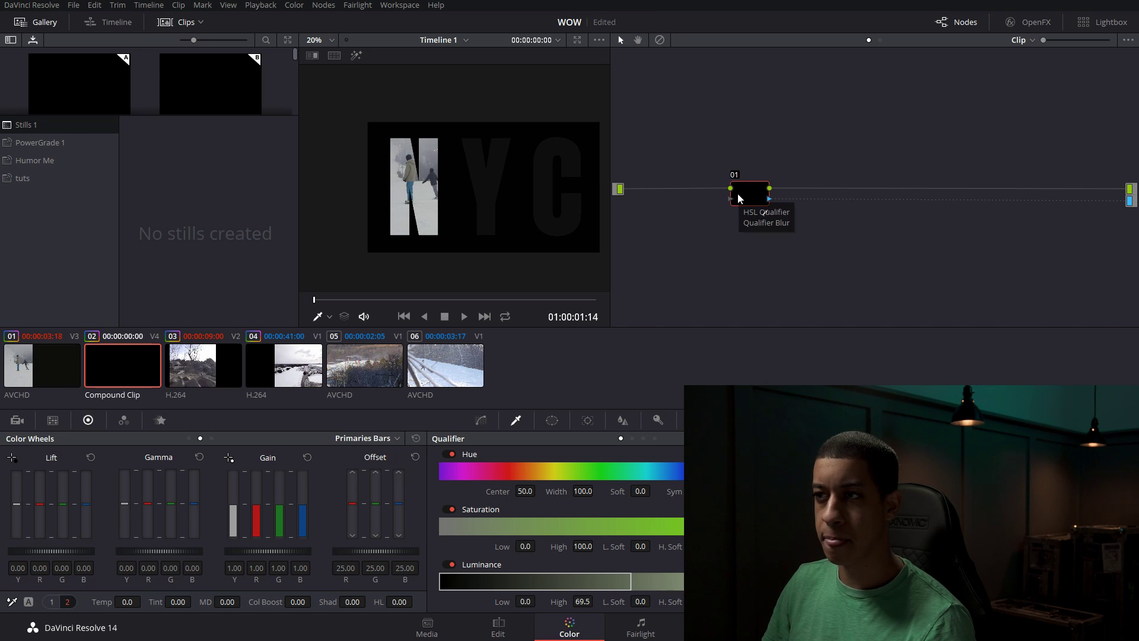
{"action": "right_click", "coordinate": [741, 194]}
{"action": "mouse_move", "coordinate": [806, 230]}
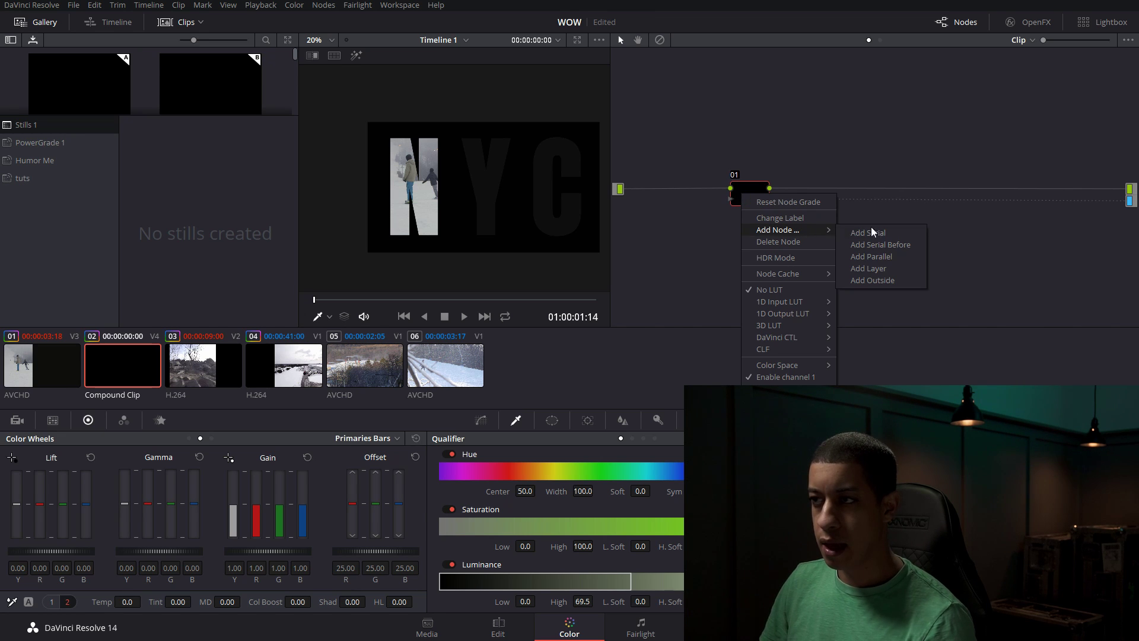
{"action": "left_click", "coordinate": [629, 184]}
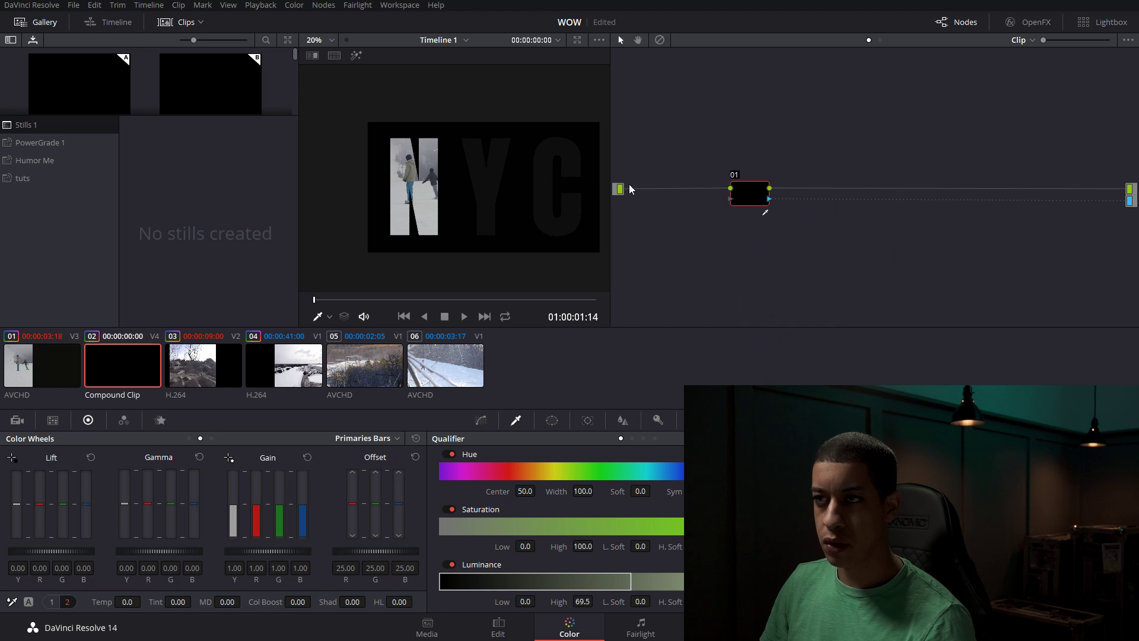
- Add node 02 in series before node 01 and place it to the left
{"action": "left_click", "coordinate": [331, 6]}
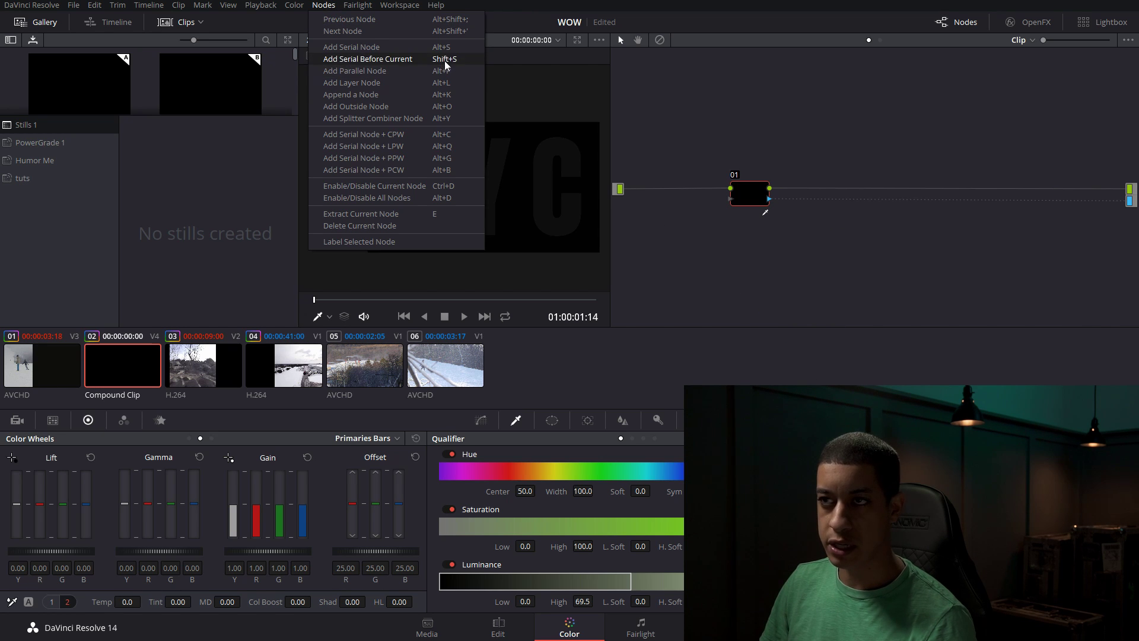
{"action": "left_click", "coordinate": [718, 217]}
{"action": "key", "text": "shift+s"}
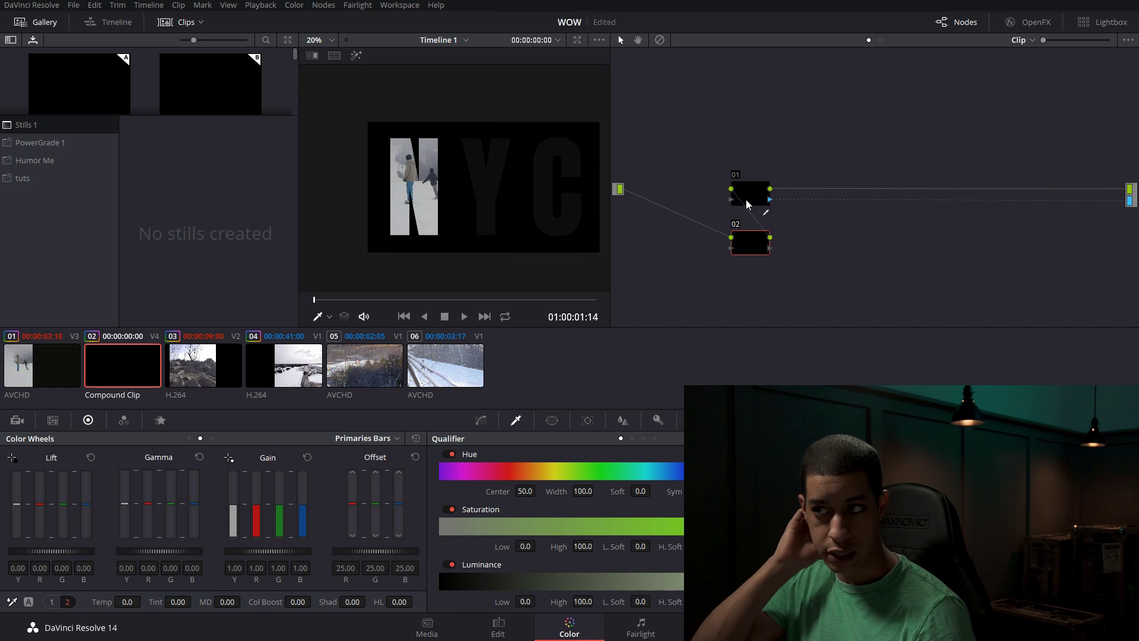
{"action": "left_click_drag", "start_coordinate": [748, 238], "coordinate": [664, 174]}
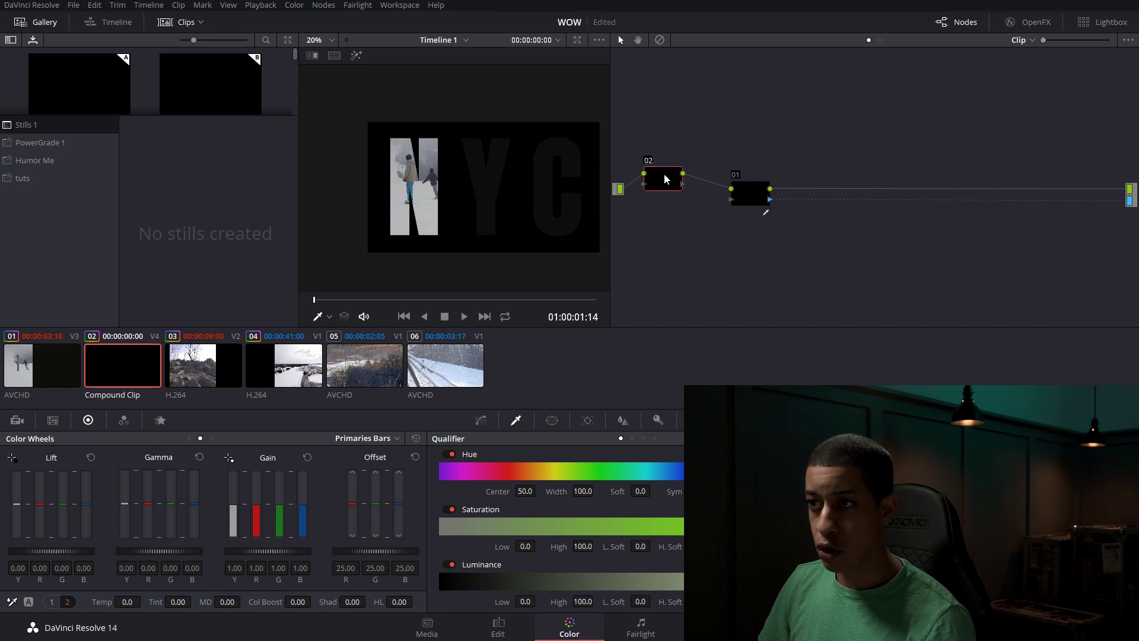
- Give node 02 a rectangular Linear window enlarged over the frame, with all softness at 0
{"action": "left_click_drag", "start_coordinate": [768, 196], "coordinate": [858, 202]}
{"action": "left_click_drag", "start_coordinate": [667, 177], "coordinate": [702, 200]}
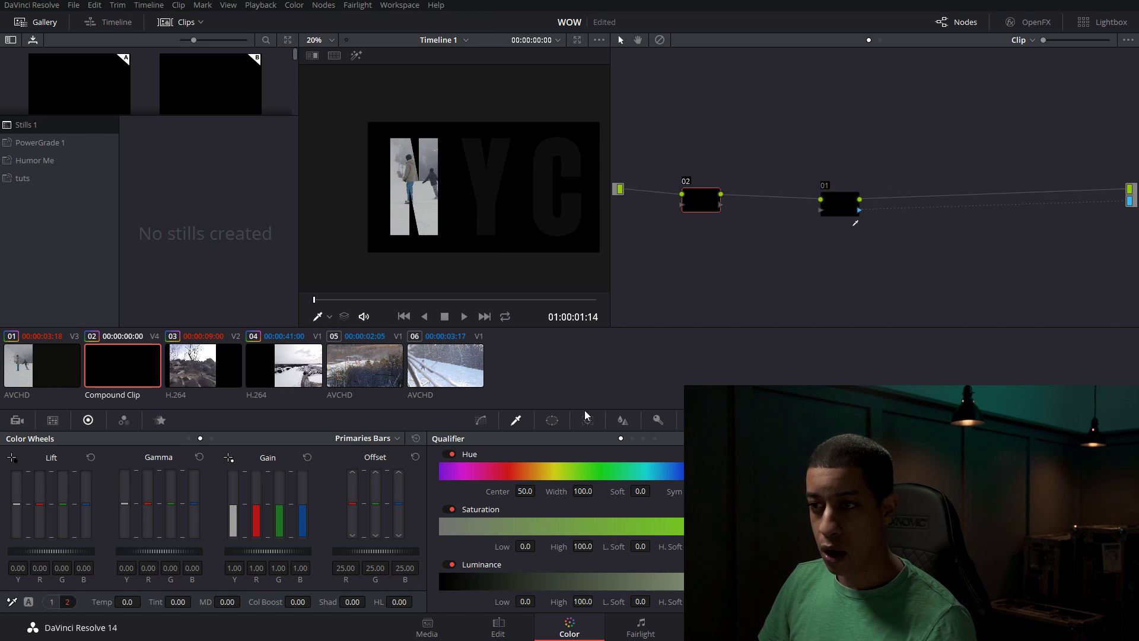
{"action": "left_click", "coordinate": [556, 421]}
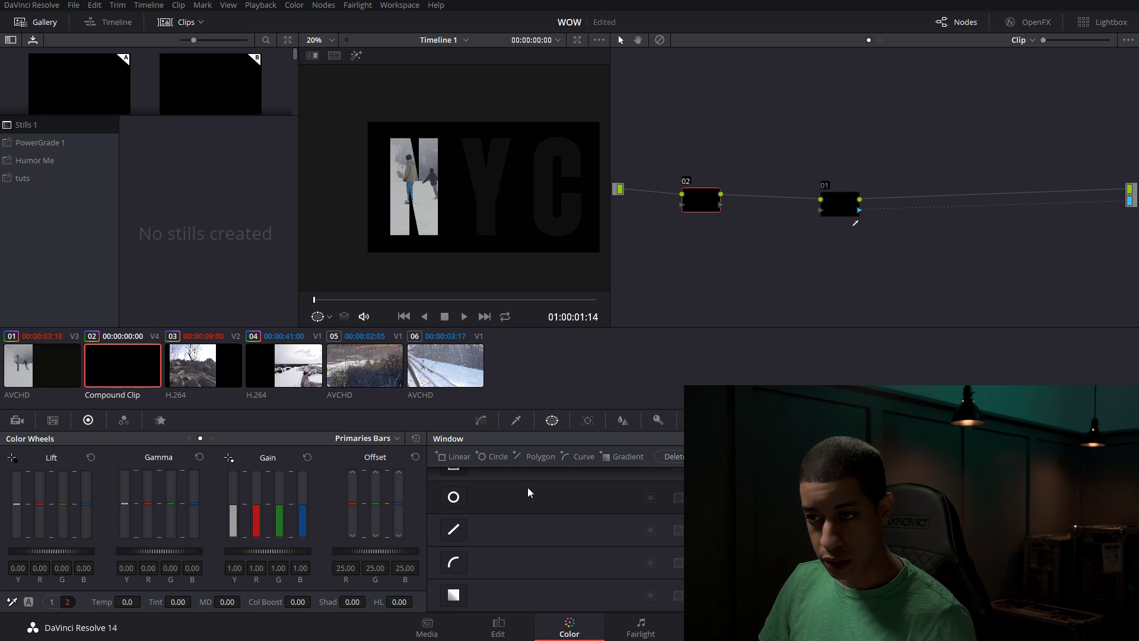
{"action": "left_click", "coordinate": [454, 483]}
{"action": "scroll", "coordinate": [471, 178], "scroll_direction": "down", "scroll_amount": 3}
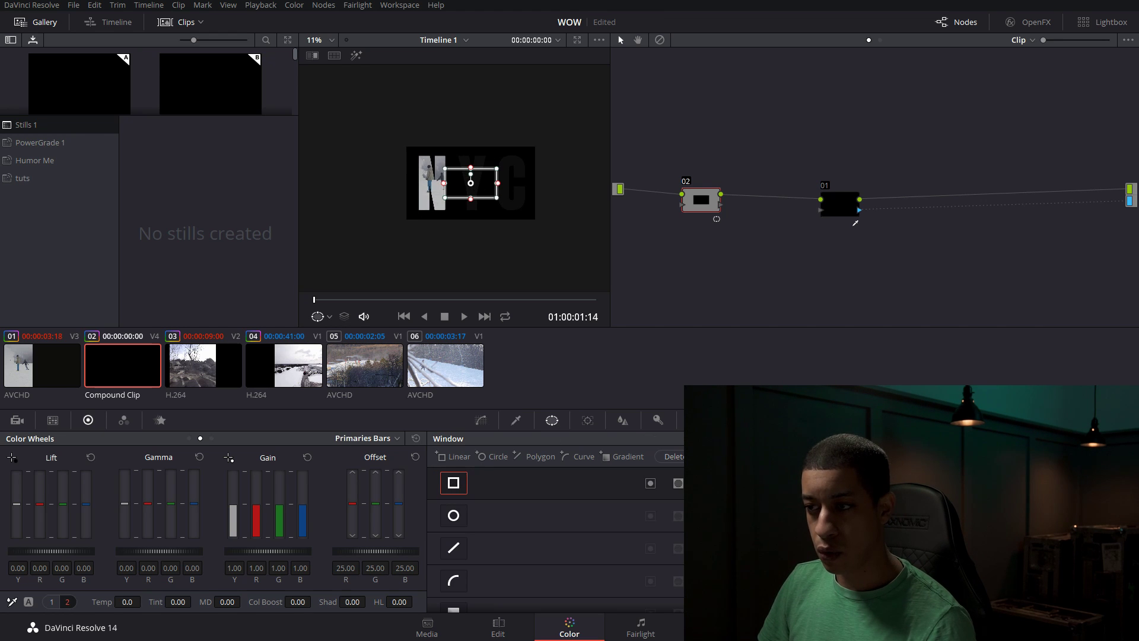
{"action": "left_click_drag", "start_coordinate": [498, 198], "coordinate": [549, 227]}
{"action": "left_click_drag", "start_coordinate": [757, 535], "coordinate": [733, 552]}
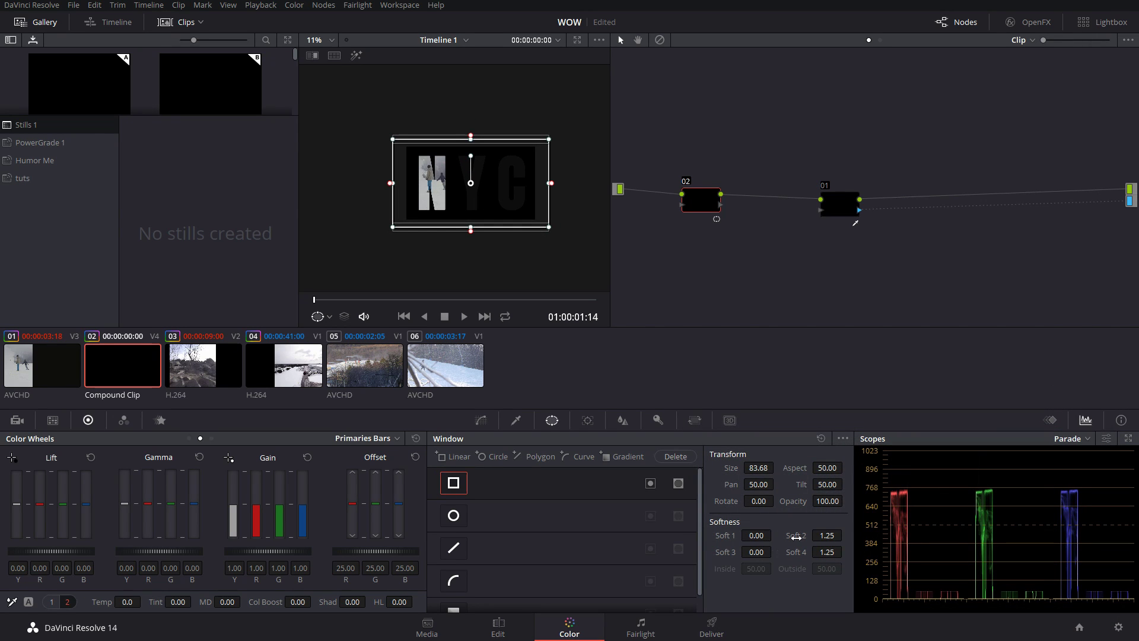
{"action": "left_click_drag", "start_coordinate": [827, 535], "coordinate": [804, 552]}
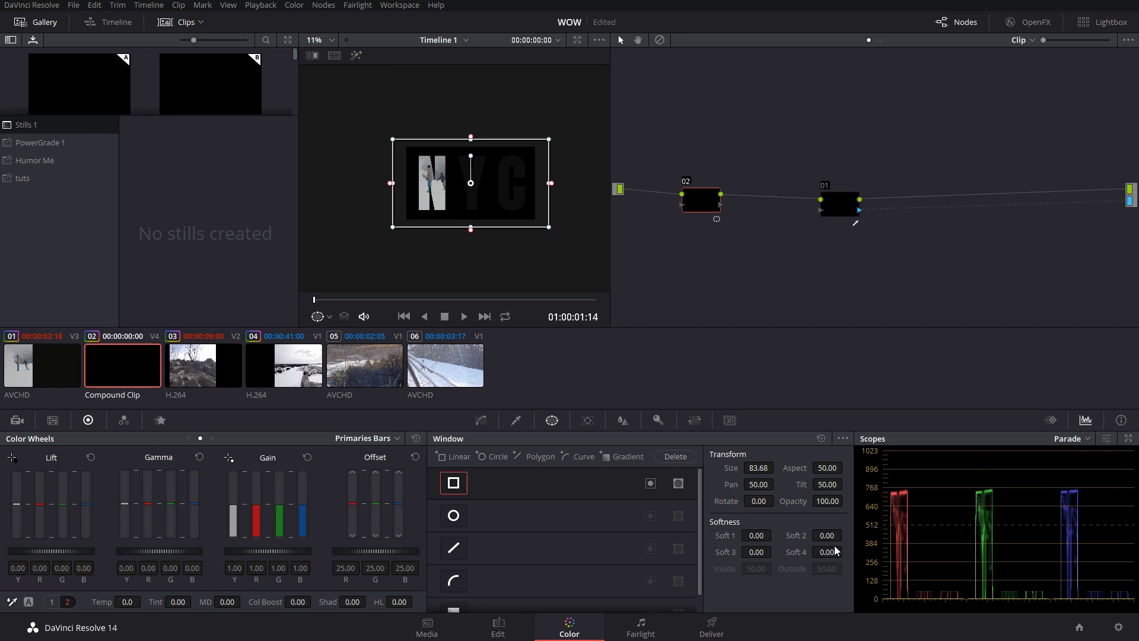
{"action": "scroll", "coordinate": [465, 213], "scroll_direction": "up", "scroll_amount": 2}
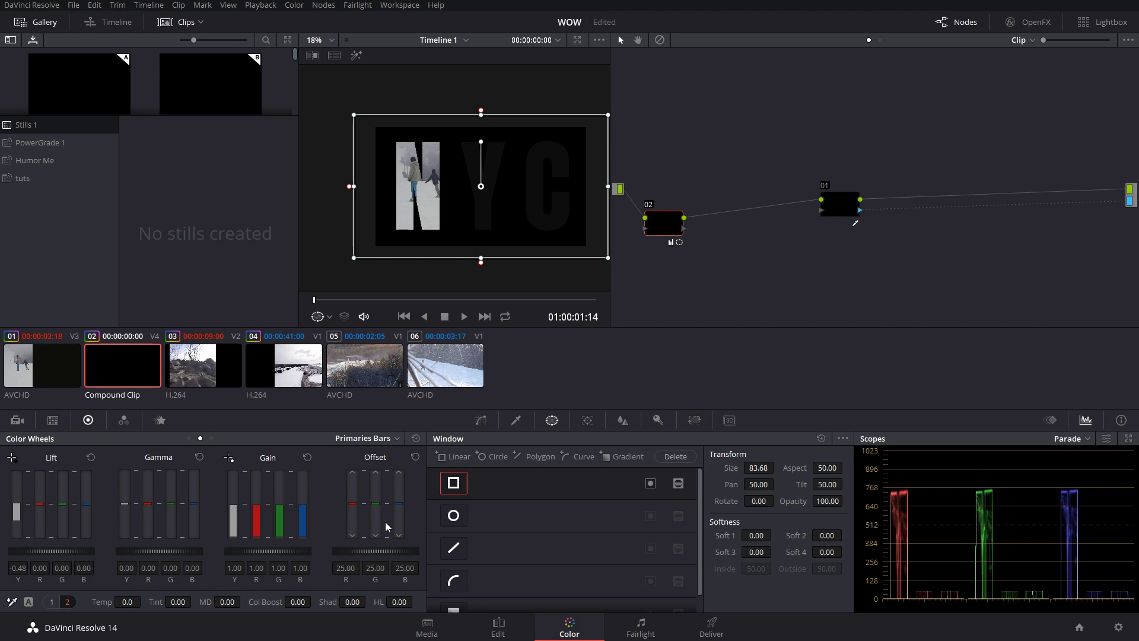
- Lower node 02's master Offset to about -156 RGB, blacking out the frame
{"action": "scroll", "coordinate": [386, 522], "scroll_direction": "down", "scroll_amount": 10}
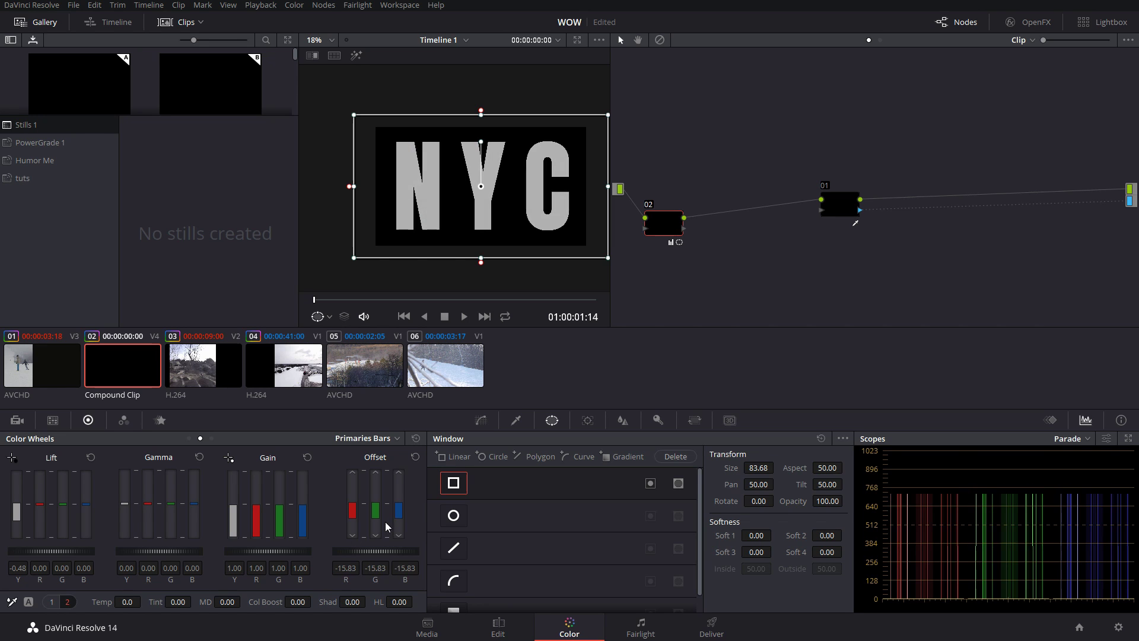
{"action": "scroll", "coordinate": [386, 521], "scroll_direction": "down", "scroll_amount": 10}
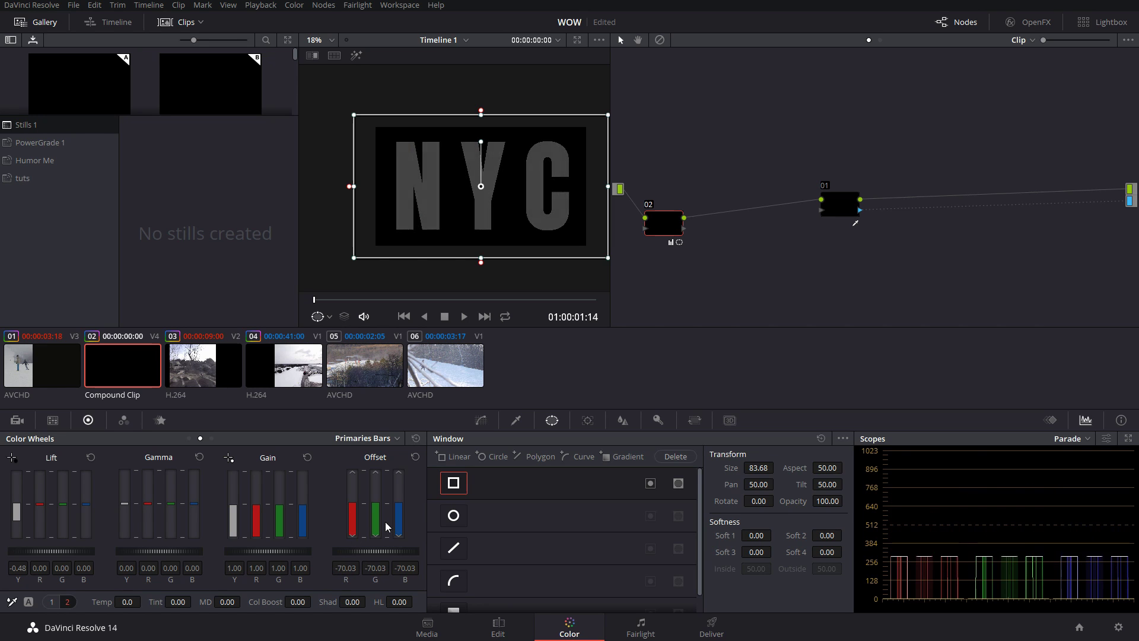
{"action": "scroll", "coordinate": [386, 522], "scroll_direction": "down", "scroll_amount": 10}
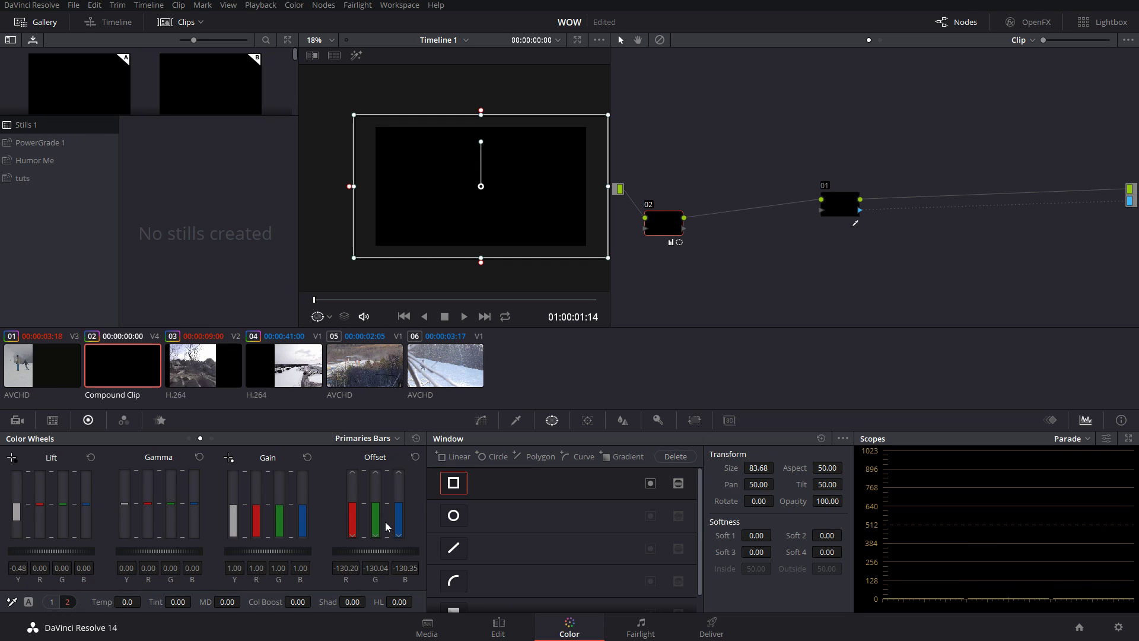
{"action": "scroll", "coordinate": [386, 521], "scroll_direction": "down", "scroll_amount": 3}
{"action": "left_click", "coordinate": [123, 23]}
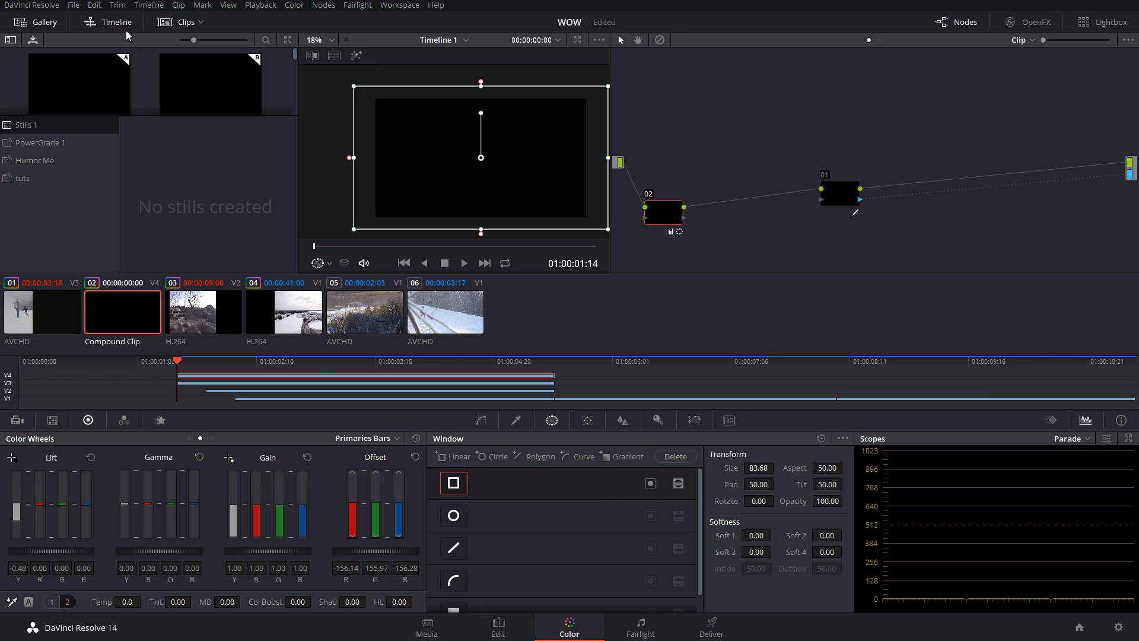
- Switch the window tracker to Frame mode and nudge the rectangle slightly right and down
{"action": "left_click", "coordinate": [589, 421]}
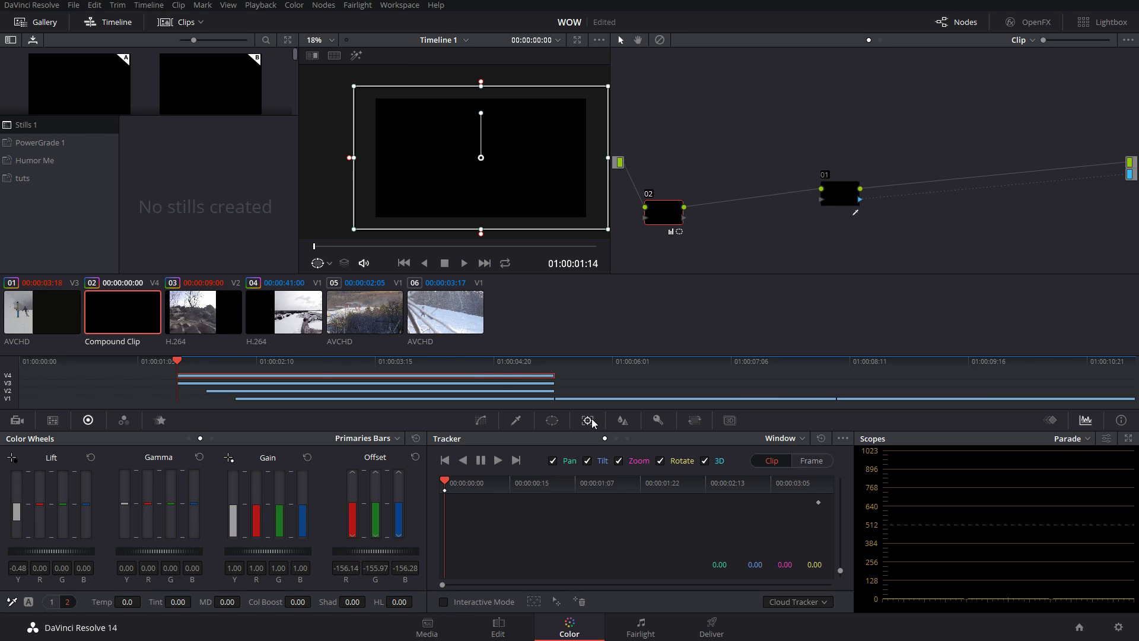
{"action": "left_click", "coordinate": [823, 467]}
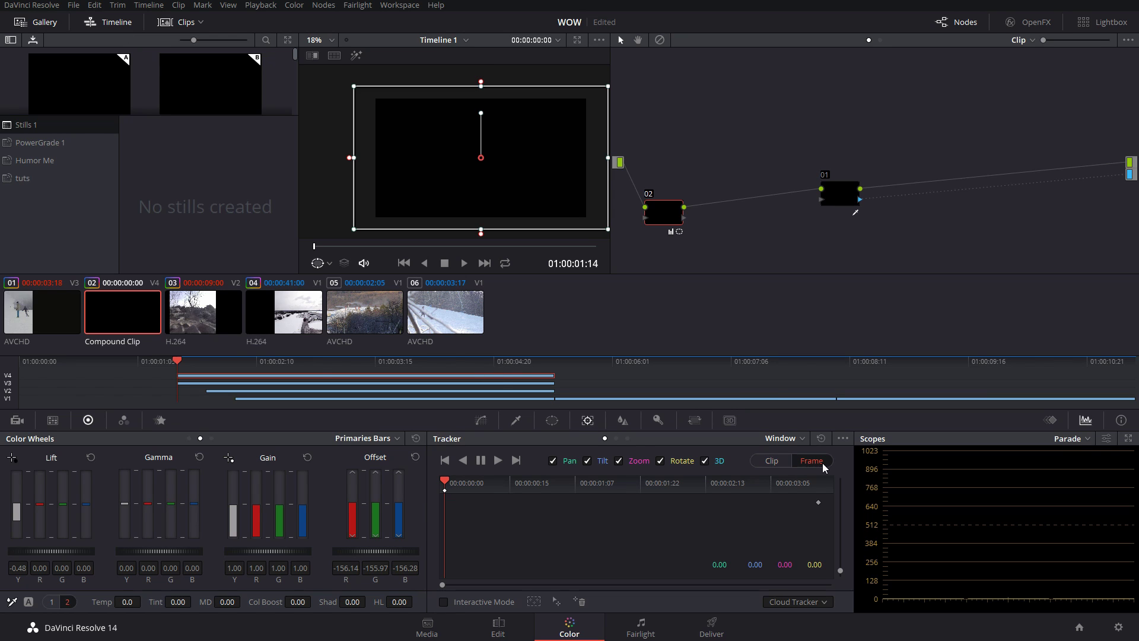
{"action": "scroll", "coordinate": [478, 182], "scroll_direction": "down", "scroll_amount": 2}
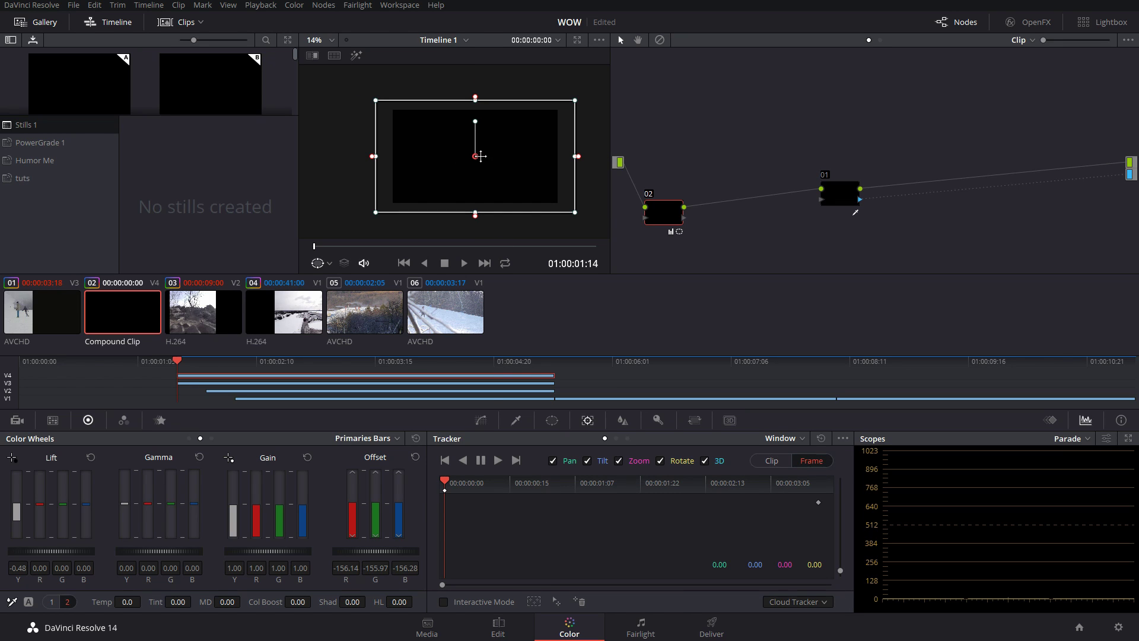
{"action": "left_click_drag", "start_coordinate": [476, 156], "coordinate": [488, 161]}
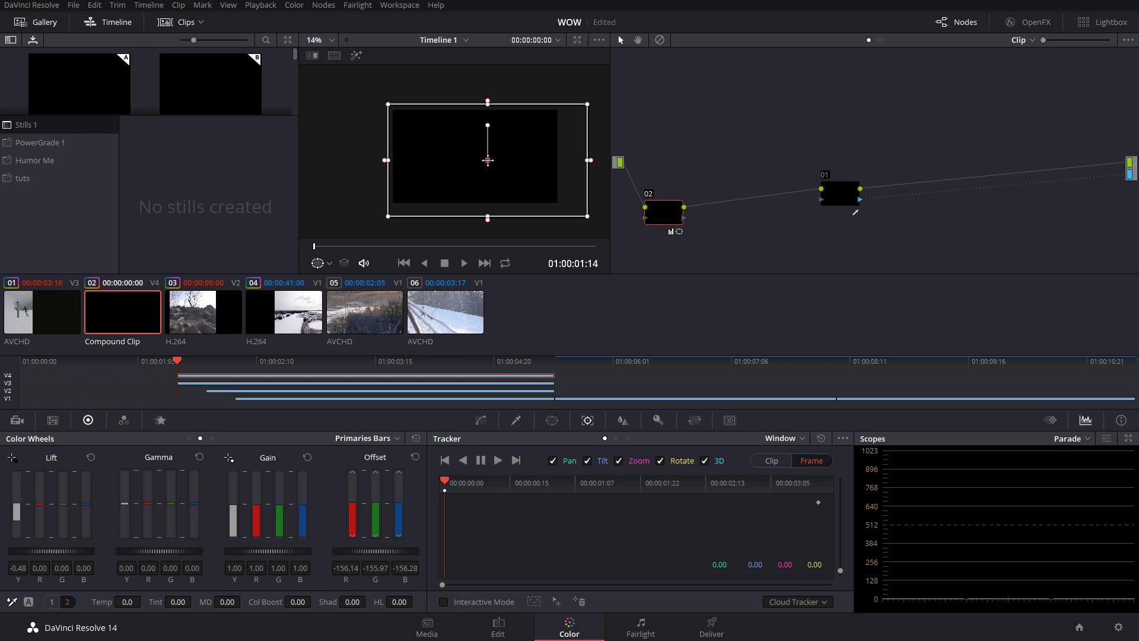
{"action": "left_click", "coordinate": [520, 629]}
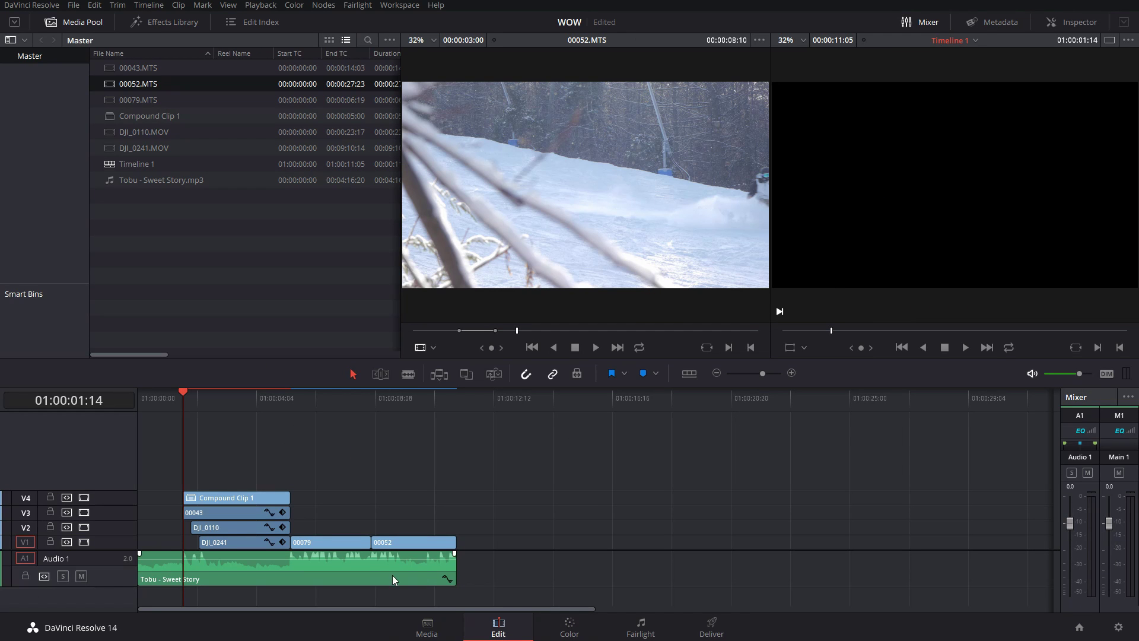
- Park the playhead on 01:00:01:14, the compound clip's first frame, then resume grading
{"action": "key", "text": "Left"}
{"action": "key", "text": "Right"}
{"action": "key", "text": "Right"}
{"action": "key", "text": "Right"}
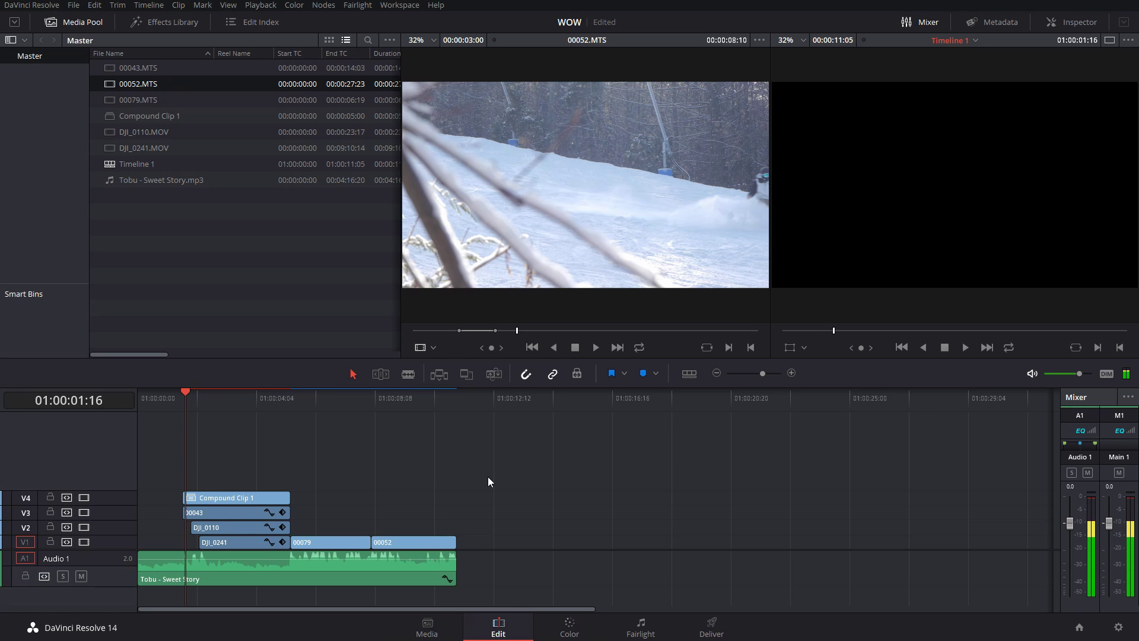
{"action": "left_click", "coordinate": [791, 372]}
{"action": "left_click", "coordinate": [793, 373]}
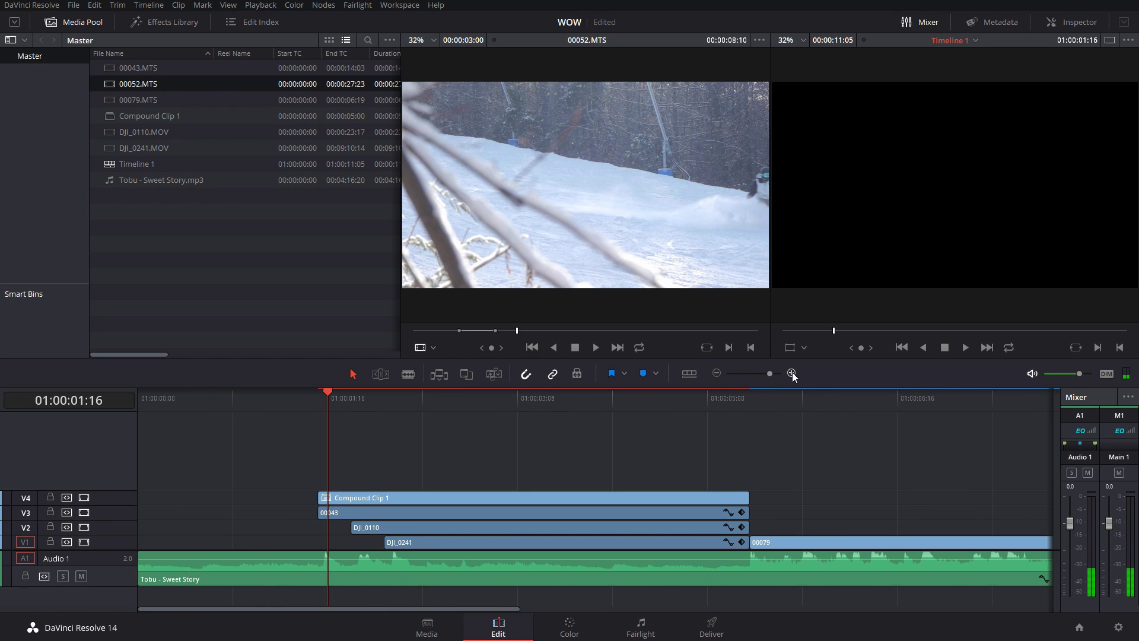
{"action": "key", "text": "Left"}
{"action": "key", "text": "Left"}
{"action": "key", "text": "Right"}
{"action": "key", "text": "Left"}
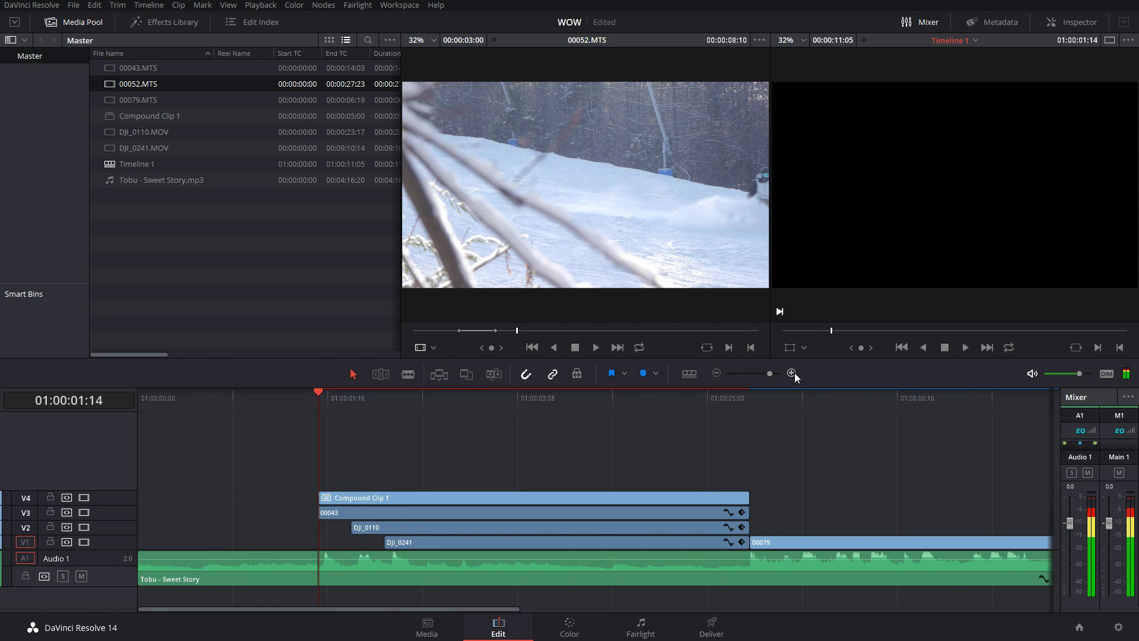
{"action": "key", "text": "shift+6"}
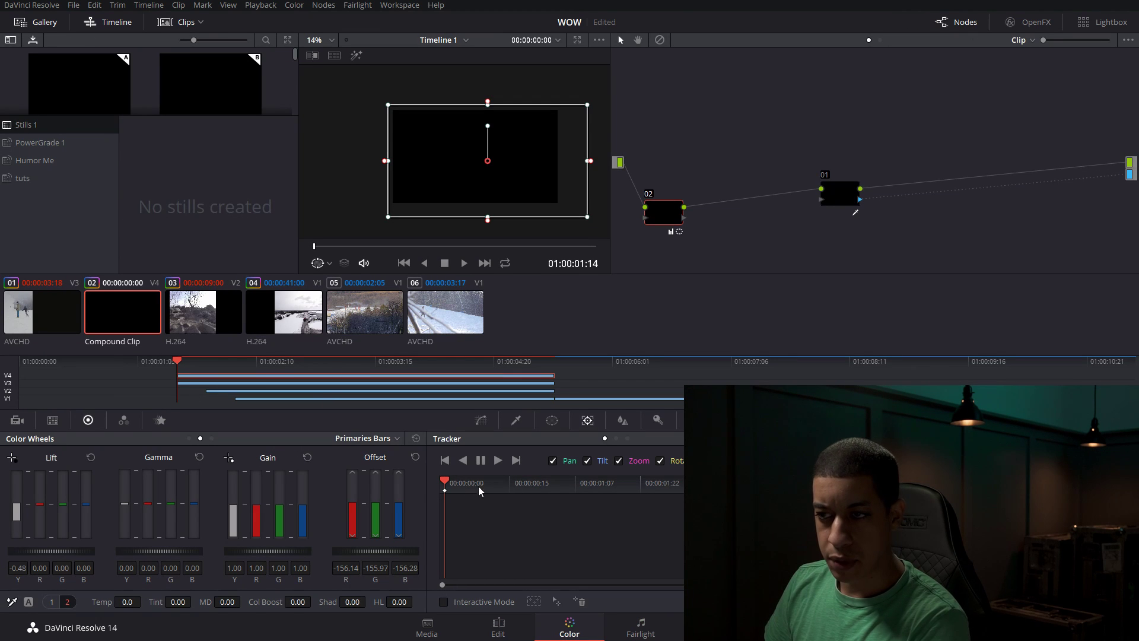
- Keyframe the window sliding right on the next frame to reveal the letter N
{"action": "key", "text": "Right"}
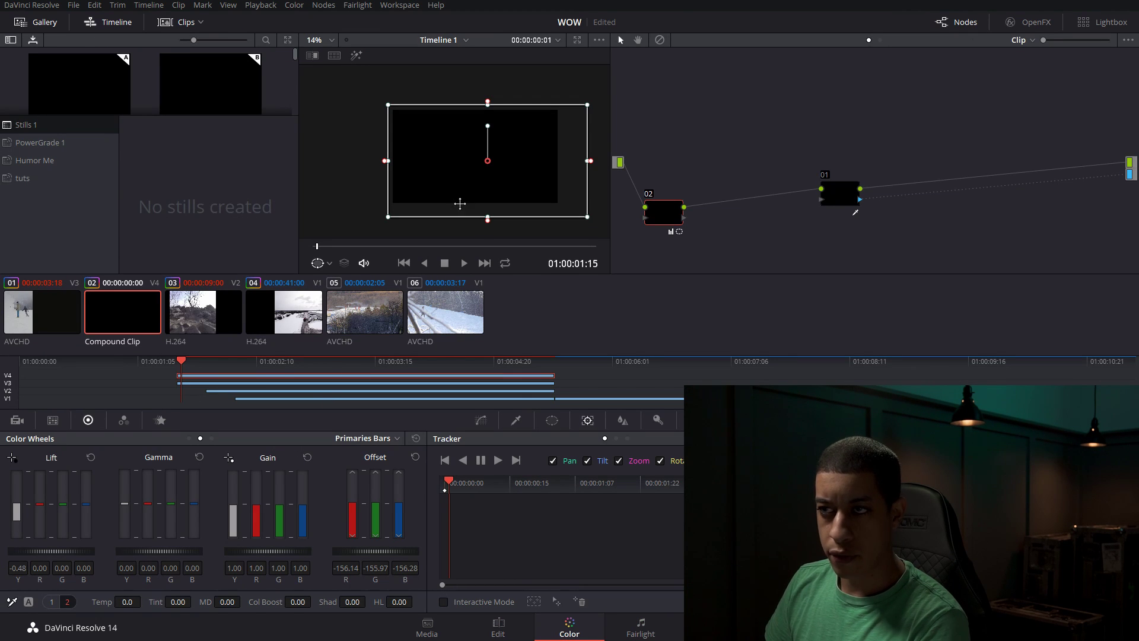
{"action": "left_click_drag", "start_coordinate": [488, 161], "coordinate": [551, 160]}
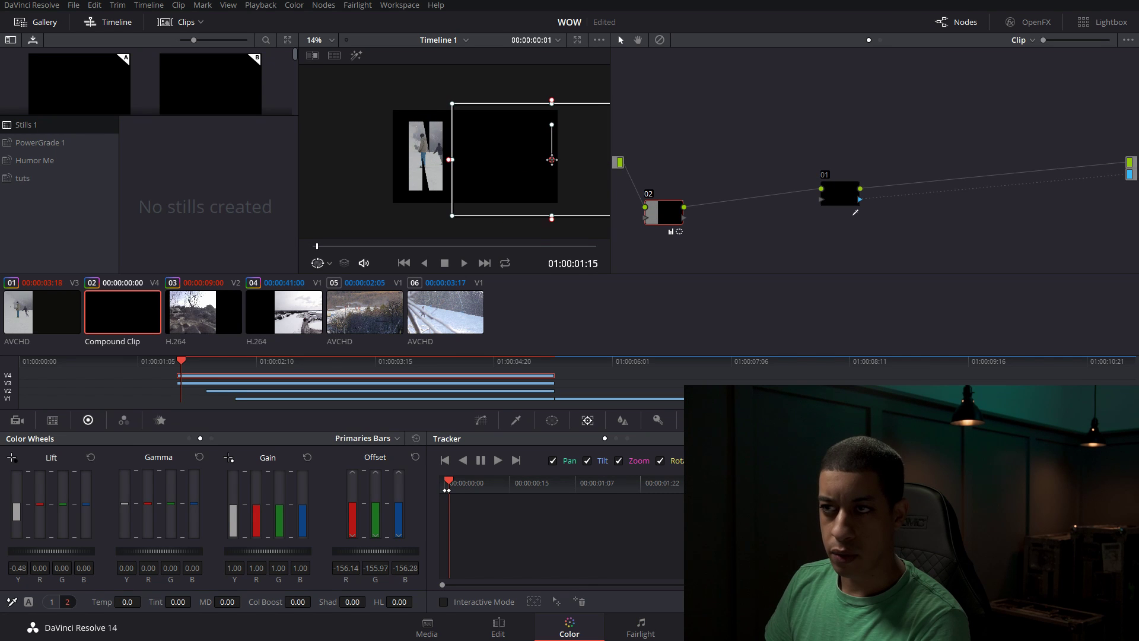
{"action": "left_click", "coordinate": [203, 360]}
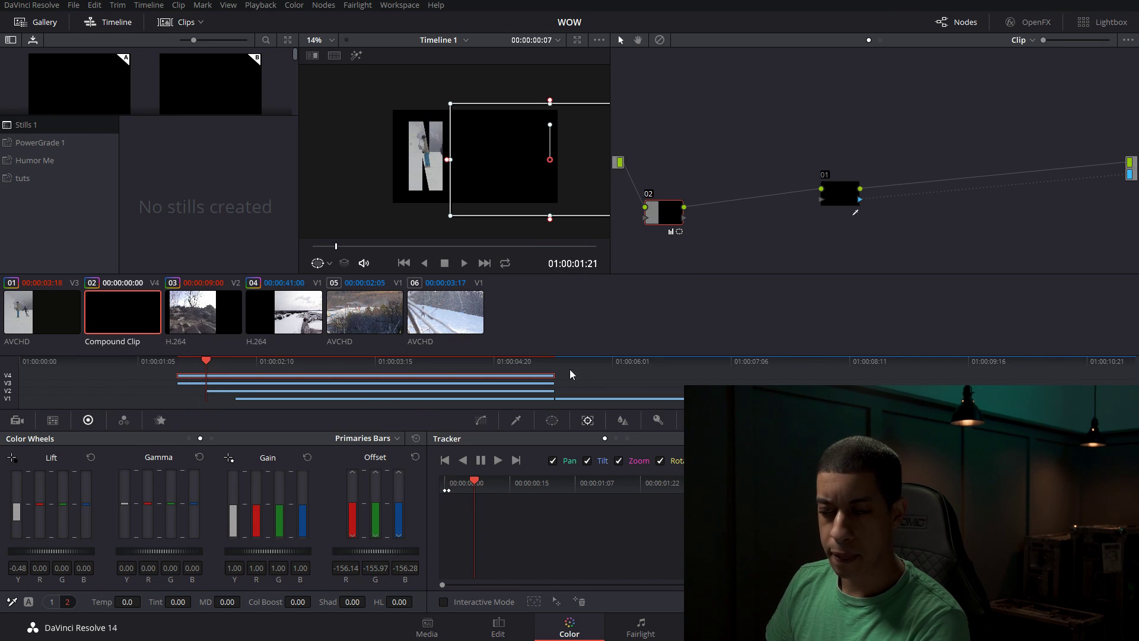
{"action": "left_click_drag", "start_coordinate": [552, 161], "coordinate": [547, 159]}
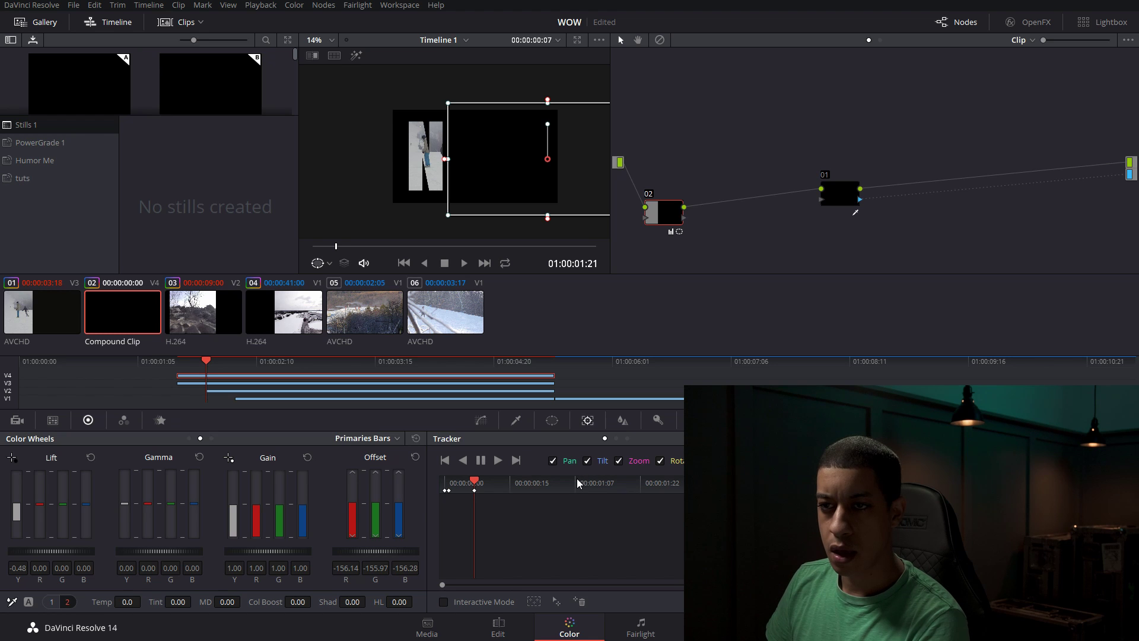
- Slide the window further right one frame later to reveal the letter Y
{"action": "key", "text": "Right"}
{"action": "left_click_drag", "start_coordinate": [547, 159], "coordinate": [602, 158]}
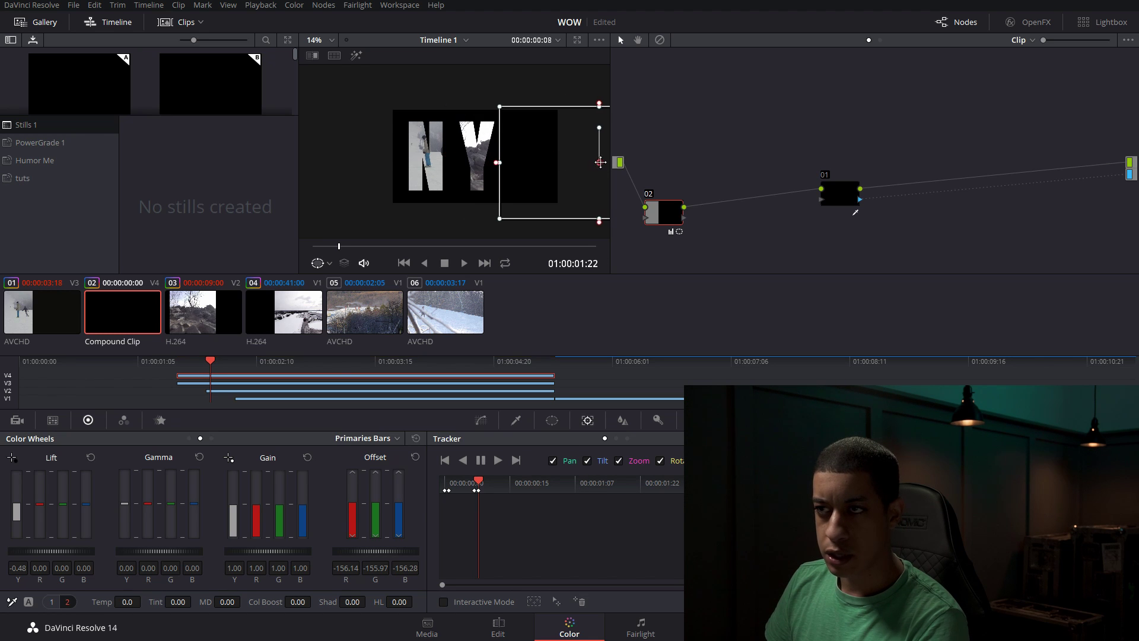
{"action": "scroll", "coordinate": [540, 170], "scroll_direction": "down", "scroll_amount": 1}
{"action": "scroll", "coordinate": [540, 170], "scroll_direction": "down", "scroll_amount": 1}
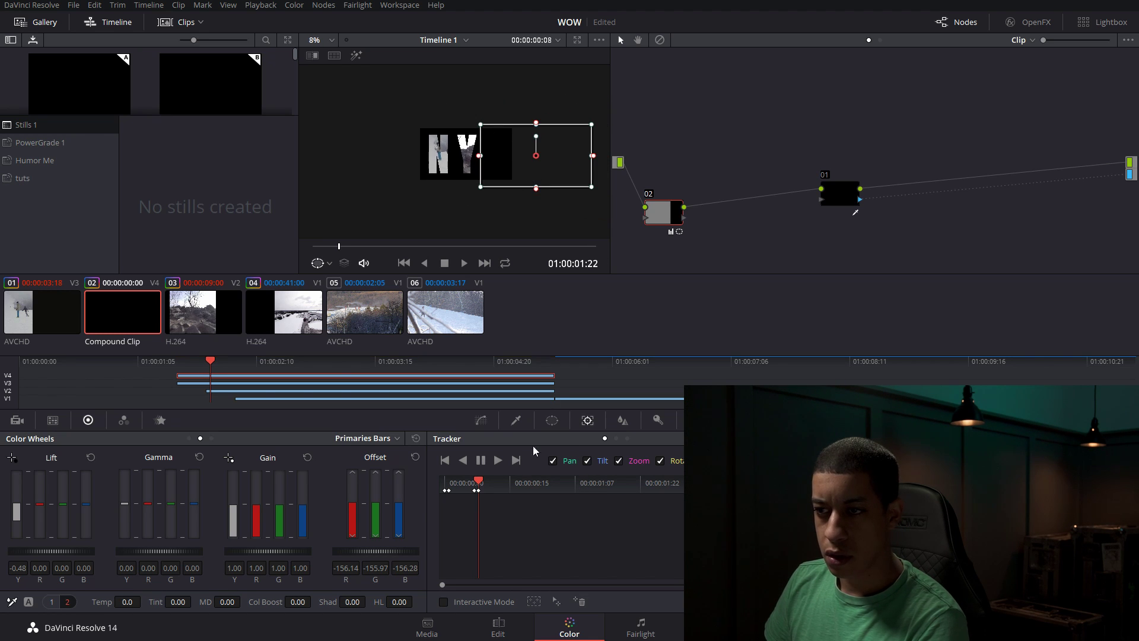
- Keyframe the mask at 01:00:02:04, then slide it right next frame to reveal C
{"action": "left_click_drag", "start_coordinate": [478, 482], "coordinate": [525, 481]}
{"action": "left_click", "coordinate": [240, 363]}
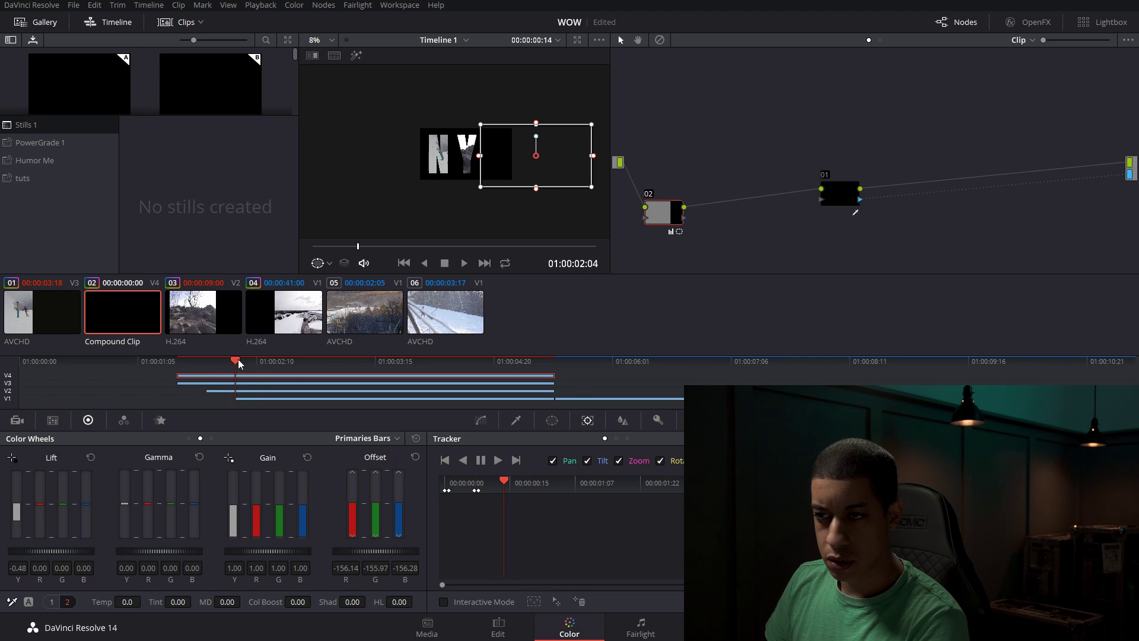
{"action": "left_click_drag", "start_coordinate": [536, 155], "coordinate": [536, 152]}
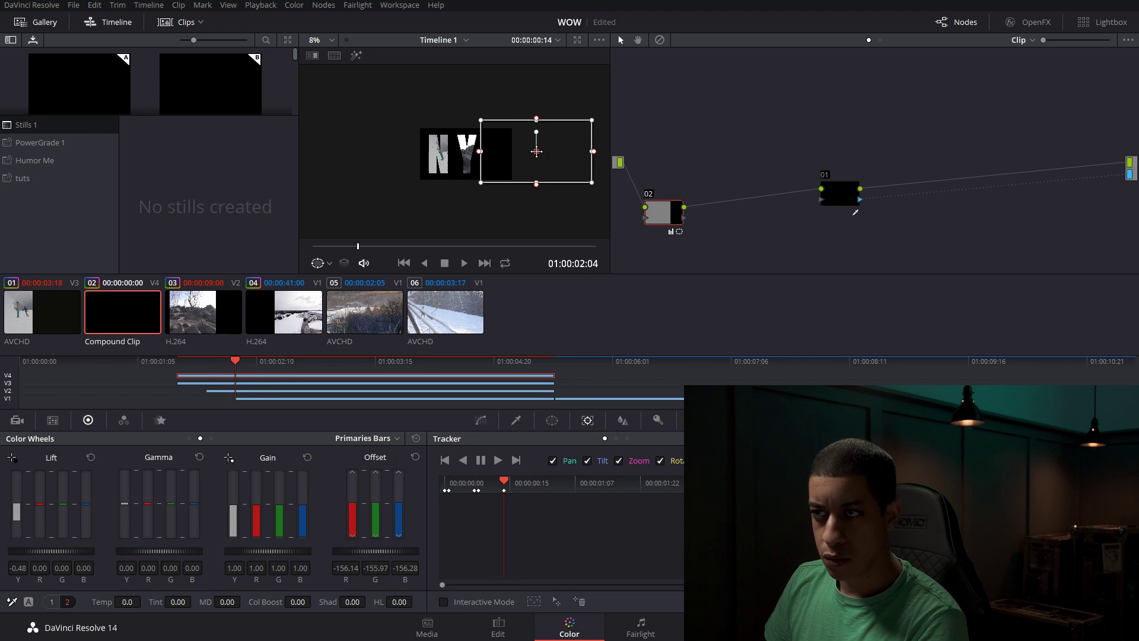
{"action": "key", "text": "Right"}
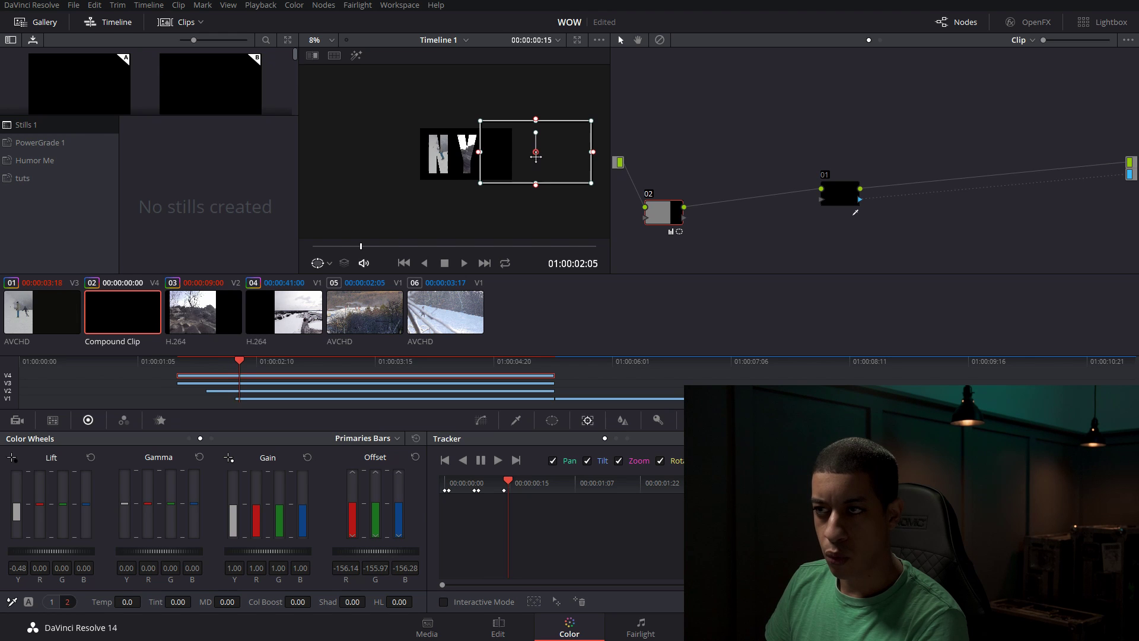
{"action": "left_click_drag", "start_coordinate": [537, 156], "coordinate": [574, 156]}
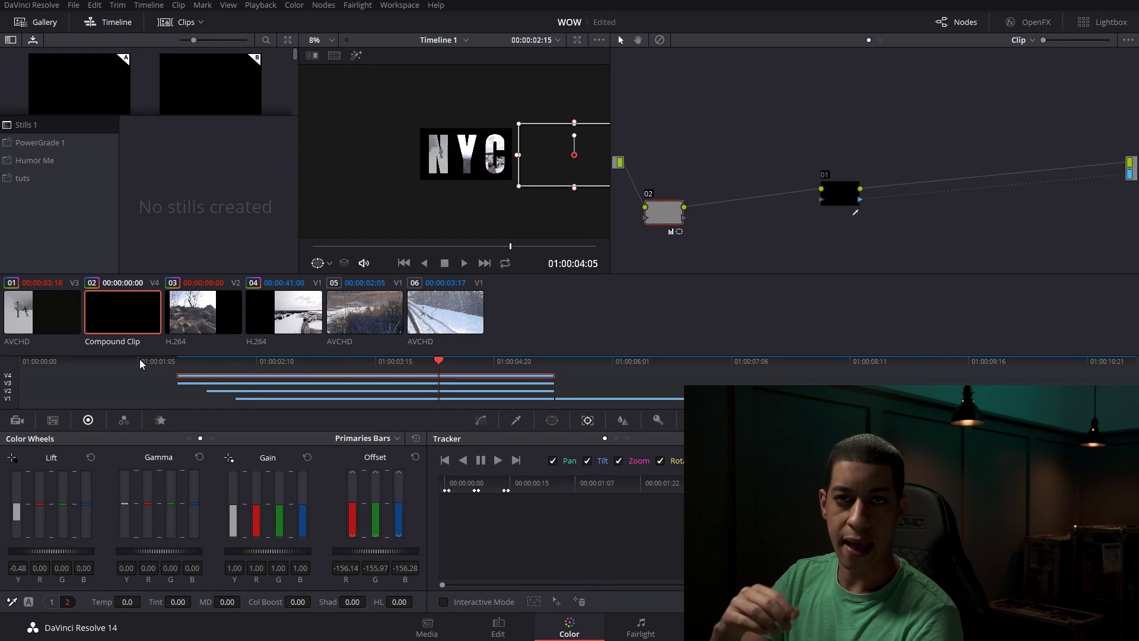
- Play the NYC reveal from the title start in the enhanced viewer, then rewind
{"action": "left_click", "coordinate": [174, 367]}
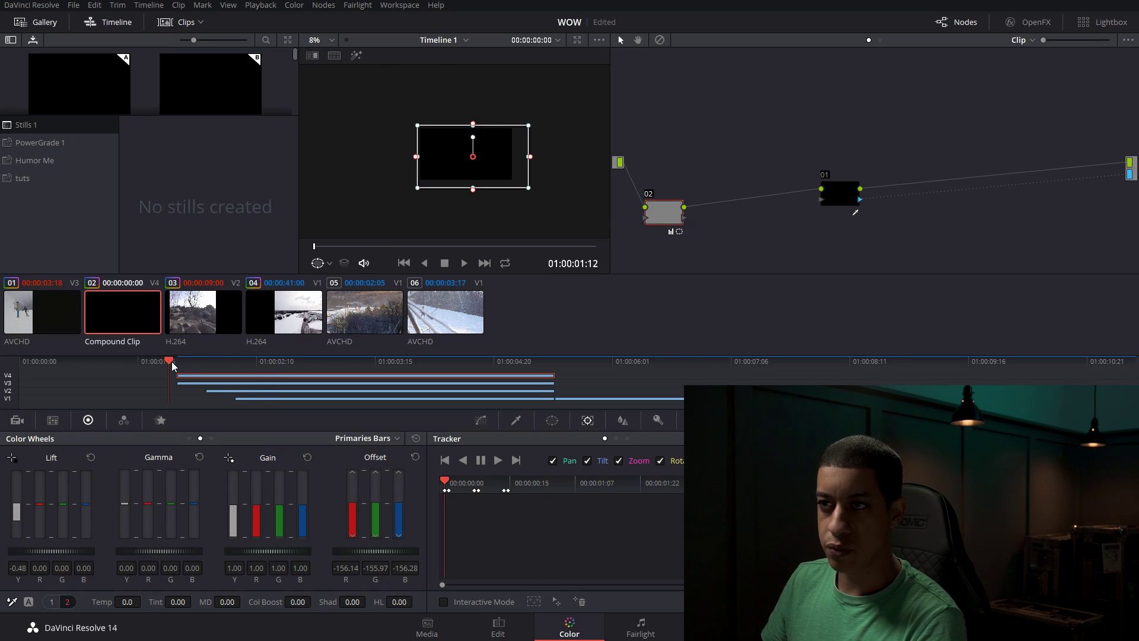
{"action": "key", "text": "alt+f"}
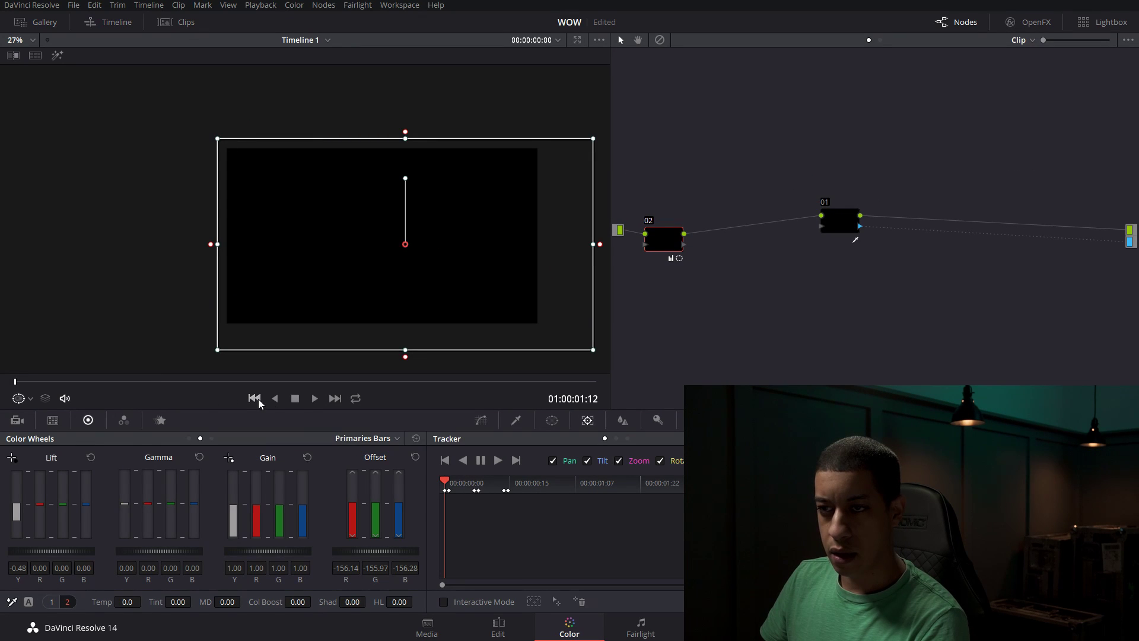
{"action": "left_click", "coordinate": [315, 399]}
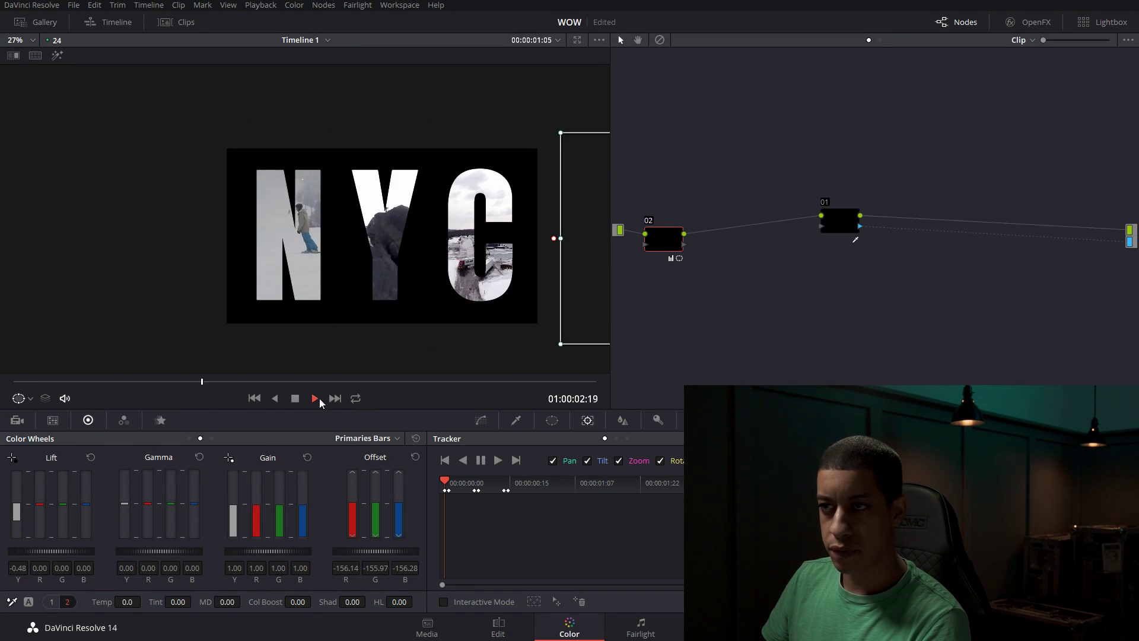
{"action": "left_click", "coordinate": [313, 401]}
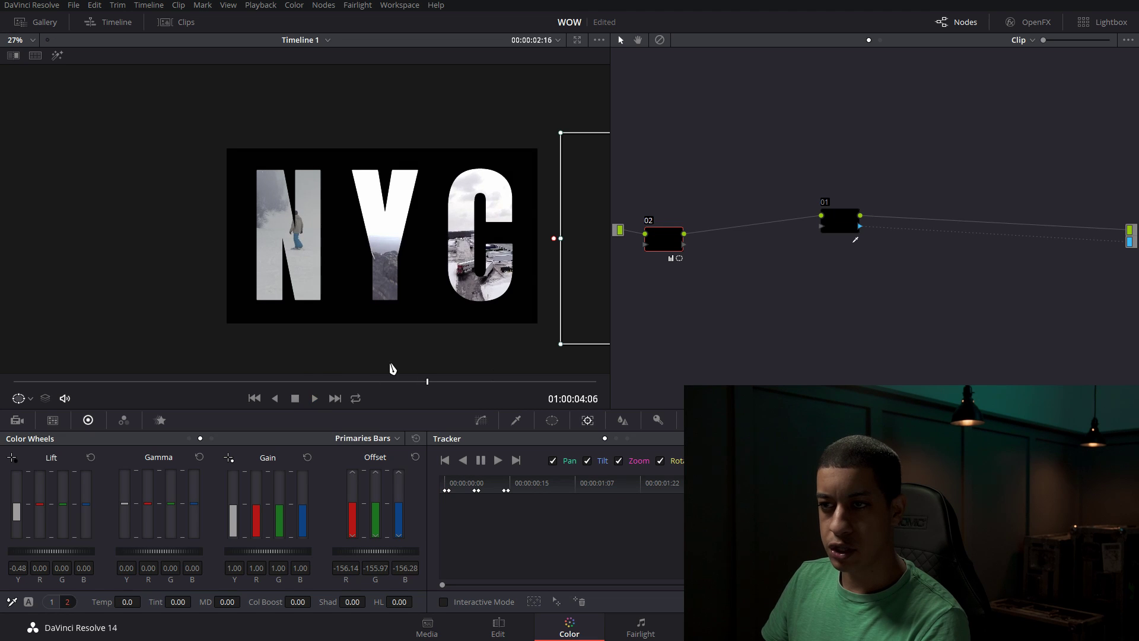
{"action": "left_click_drag", "start_coordinate": [307, 382], "coordinate": [24, 383]}
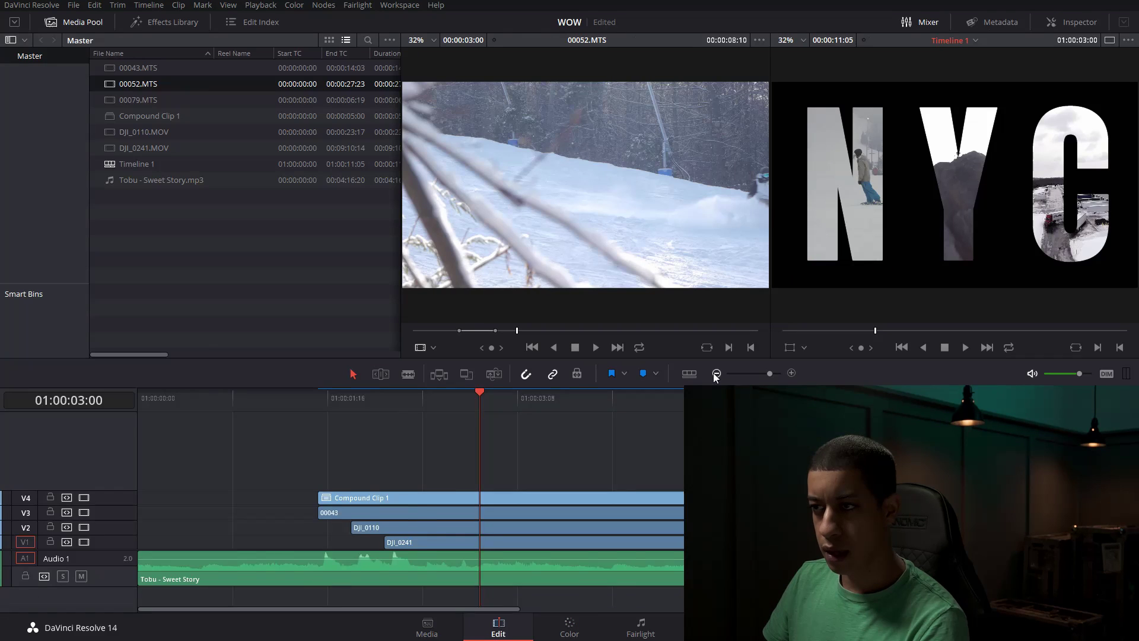
{"action": "left_click", "coordinate": [716, 374]}
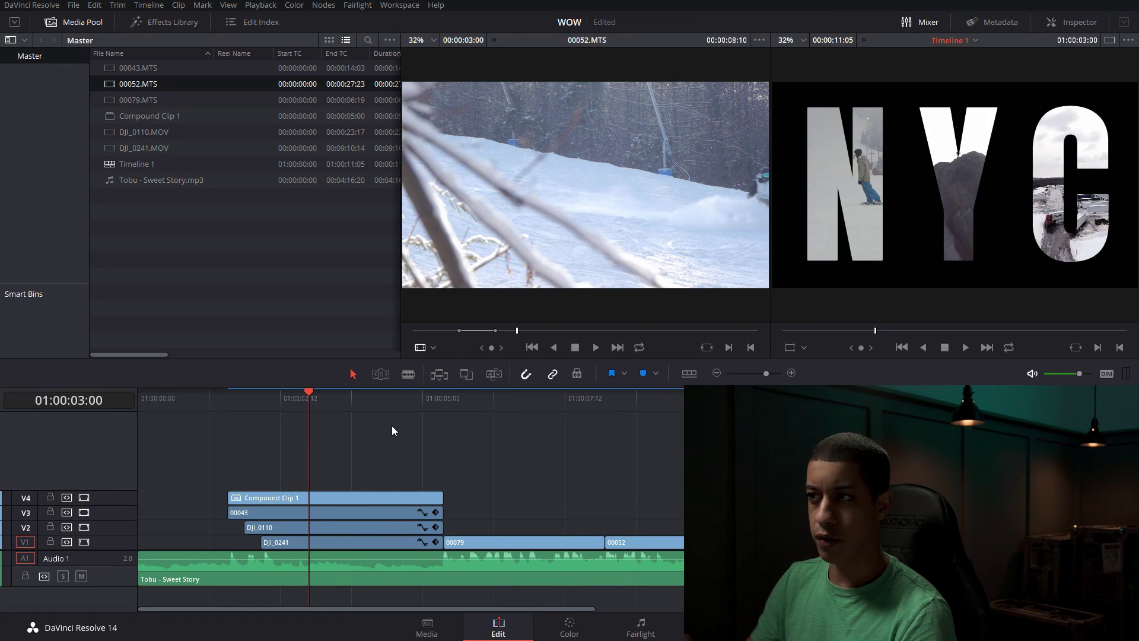
{"action": "left_click", "coordinate": [432, 400]}
{"action": "key", "text": "Down"}
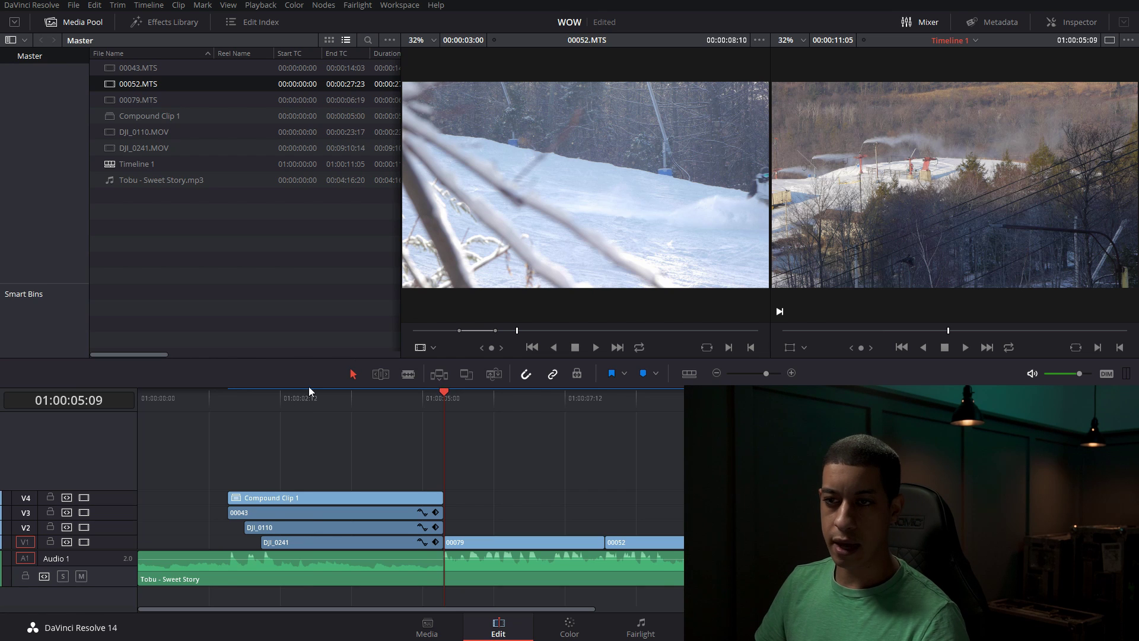
{"action": "left_click_drag", "start_coordinate": [244, 401], "coordinate": [221, 400]}
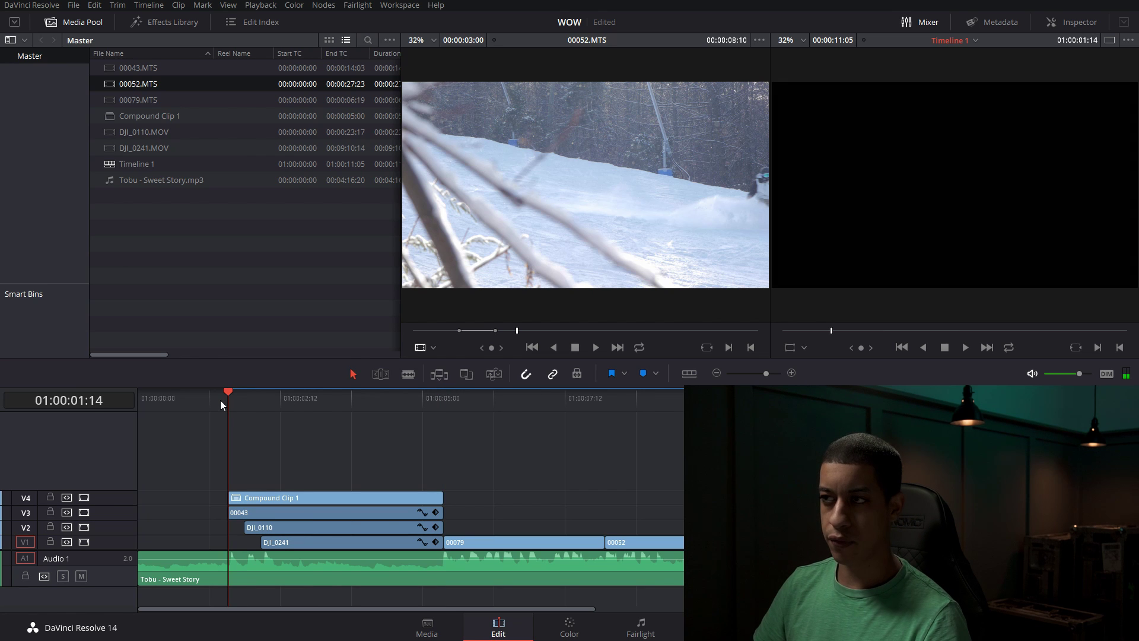
{"action": "key", "text": "space"}
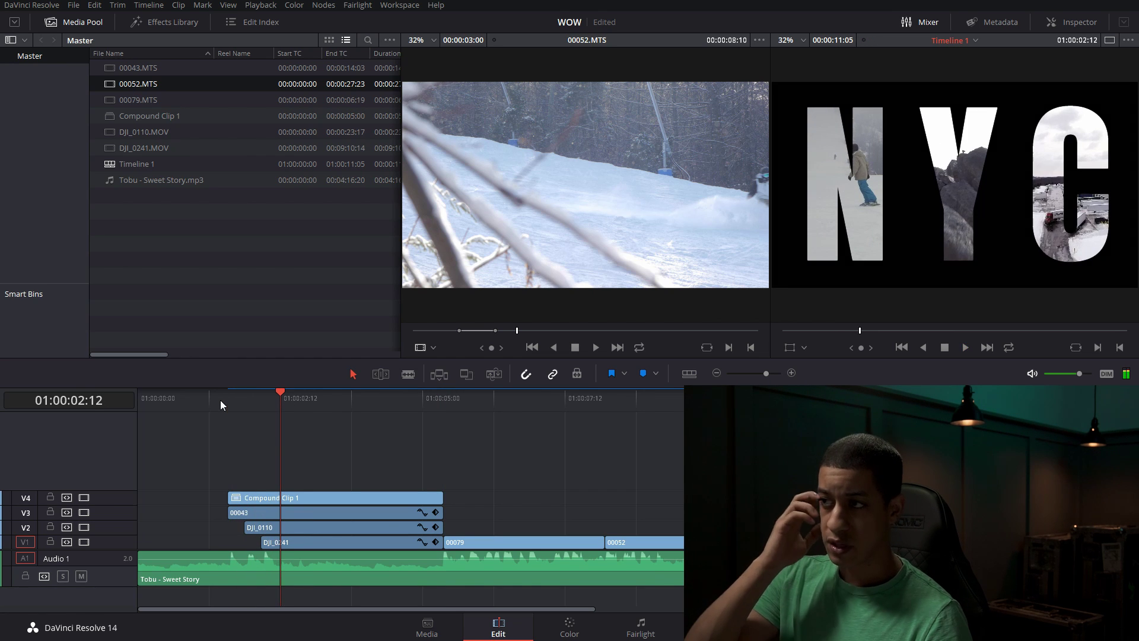